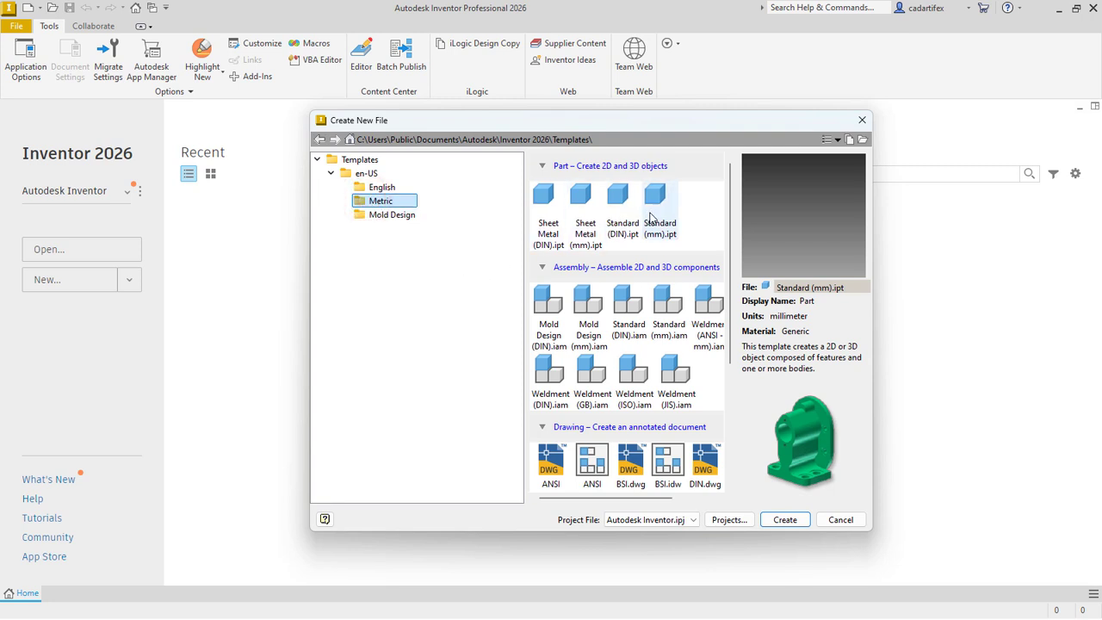
# Step: Create a new part from the metric Standard (mm).ipt template and start a 2D sketch on the YZ plane
pyautogui.doubleClick(652, 218)
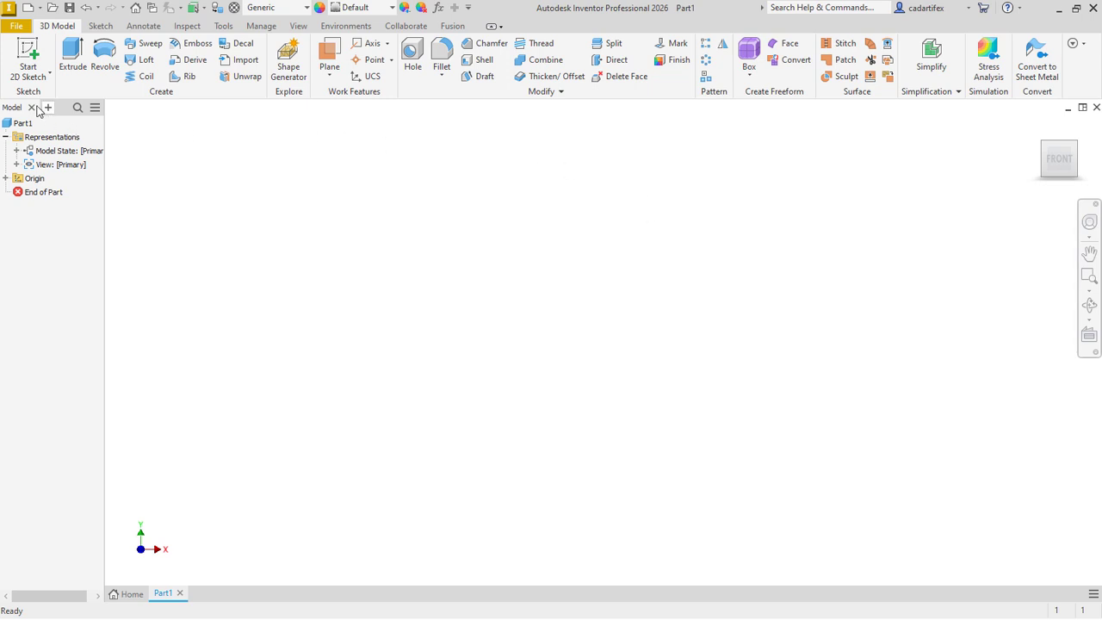
pyautogui.click(47, 56)
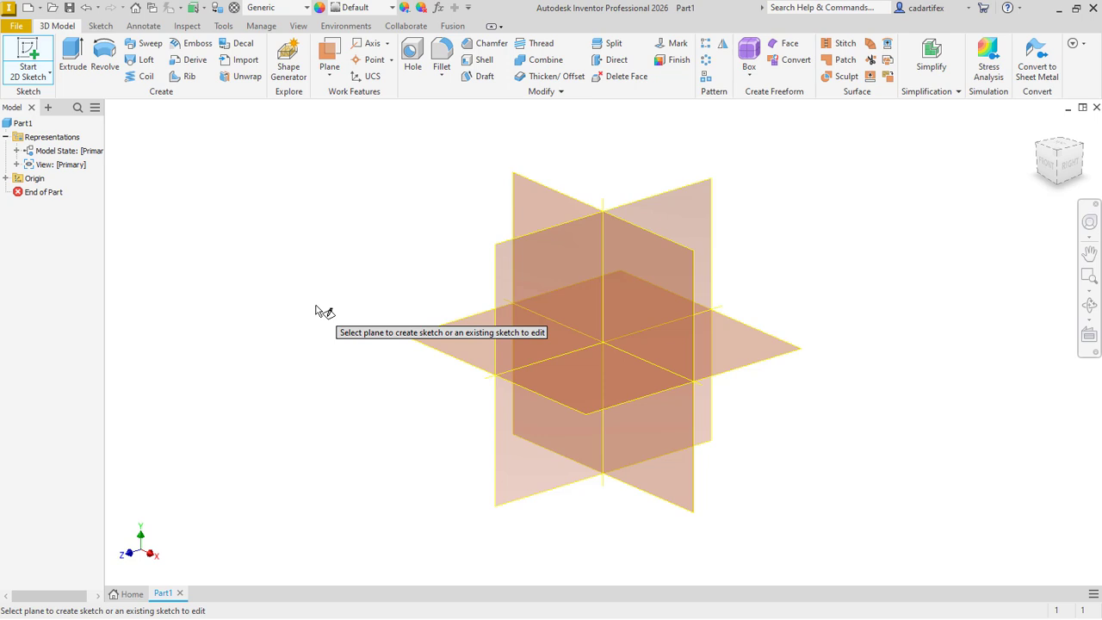
pyautogui.click(522, 248)
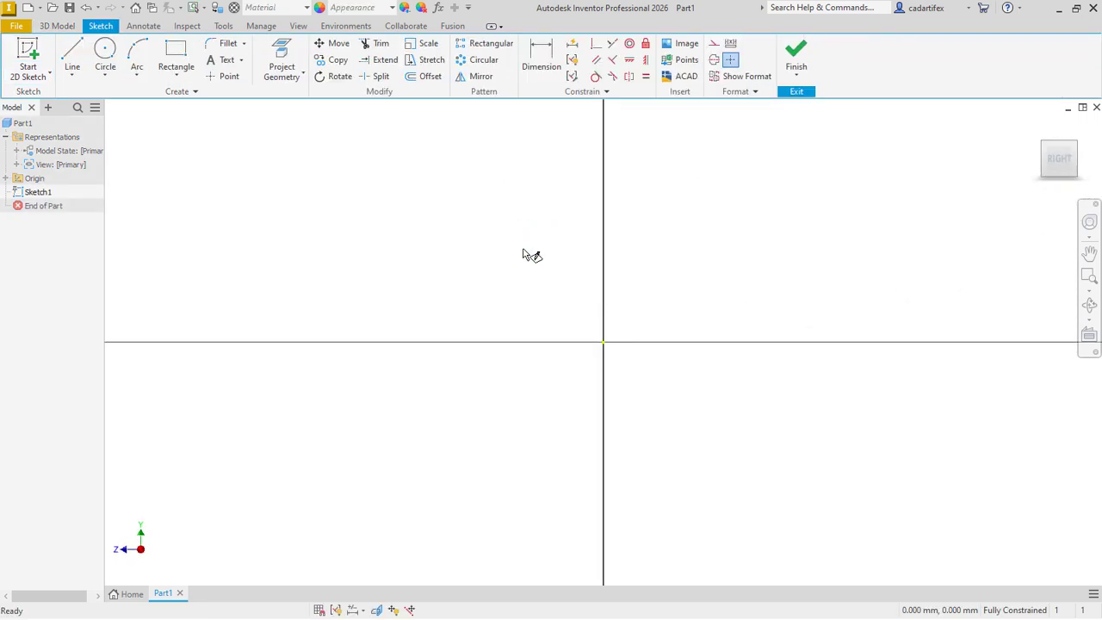
# Step: Draw a closed L-shaped line profile from the origin, about 17.7 mm wide and 12.1 mm high, with the upright on the vertical axis
pyautogui.click(73, 57)
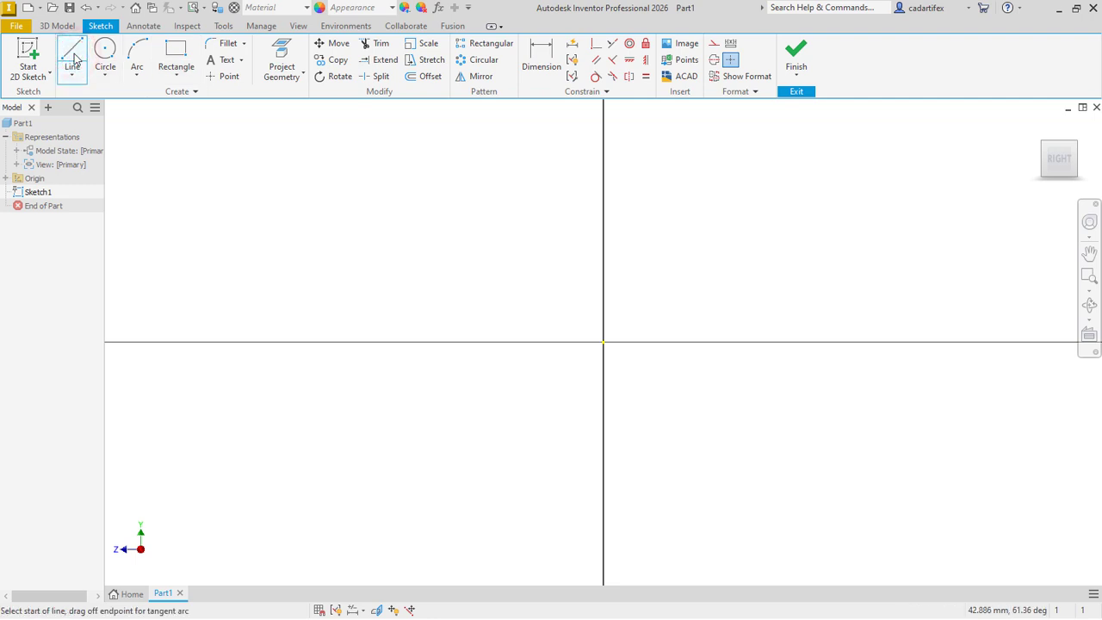
pyautogui.click(604, 342)
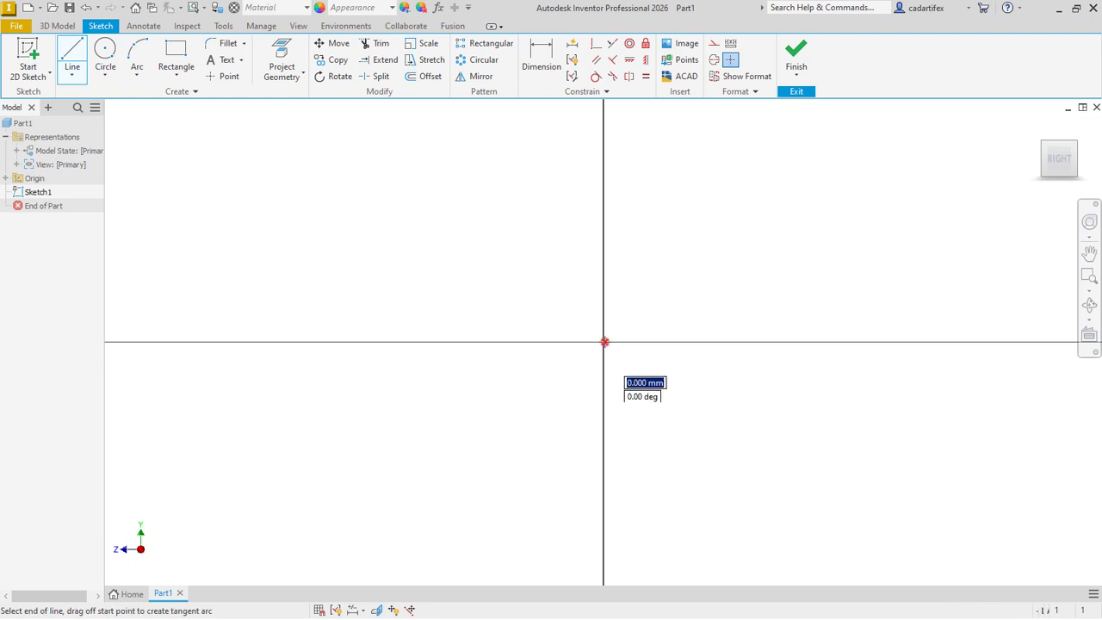
pyautogui.click(354, 341)
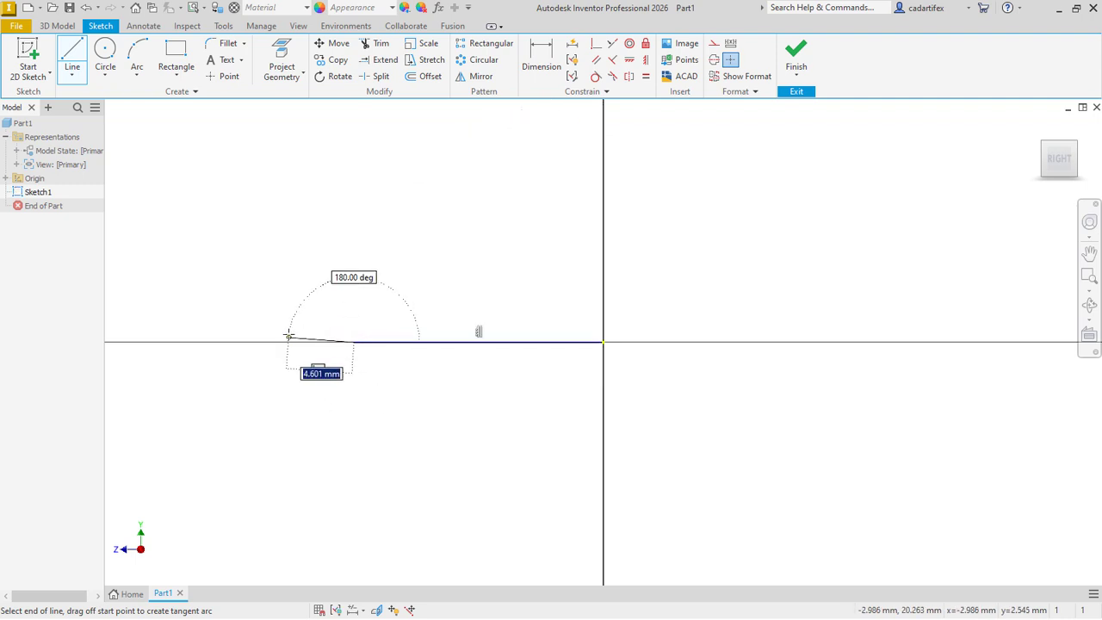
pyautogui.click(353, 274)
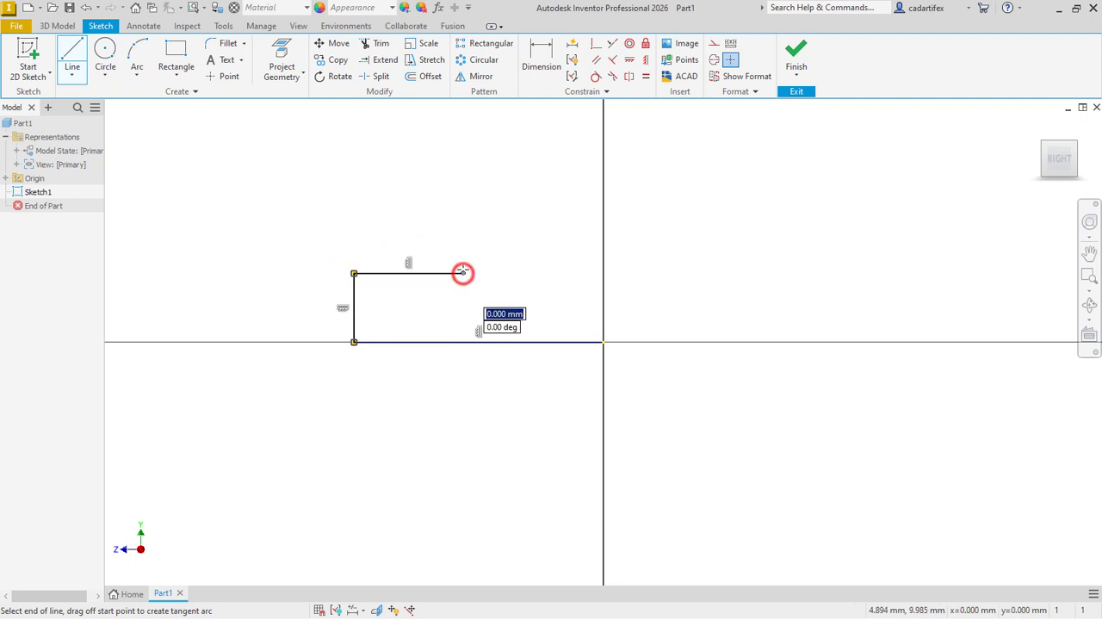
pyautogui.click(462, 273)
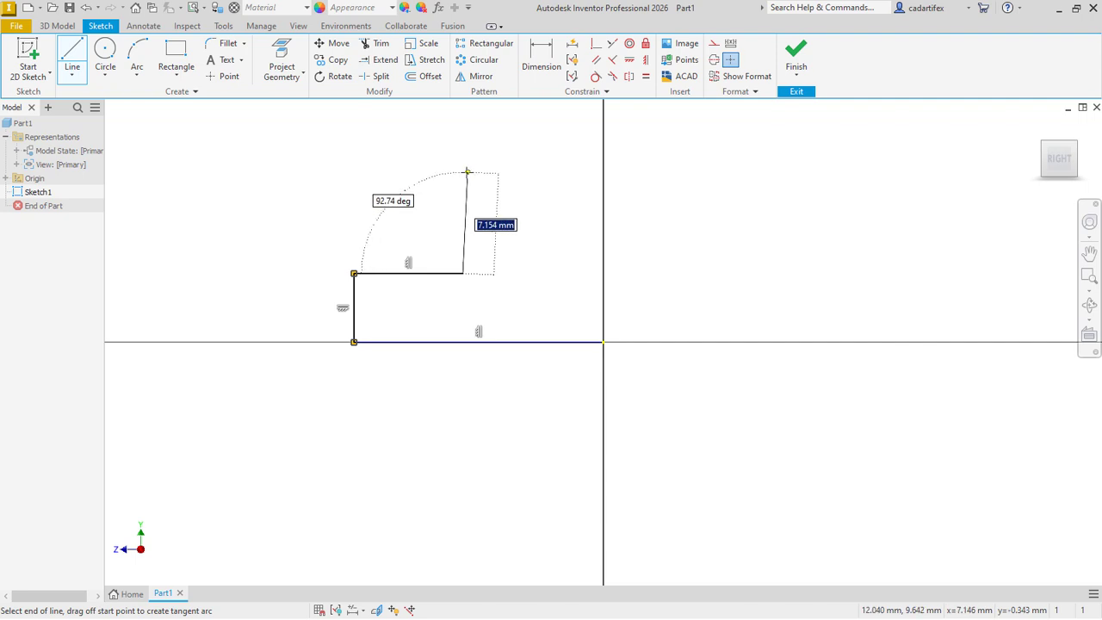
pyautogui.click(463, 170)
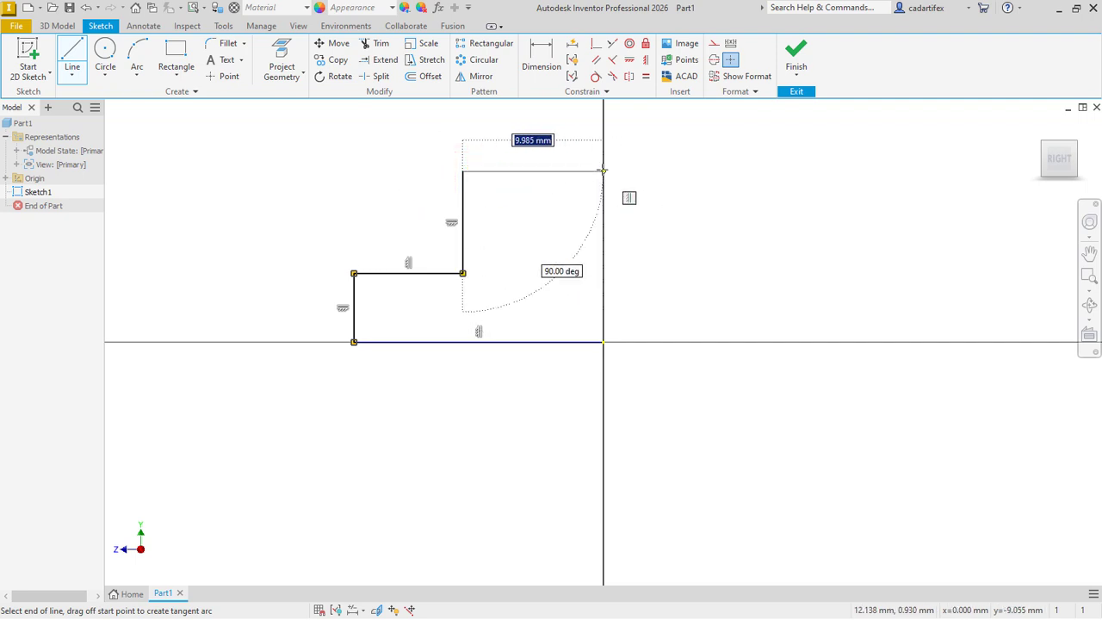
pyautogui.click(603, 171)
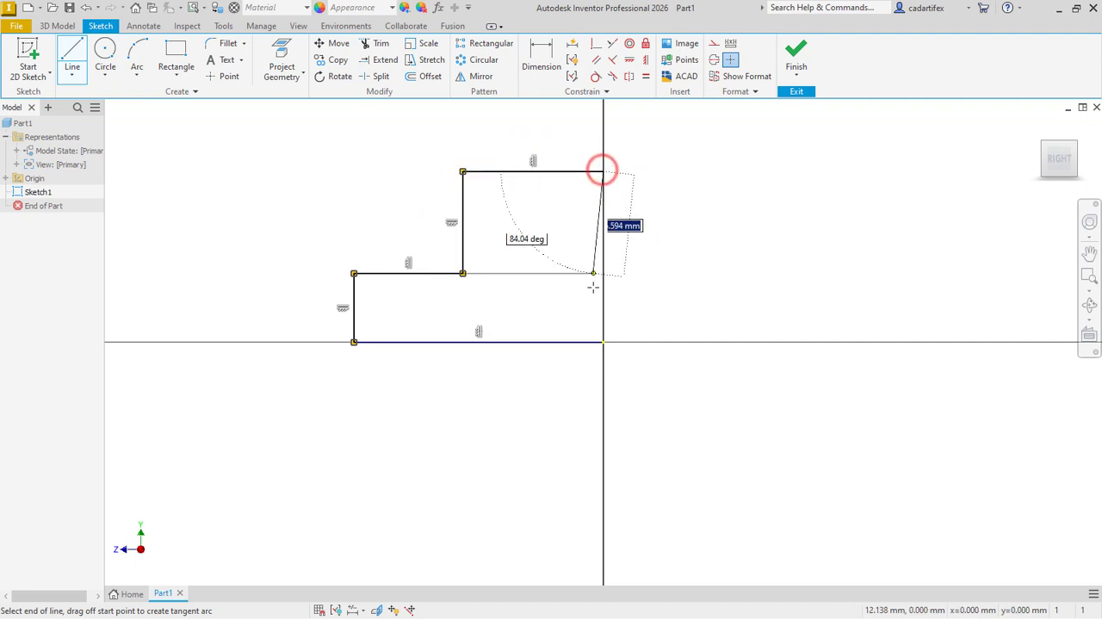
pyautogui.click(603, 342)
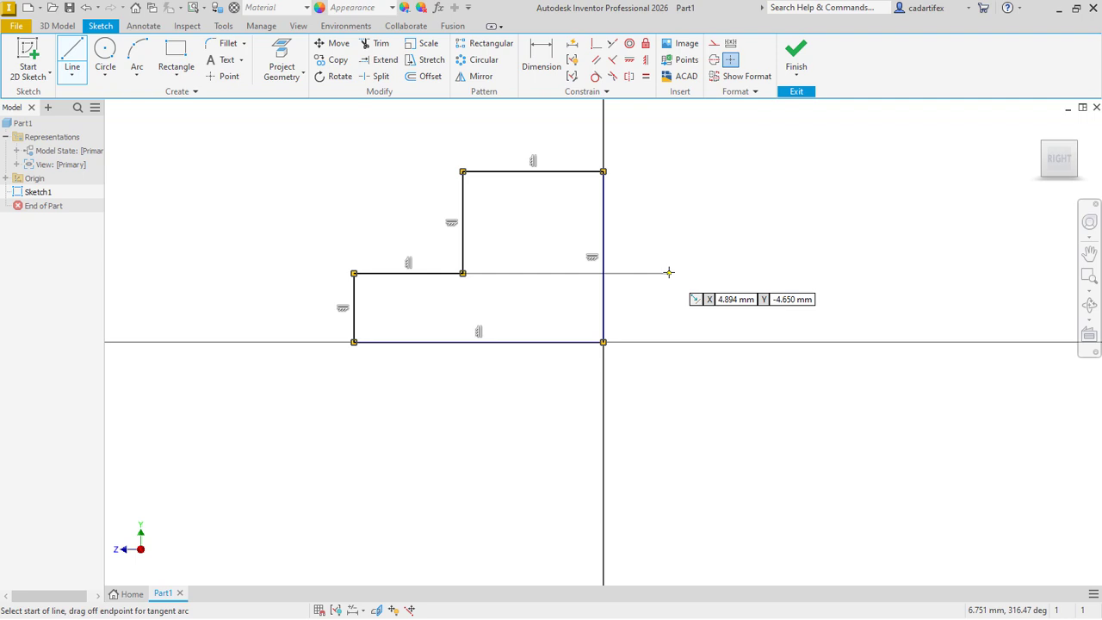
# Step: Dimension the profile's full-height vertical edge on the axis at 38 mm
pyautogui.click(551, 71)
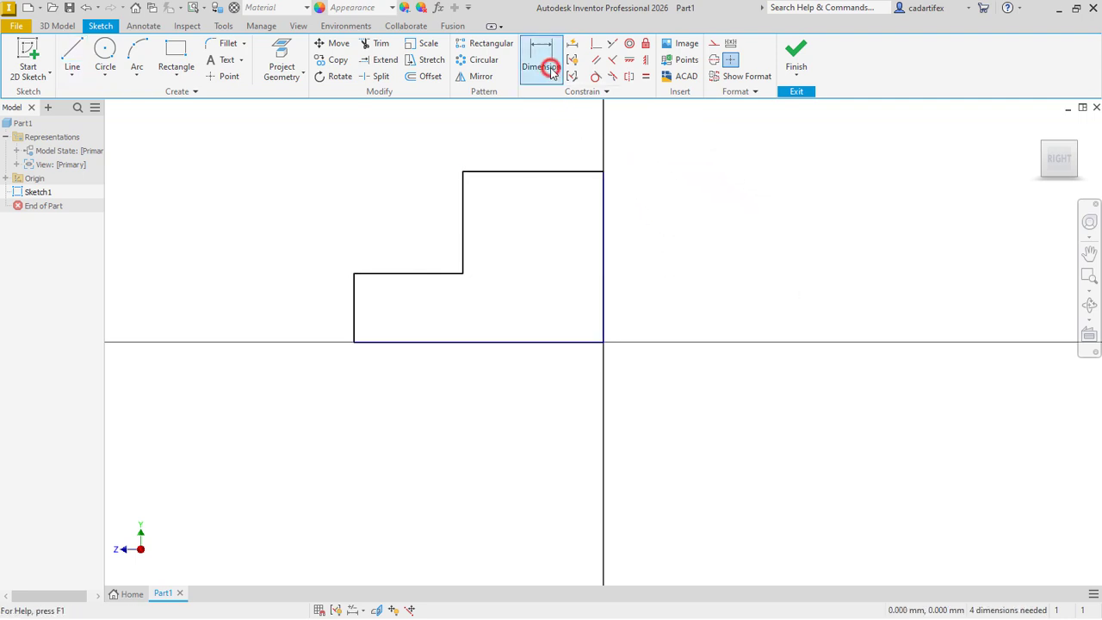
pyautogui.click(604, 267)
pyautogui.click(655, 261)
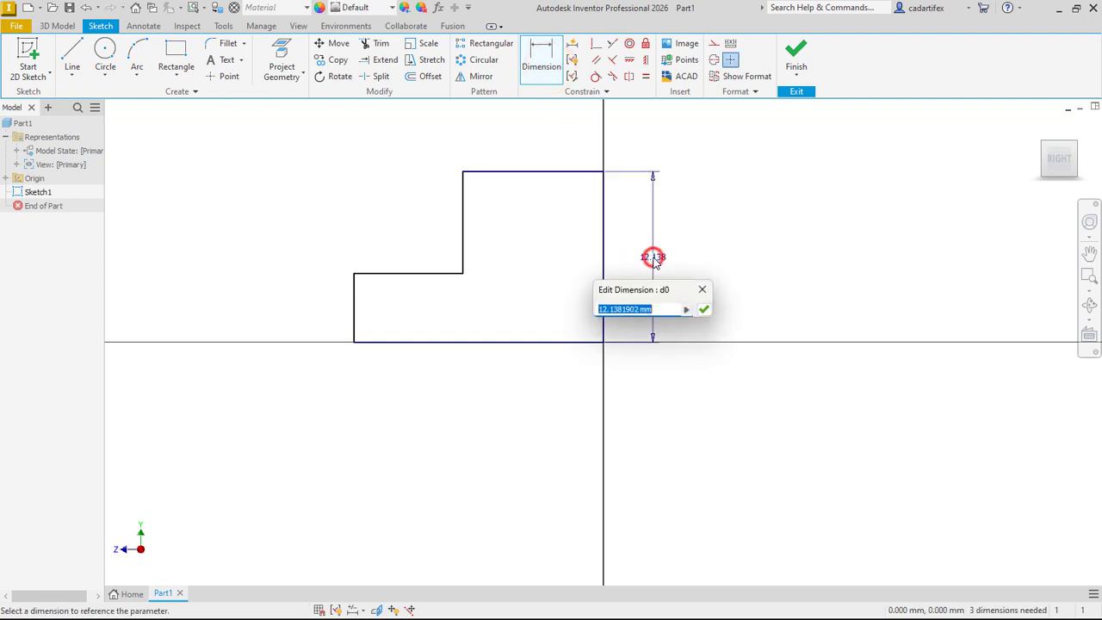
pyautogui.write('38')
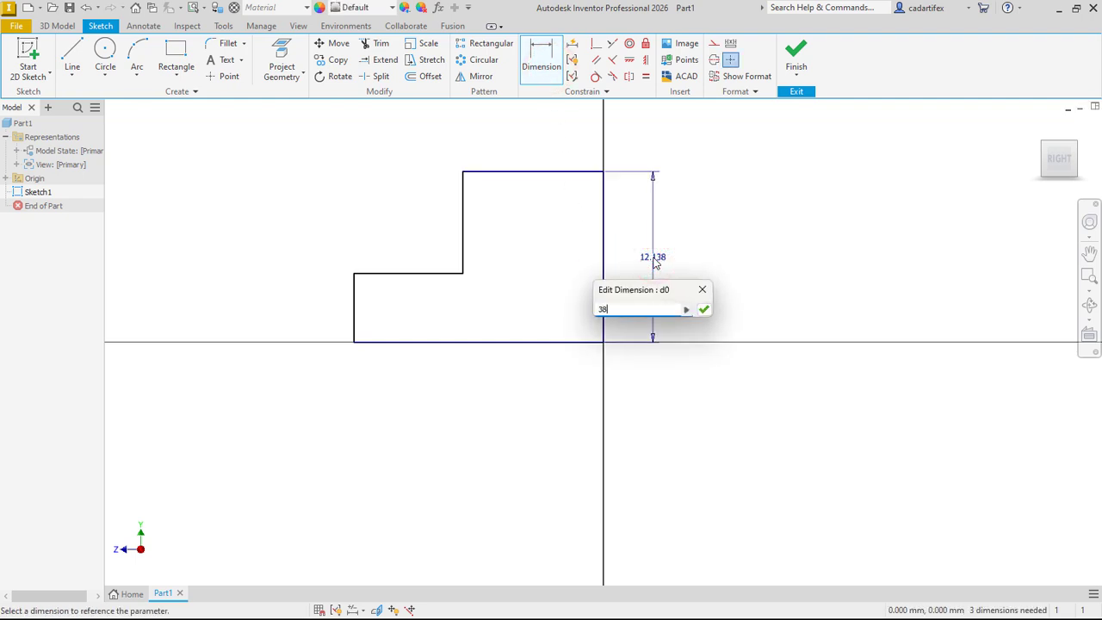
pyautogui.click(703, 310)
# Step: Dimension the profile's bottom edge at 30 mm
pyautogui.click(521, 342)
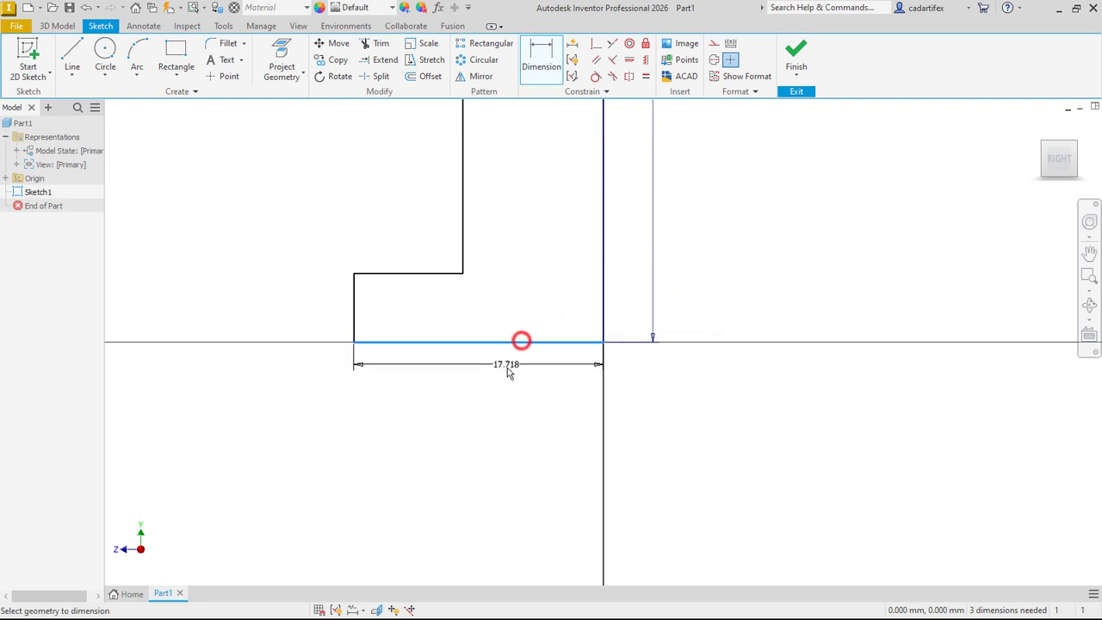
pyautogui.click(468, 385)
pyautogui.write('3')
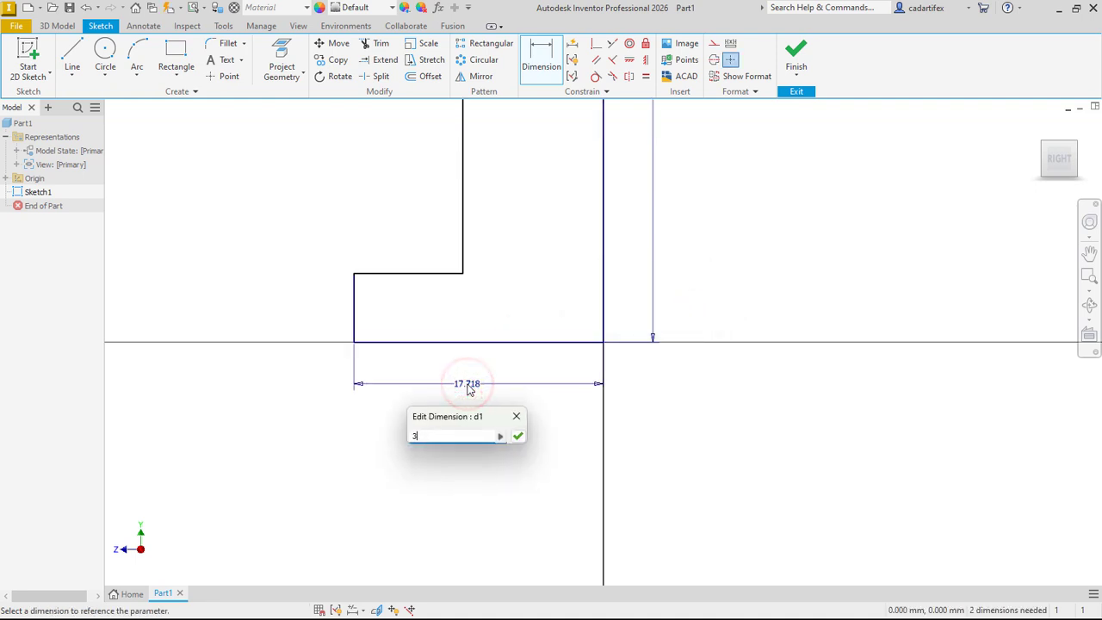
pyautogui.write('0')
pyautogui.click(518, 436)
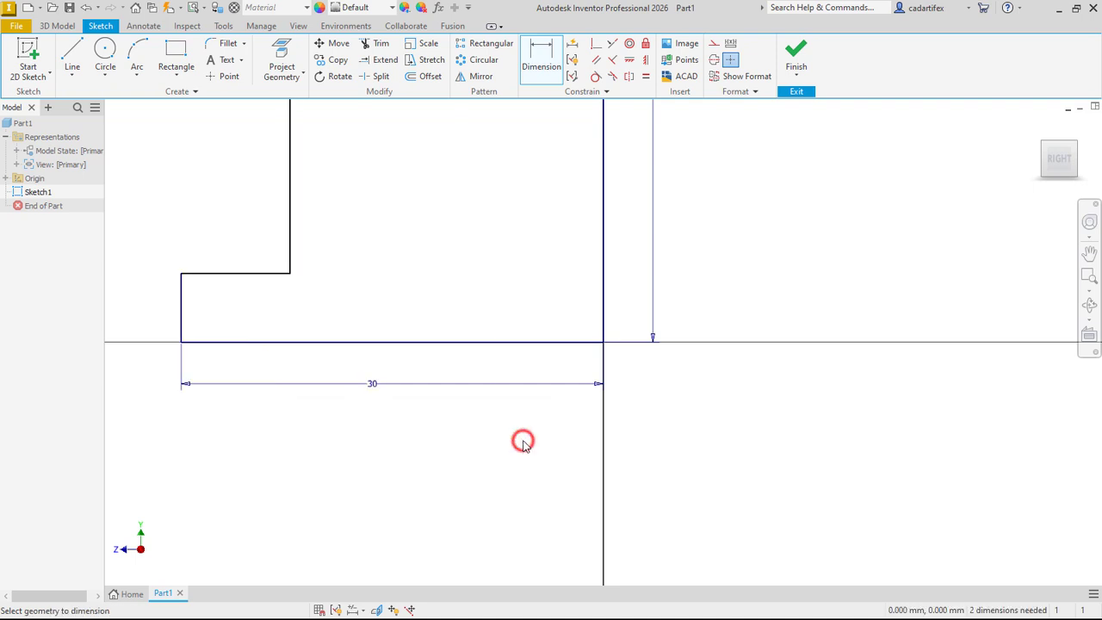
# Step: Dimension the short vertical edge at the outer end of the L's foot at 12 mm
pyautogui.click(181, 293)
pyautogui.click(148, 309)
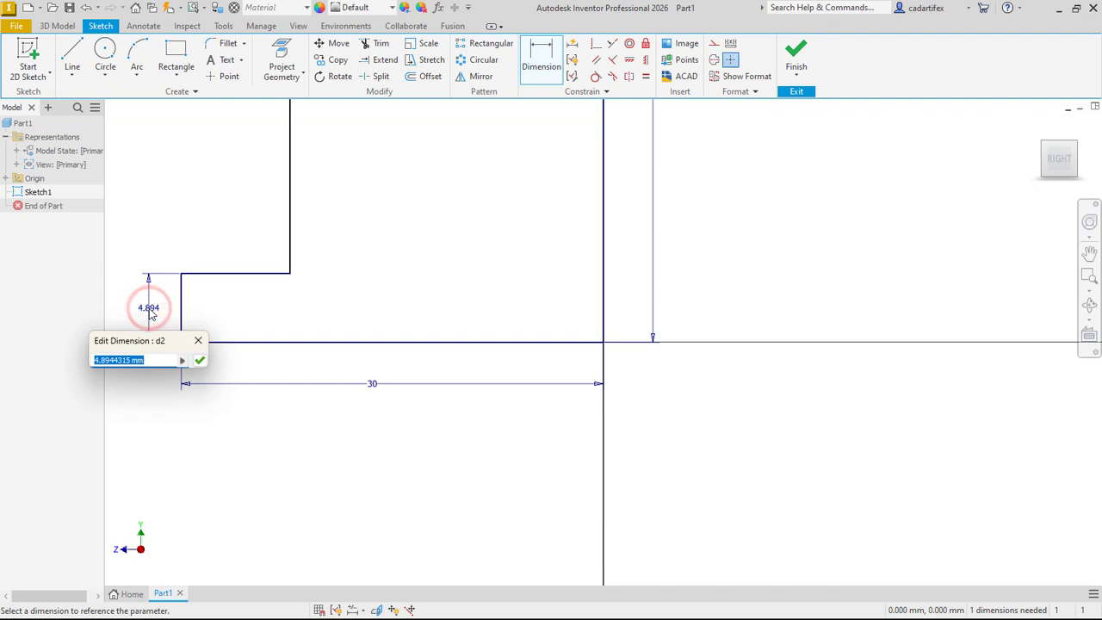
pyautogui.write('12')
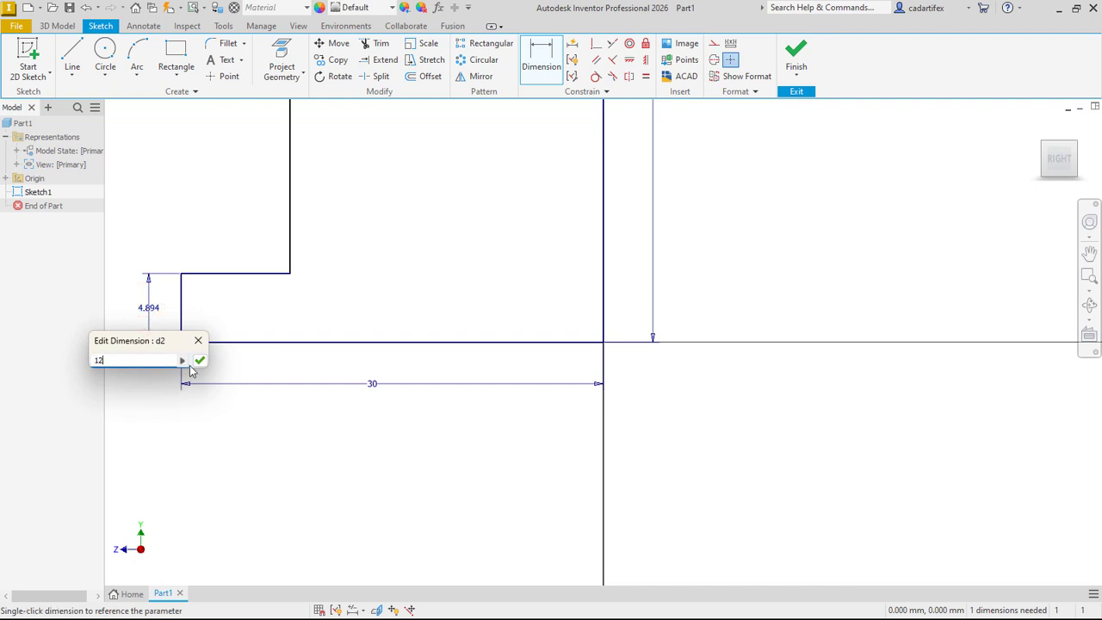
pyautogui.click(200, 360)
# Step: Dimension the top edge of the L's upright at 10 mm
pyautogui.scroll(3, 334, 347)
pyautogui.moveTo(334, 347); pyautogui.dragTo(322, 394, button='middle')
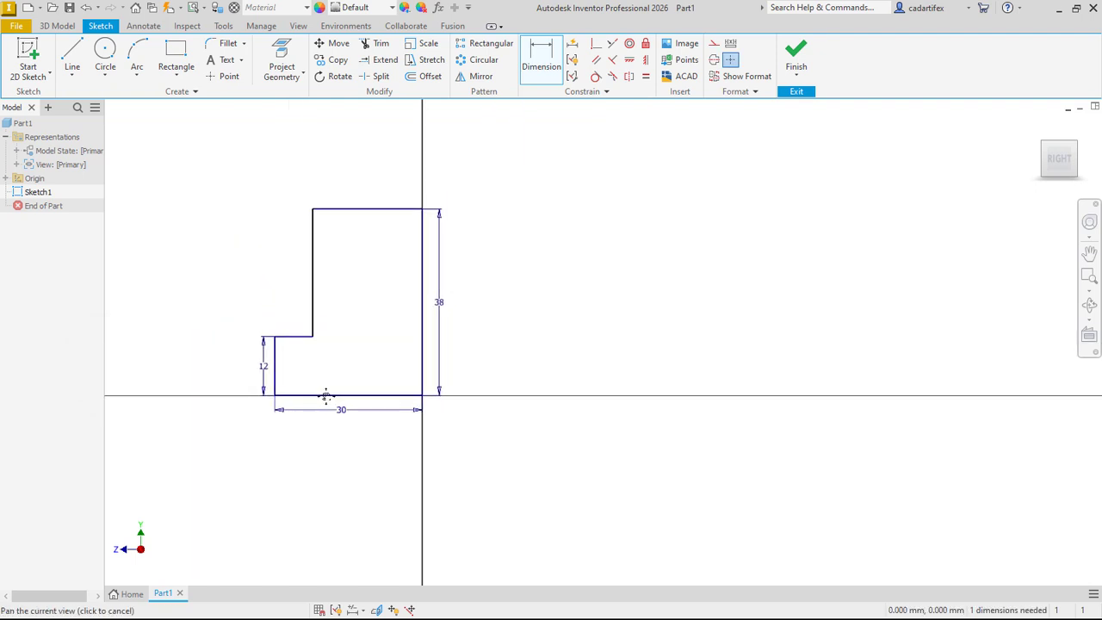
pyautogui.click(380, 211)
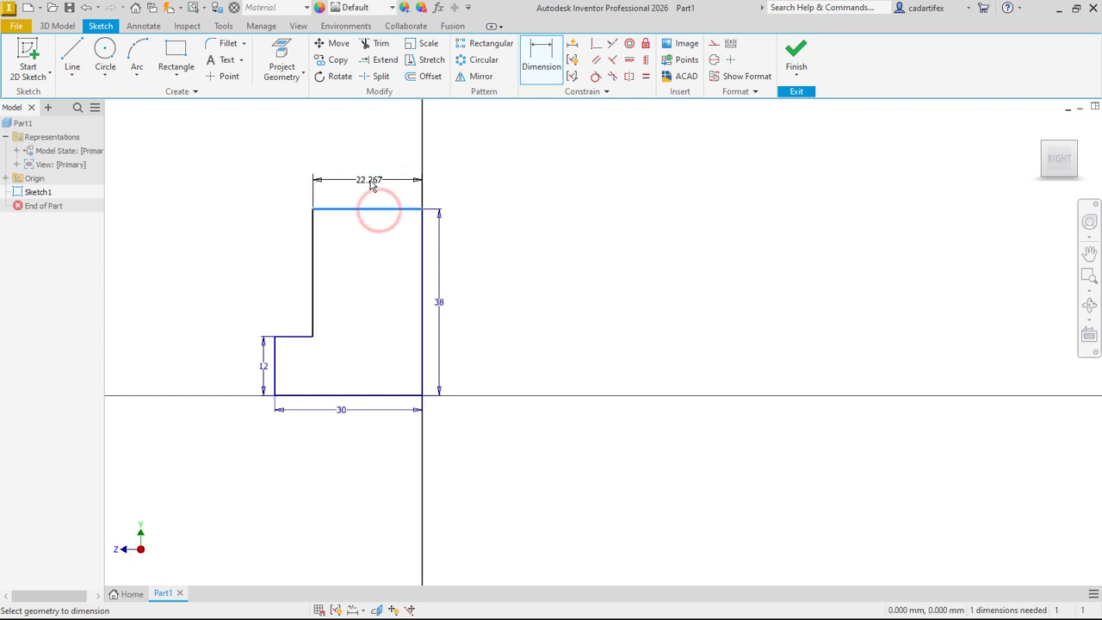
pyautogui.click(370, 181)
pyautogui.write('10')
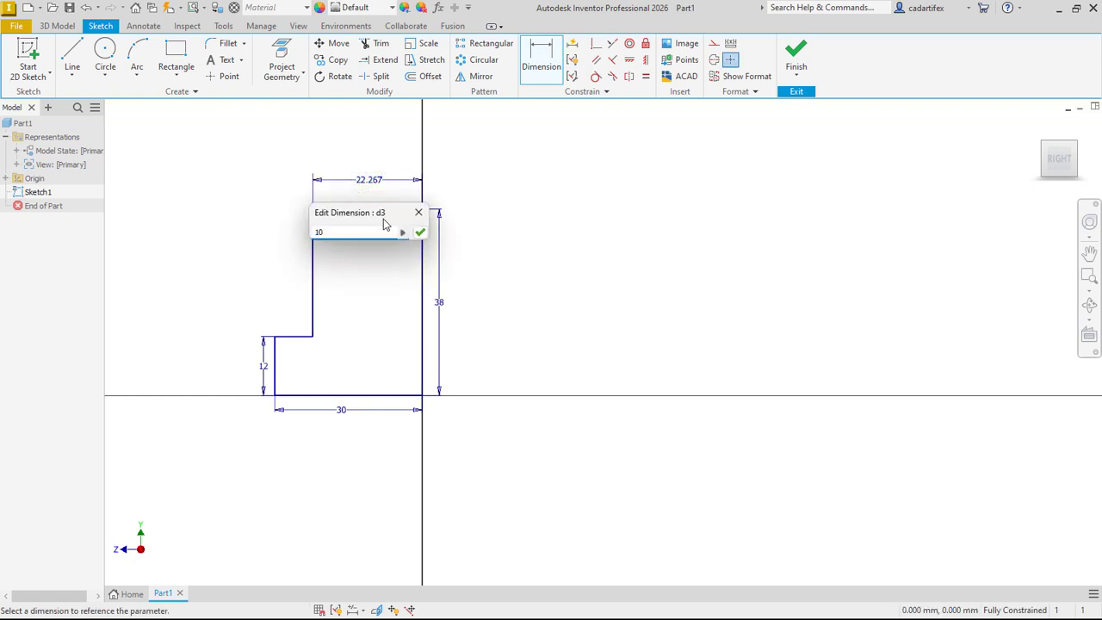
pyautogui.click(420, 231)
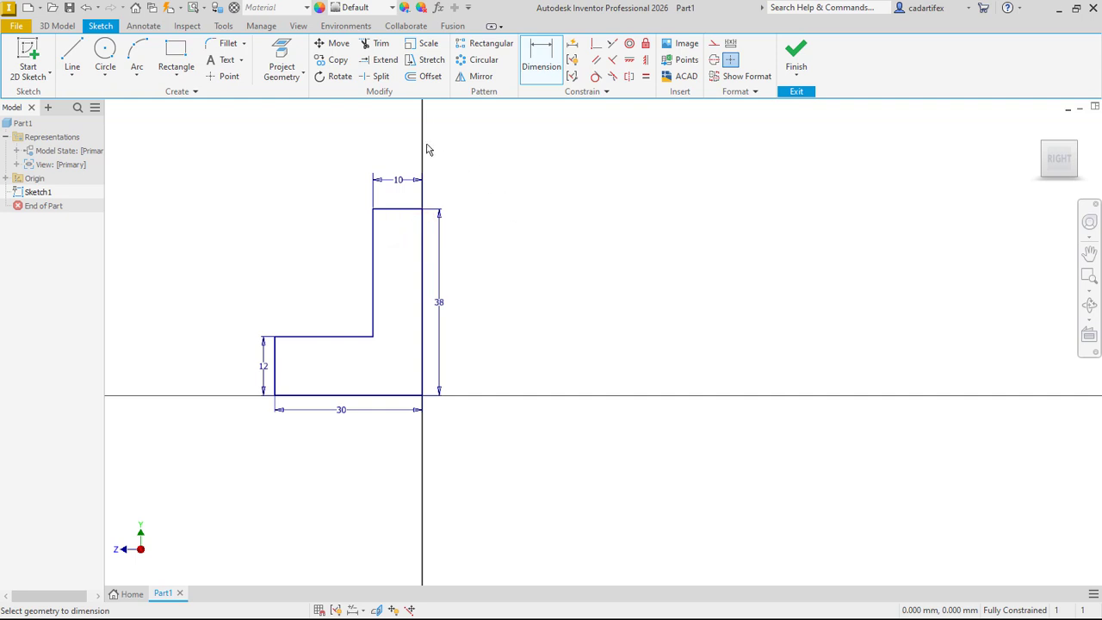
# Step: Extrude the L-shaped profile symmetrically about the sketch plane with a total distance of 40 mm
pyautogui.click(58, 25)
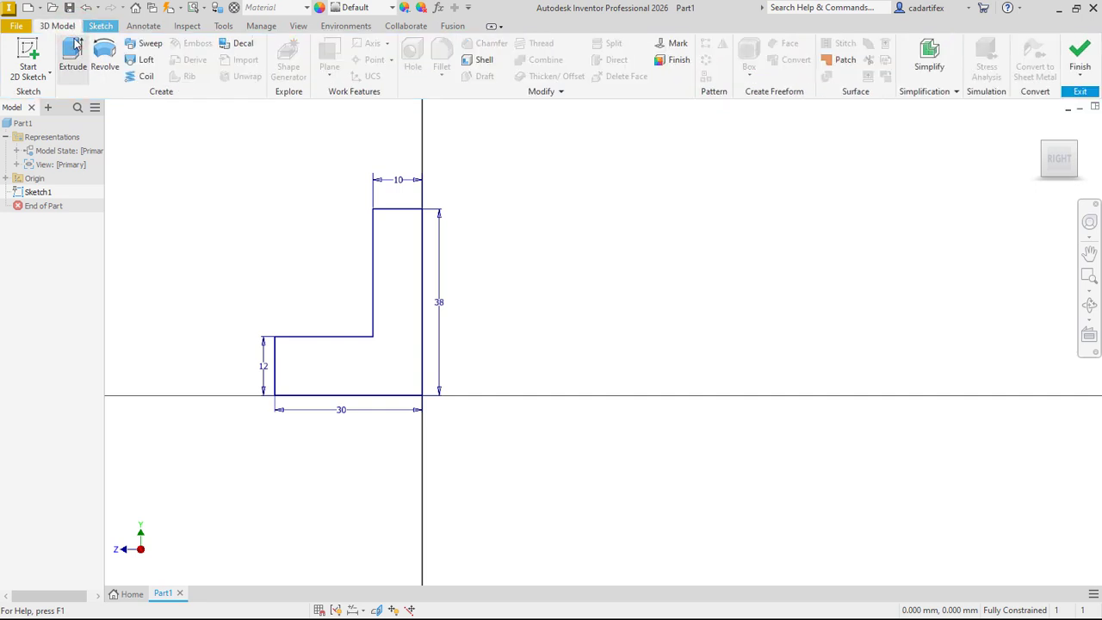
pyautogui.click(74, 45)
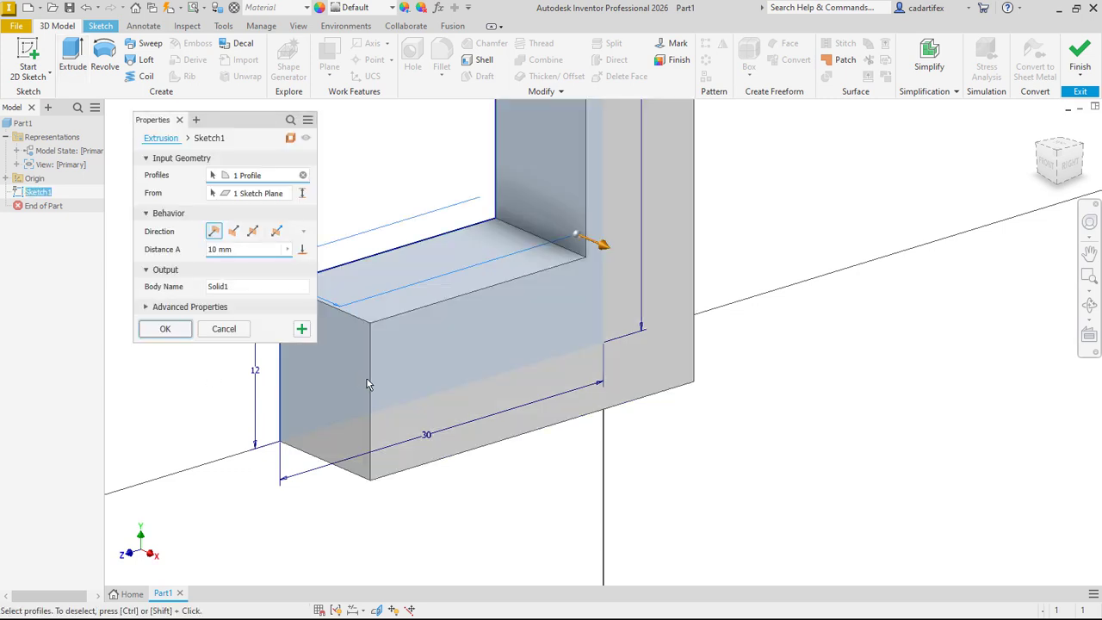
pyautogui.scroll(-6, 367, 378)
pyautogui.moveTo(367, 379); pyautogui.dragTo(455, 391, button='middle')
pyautogui.scroll(1, 454, 392)
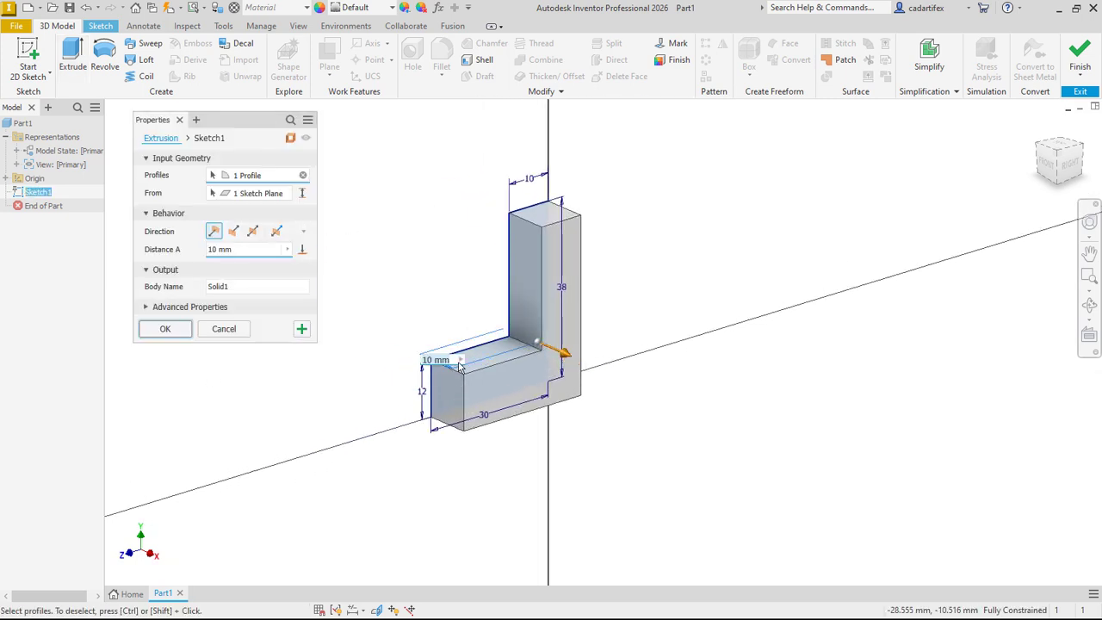
pyautogui.click(253, 230)
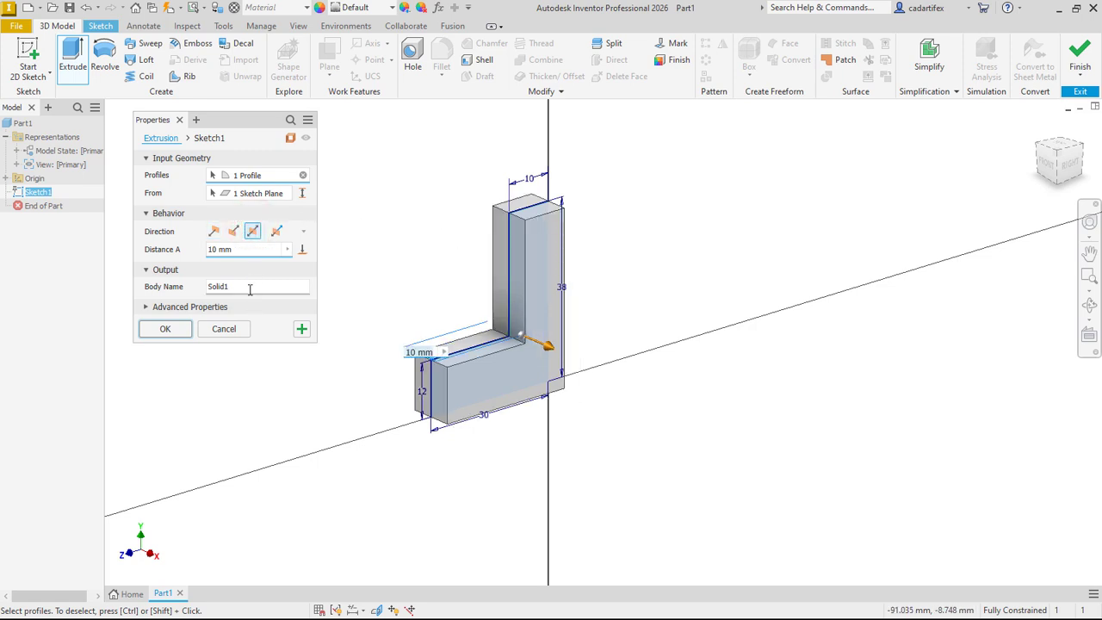
pyautogui.click(238, 249)
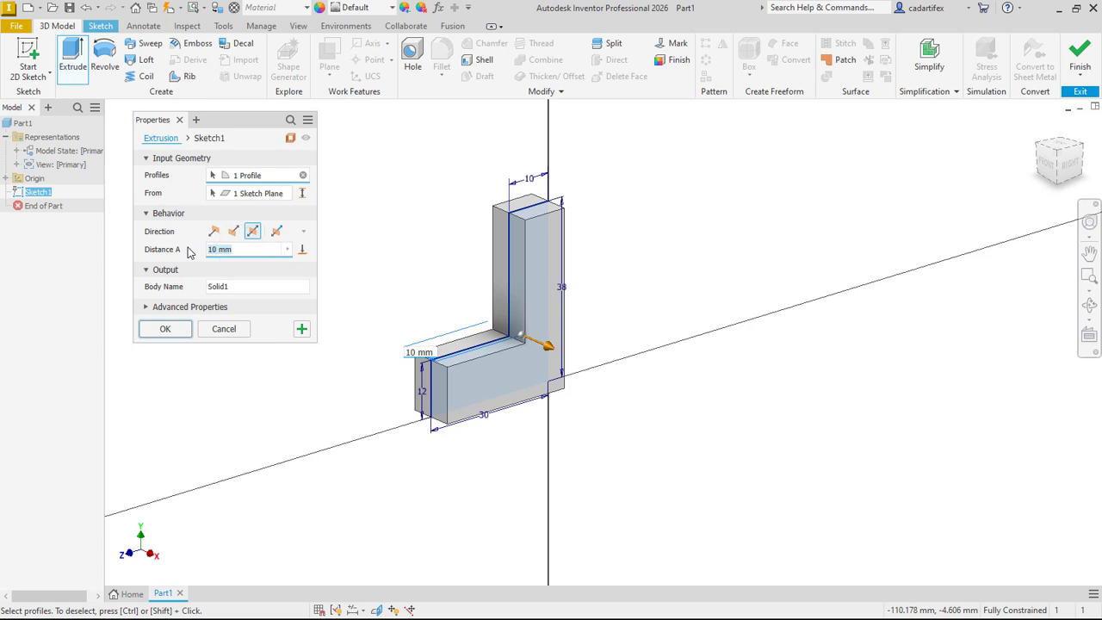
pyautogui.write('40')
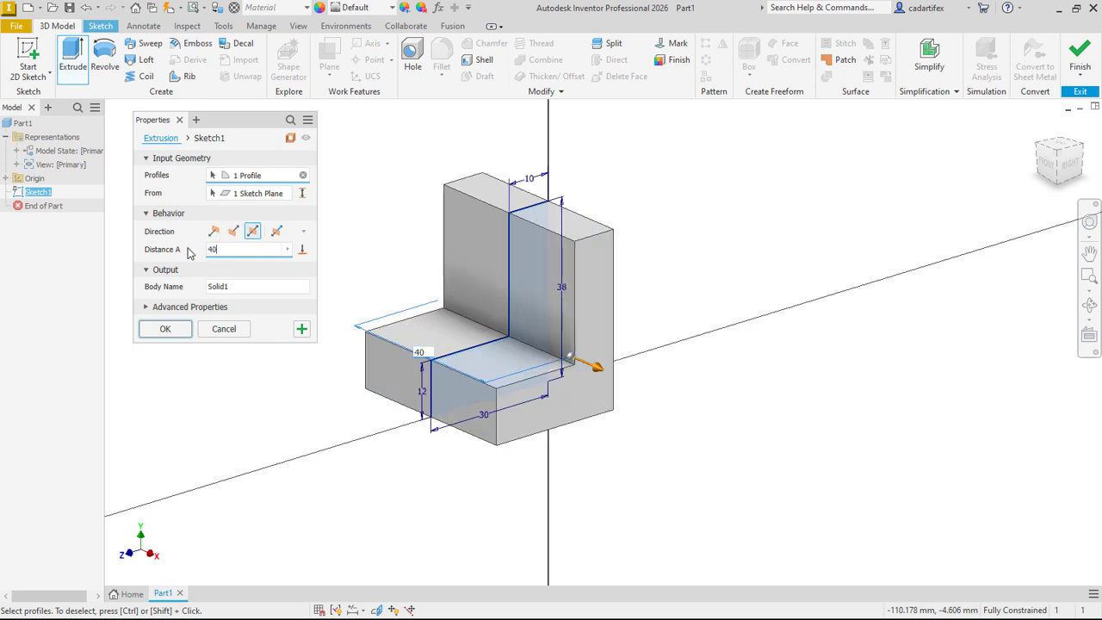
pyautogui.click(168, 329)
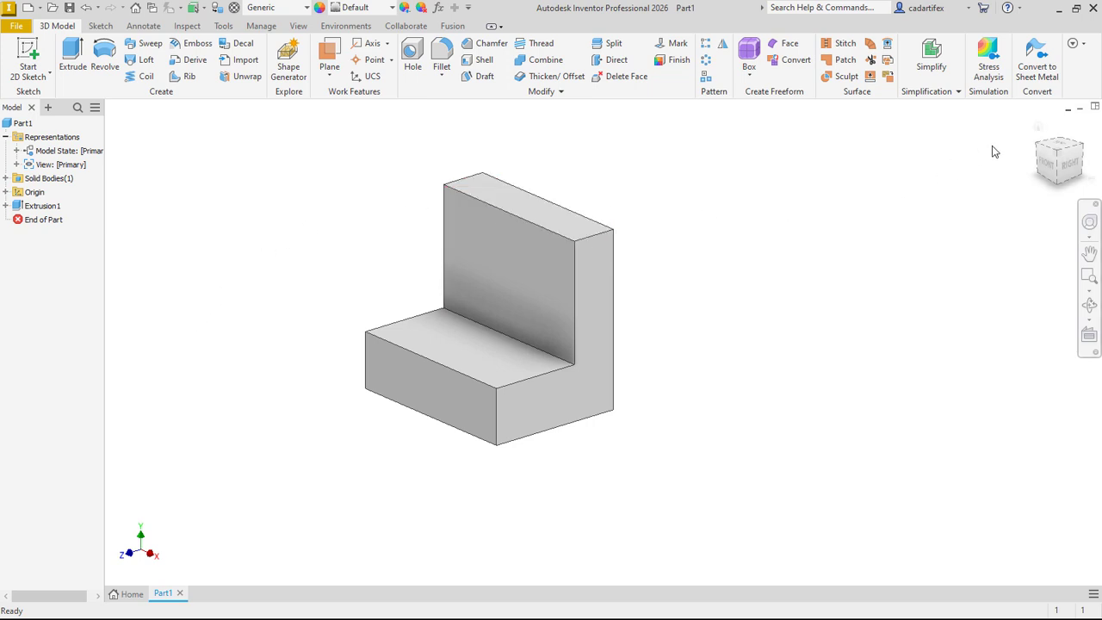
# Step: Show the part in the home view and start a 2D sketch on the front face of the base
pyautogui.click(1038, 127)
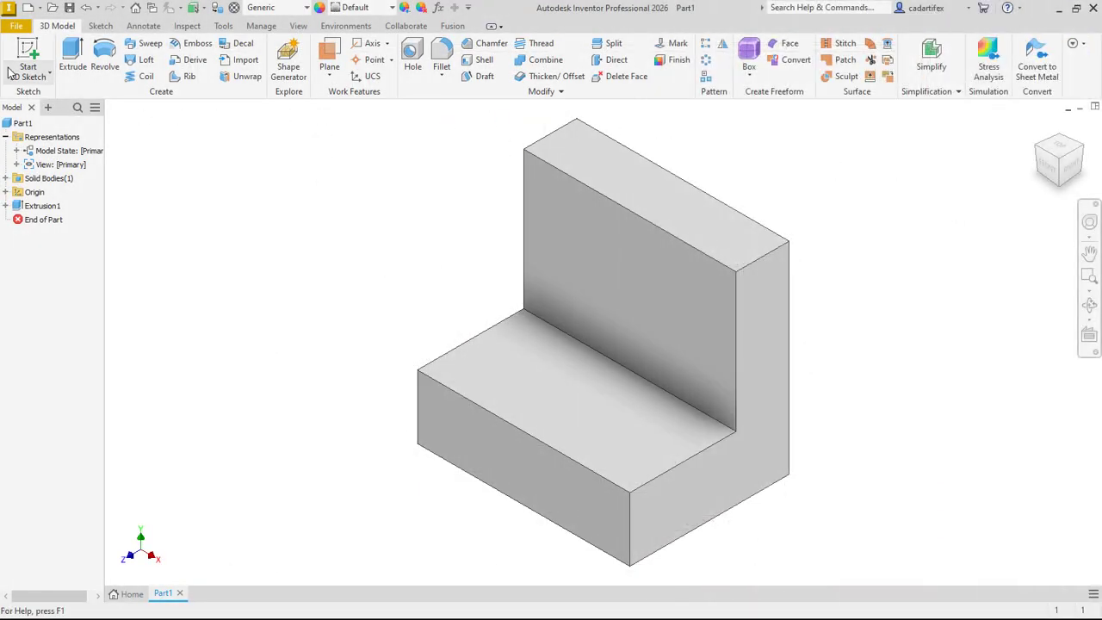
pyautogui.click(36, 59)
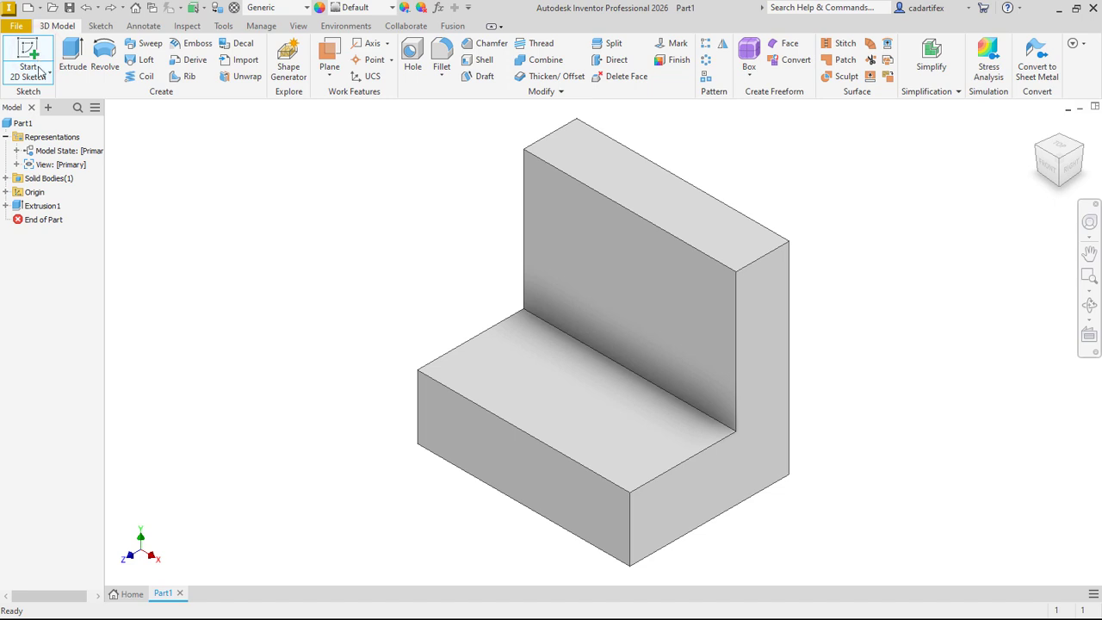
pyautogui.click(499, 476)
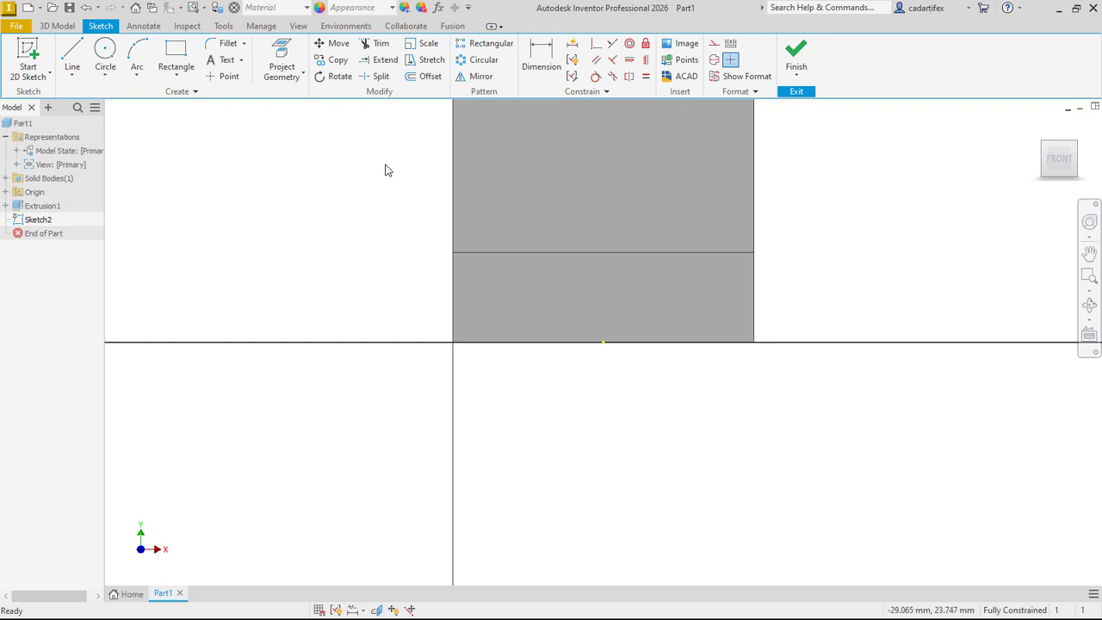
# Step: Sketch a center-based rectangle about 31.7 by 9.9 mm on the base's front face, with its lower edge on the base's bottom edge
pyautogui.click(179, 72)
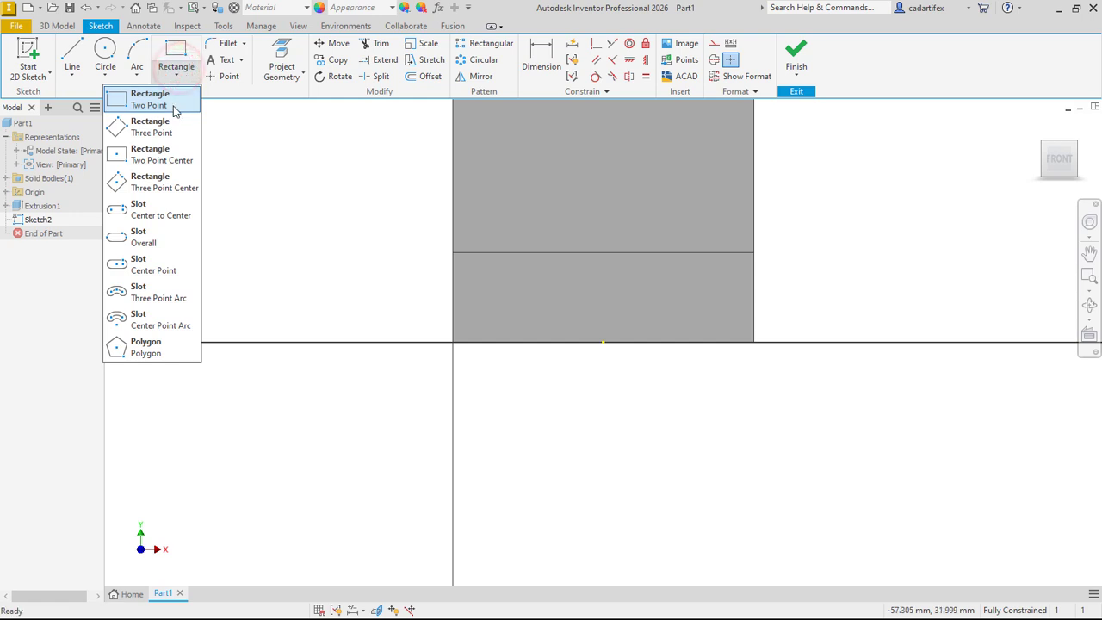
pyautogui.click(170, 160)
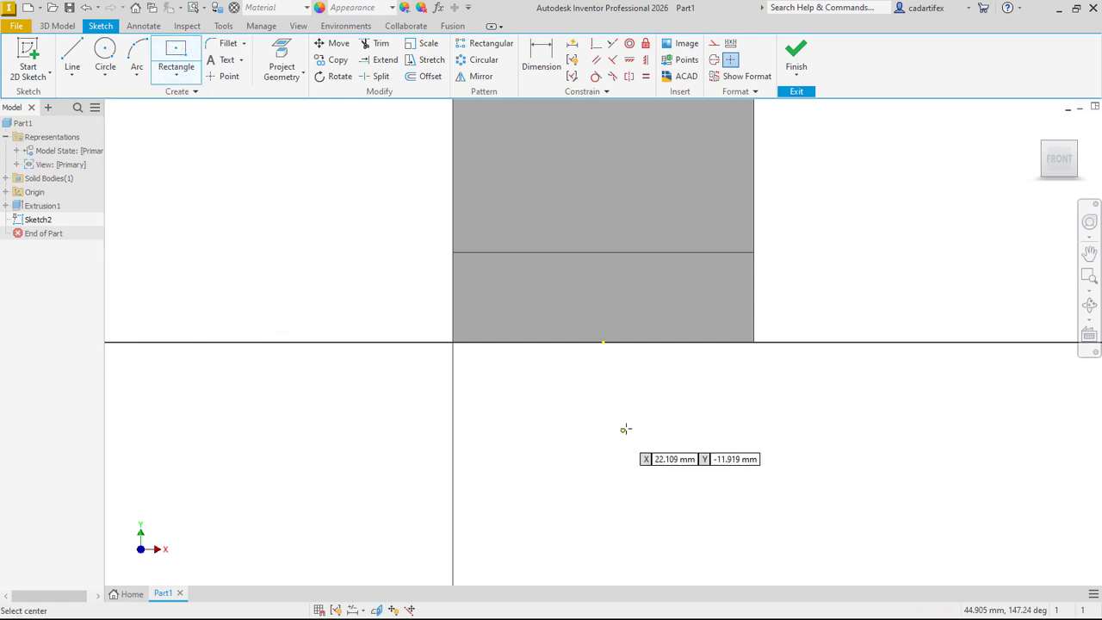
pyautogui.click(591, 305)
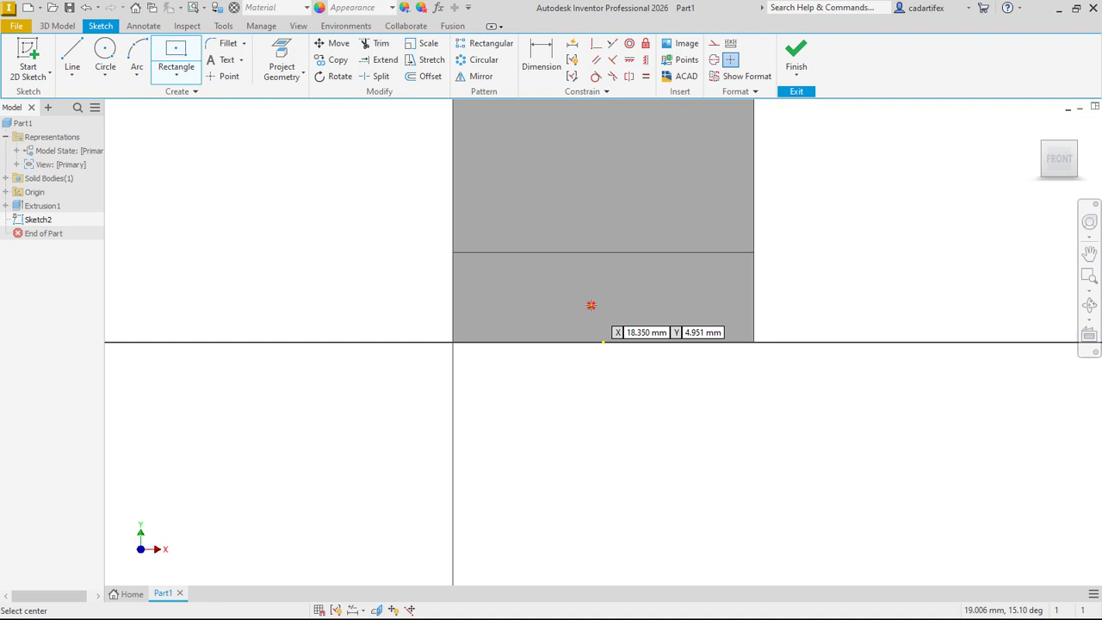
pyautogui.click(709, 342)
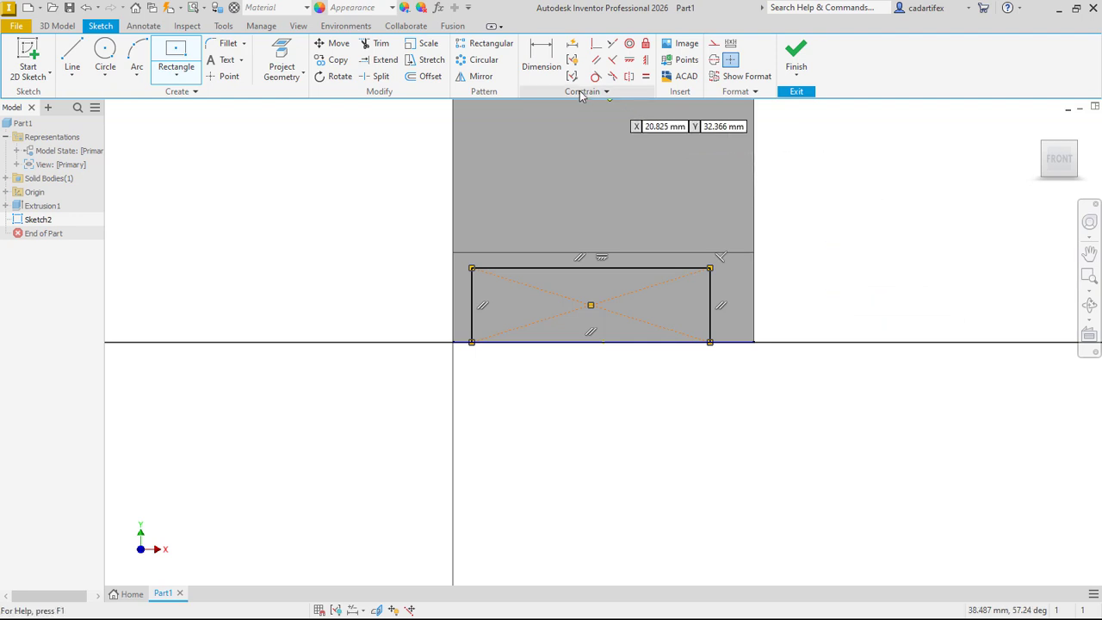
# Step: Constrain the rectangle's center vertically in line with the point at the middle of the base's bottom edge
pyautogui.click(646, 60)
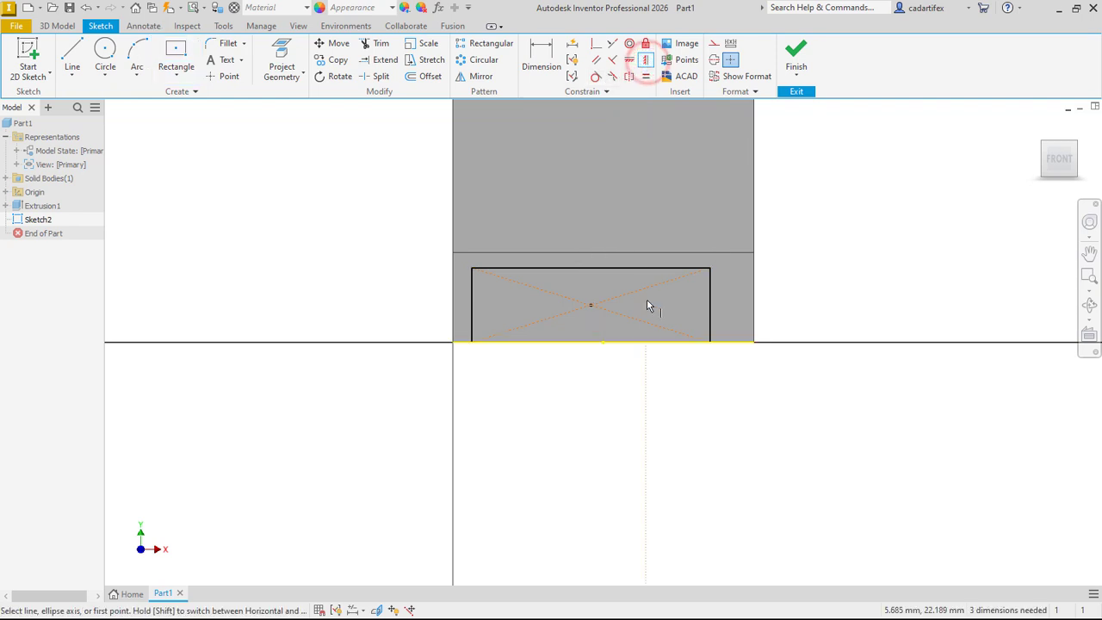
pyautogui.click(591, 305)
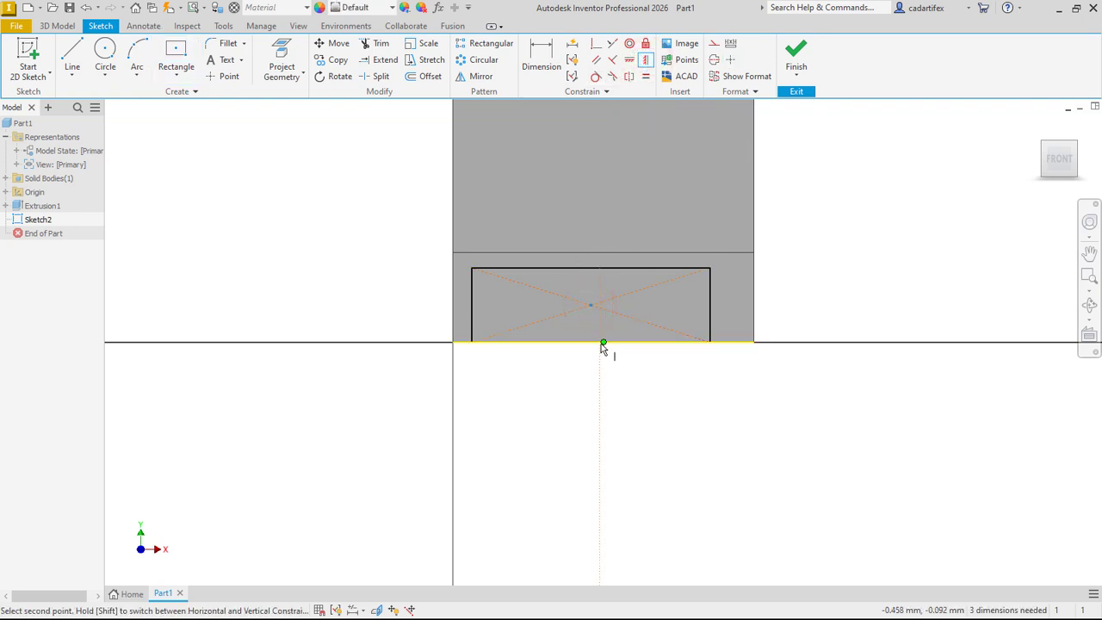
pyautogui.click(603, 343)
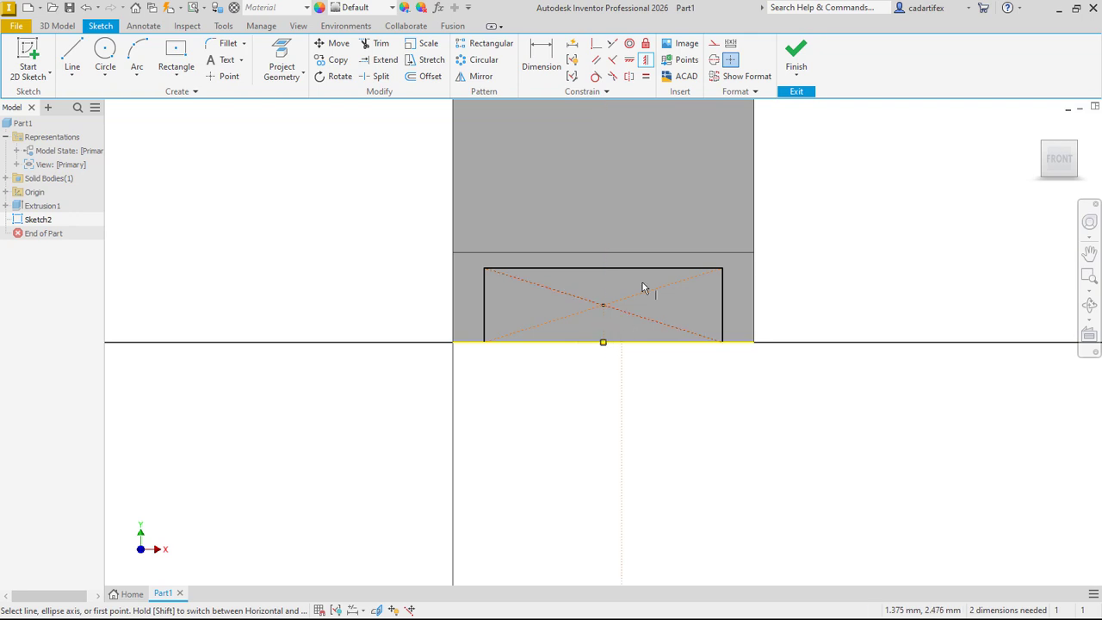
# Step: Dimension the rectangle's width at 30 mm
pyautogui.click(542, 51)
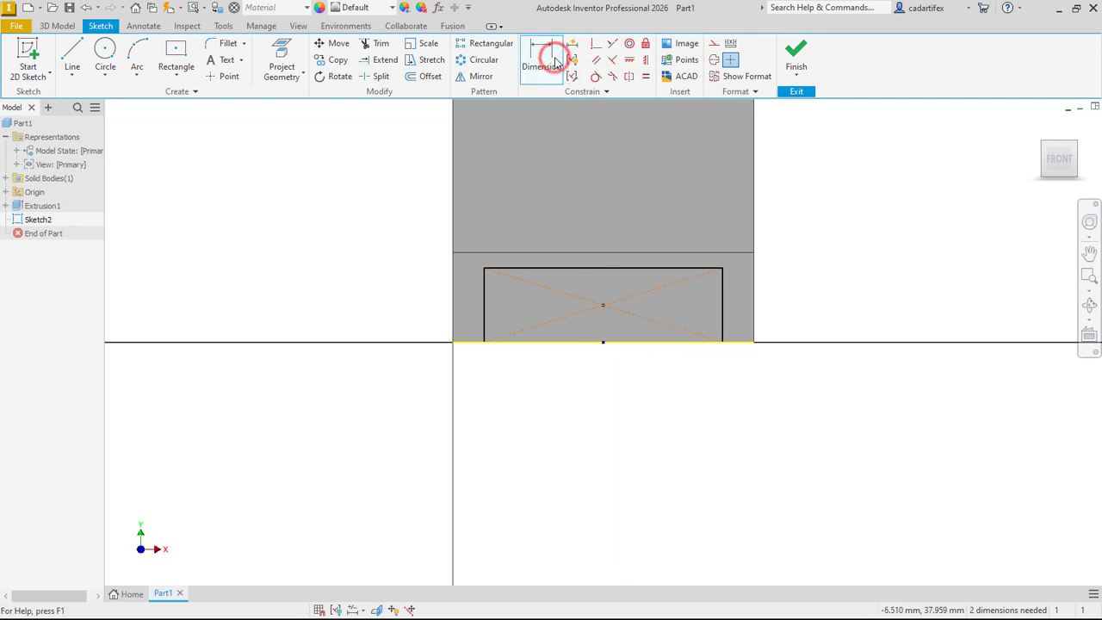
pyautogui.click(628, 268)
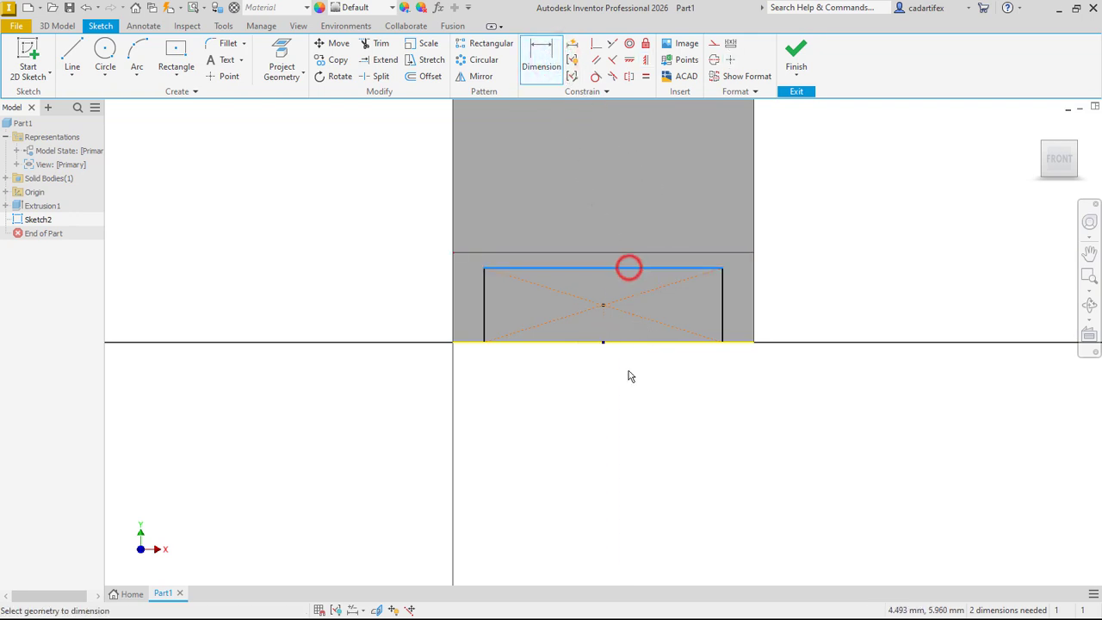
pyautogui.click(603, 396)
pyautogui.write('3')
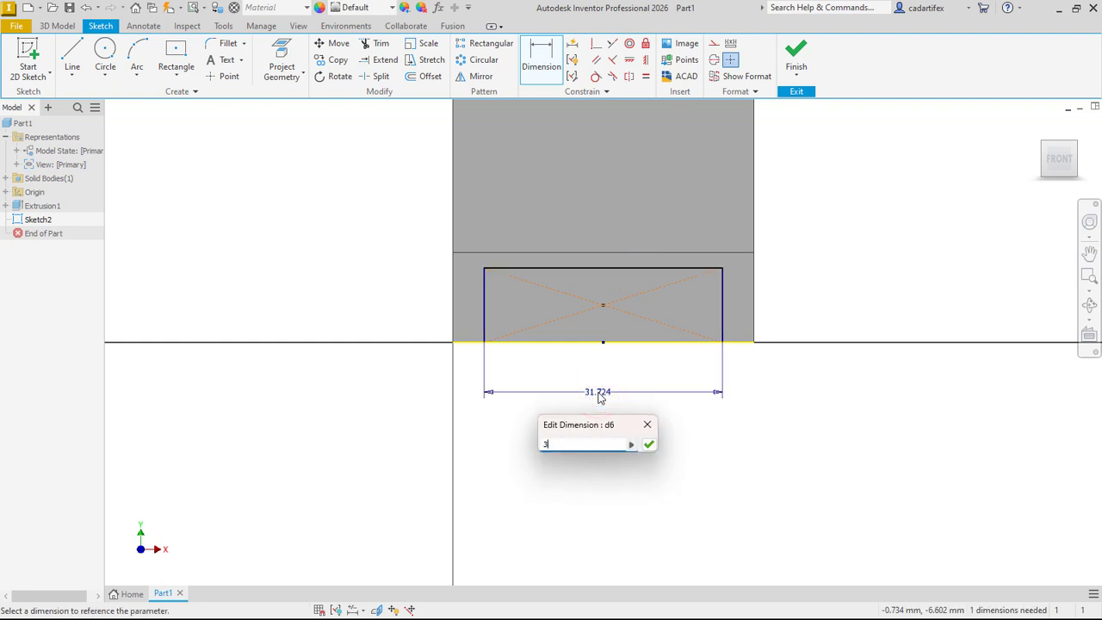
pyautogui.write('0')
pyautogui.click(649, 444)
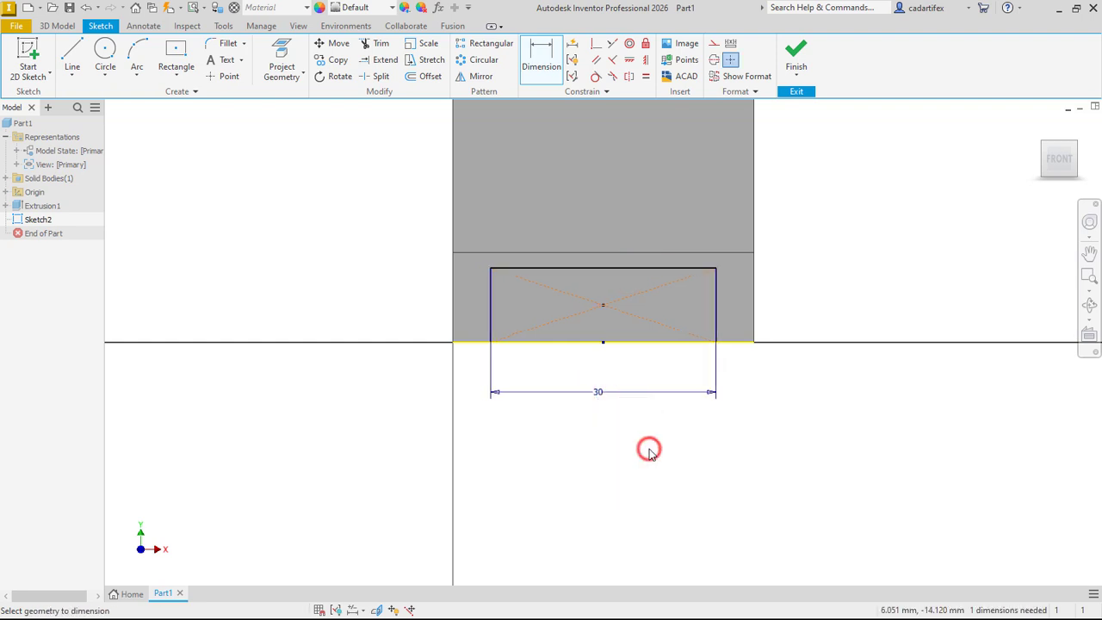
# Step: Dimension the rectangle's height at 7 mm
pyautogui.click(718, 282)
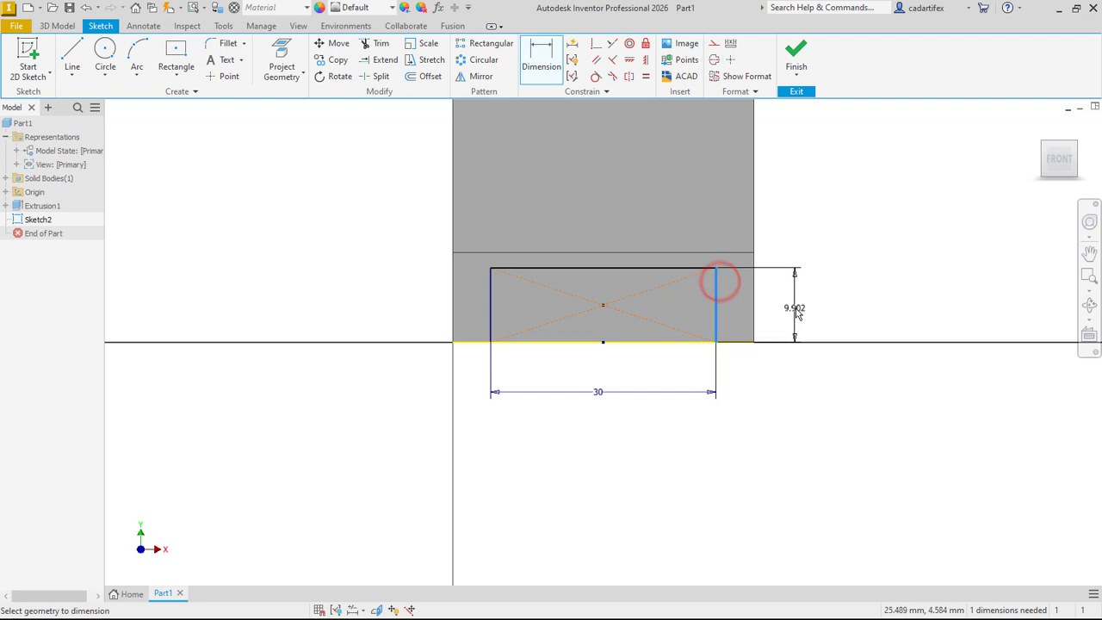
pyautogui.click(794, 307)
pyautogui.write('7')
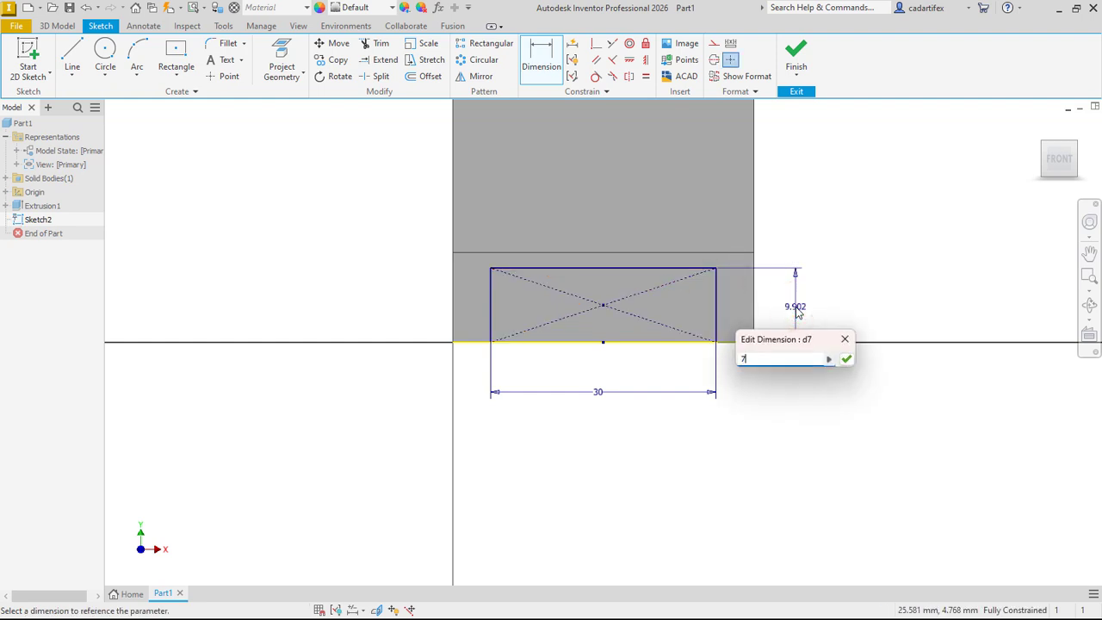
pyautogui.click(846, 358)
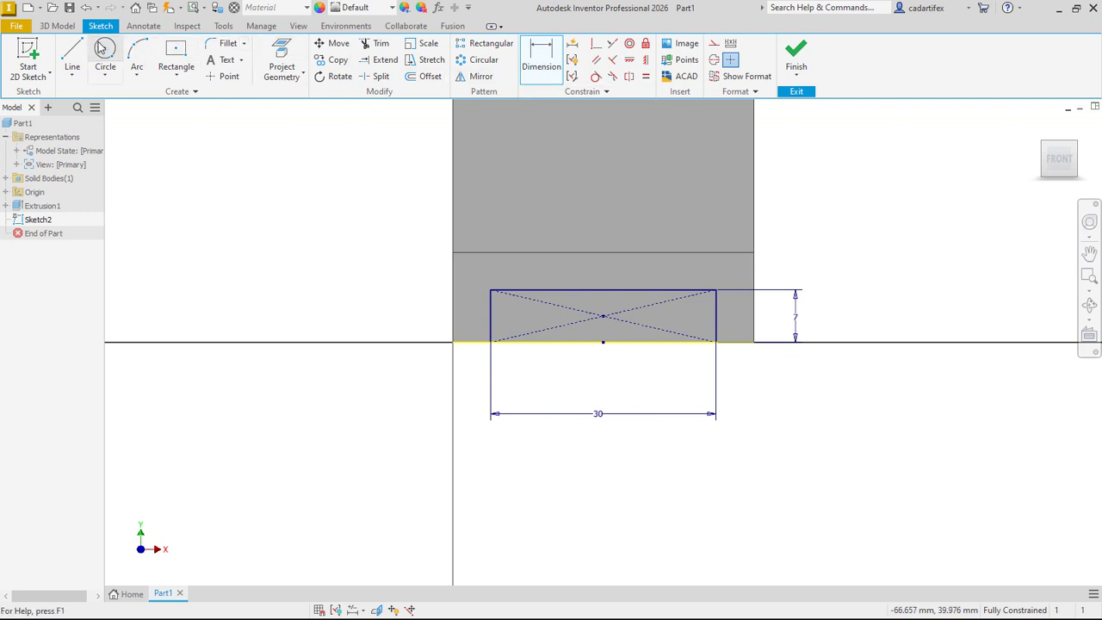
# Step: Extrude the rectangle as a cut in the flipped direction through the entire part
pyautogui.click(72, 27)
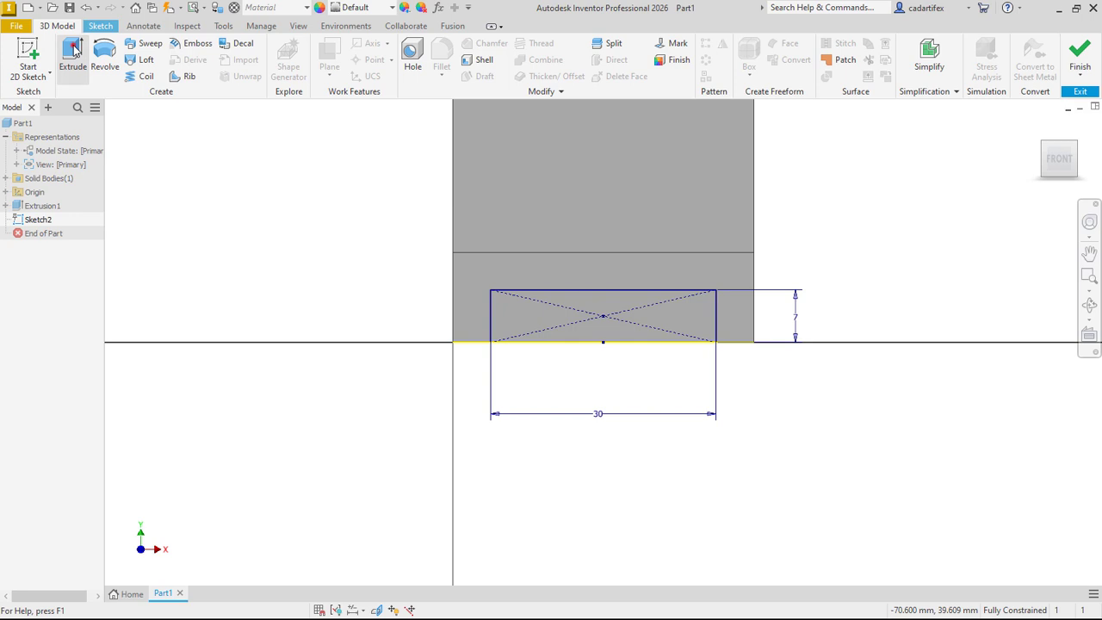
pyautogui.click(74, 50)
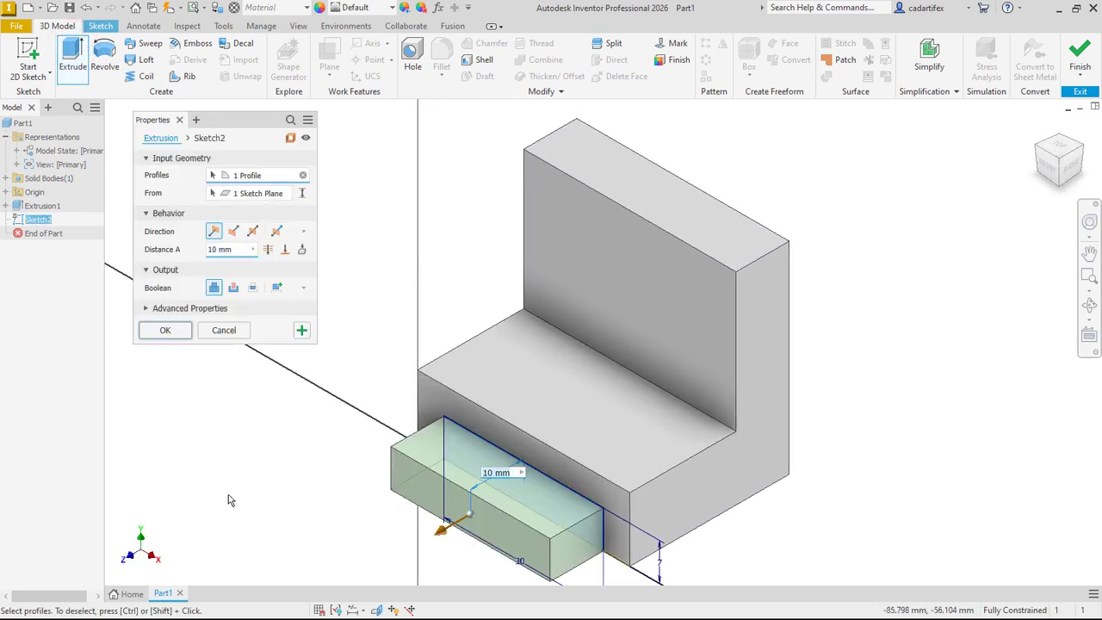
pyautogui.click(233, 231)
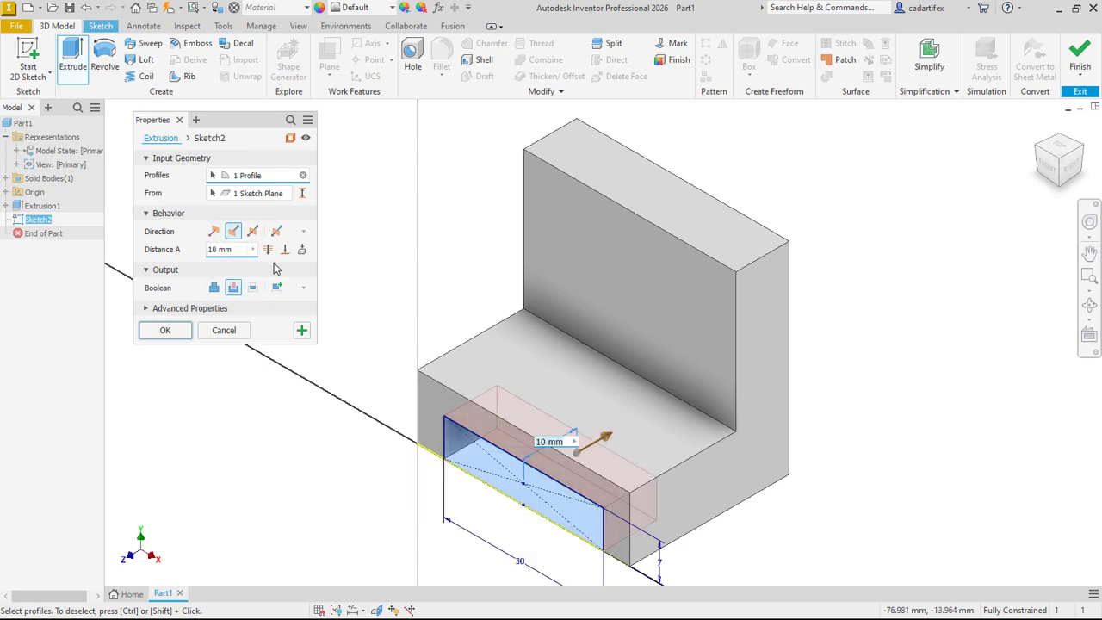
pyautogui.click(268, 250)
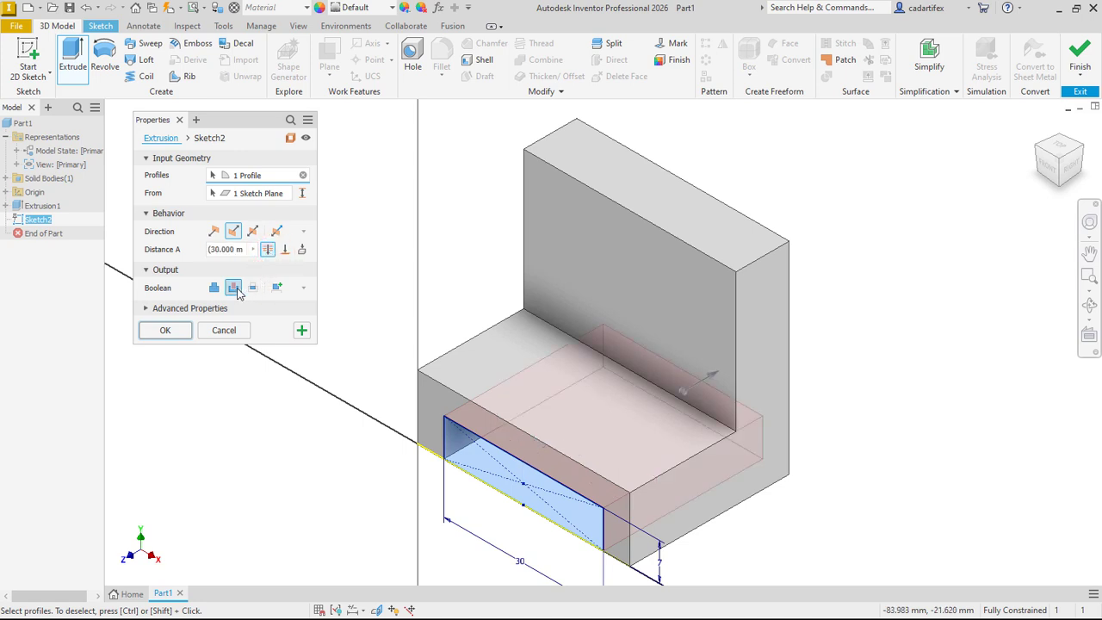
pyautogui.click(183, 331)
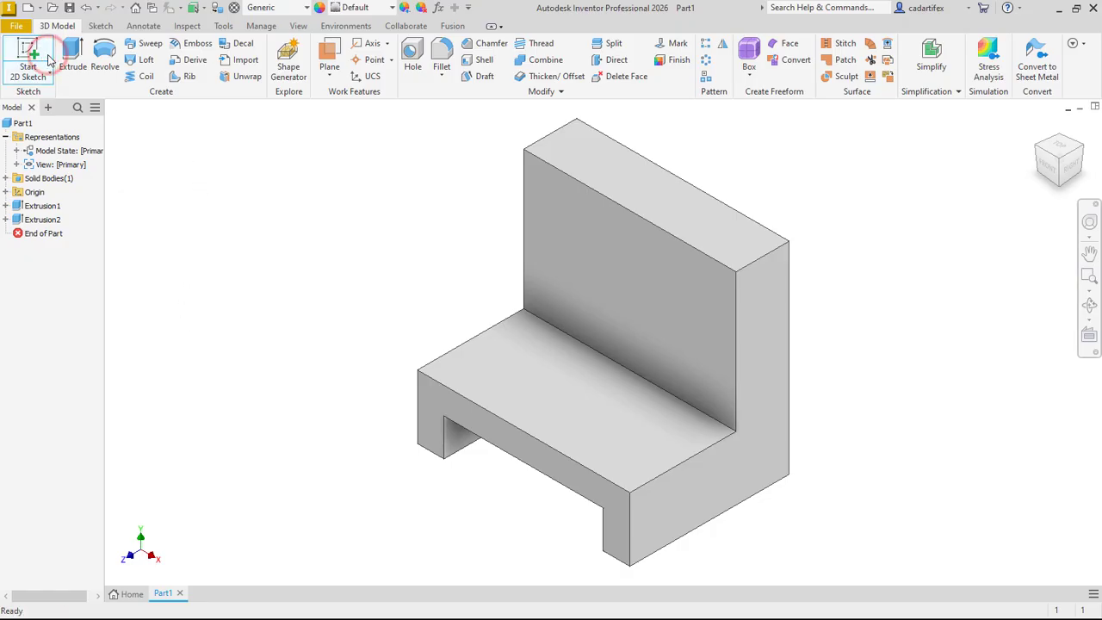
# Step: Start a 2D sketch on the base's front face and project the notch's top edge into it
pyautogui.click(48, 59)
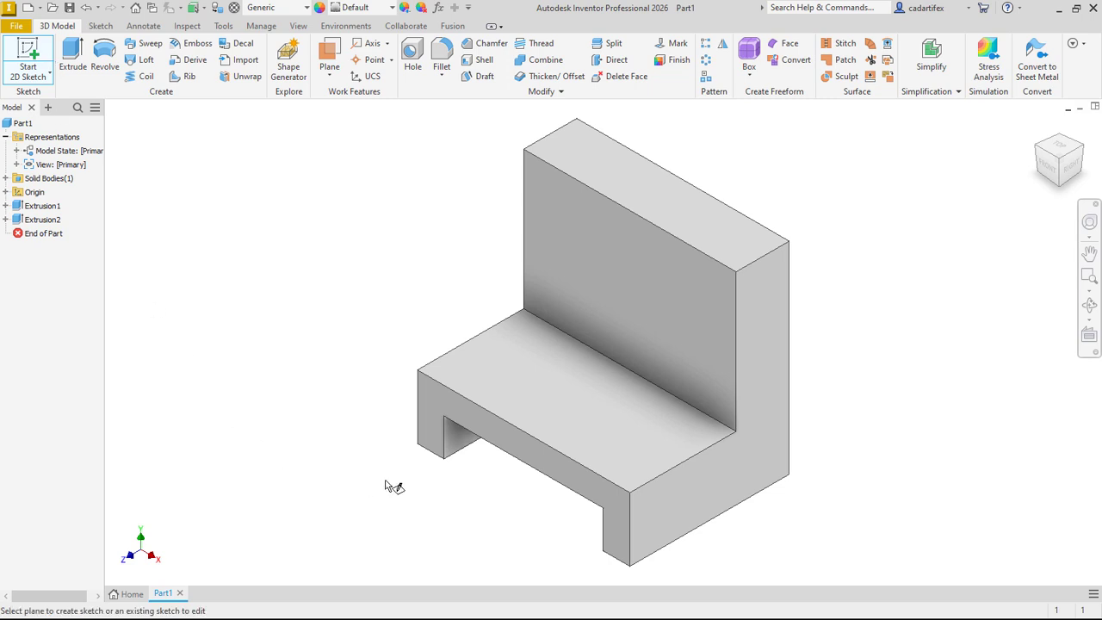
pyautogui.click(454, 418)
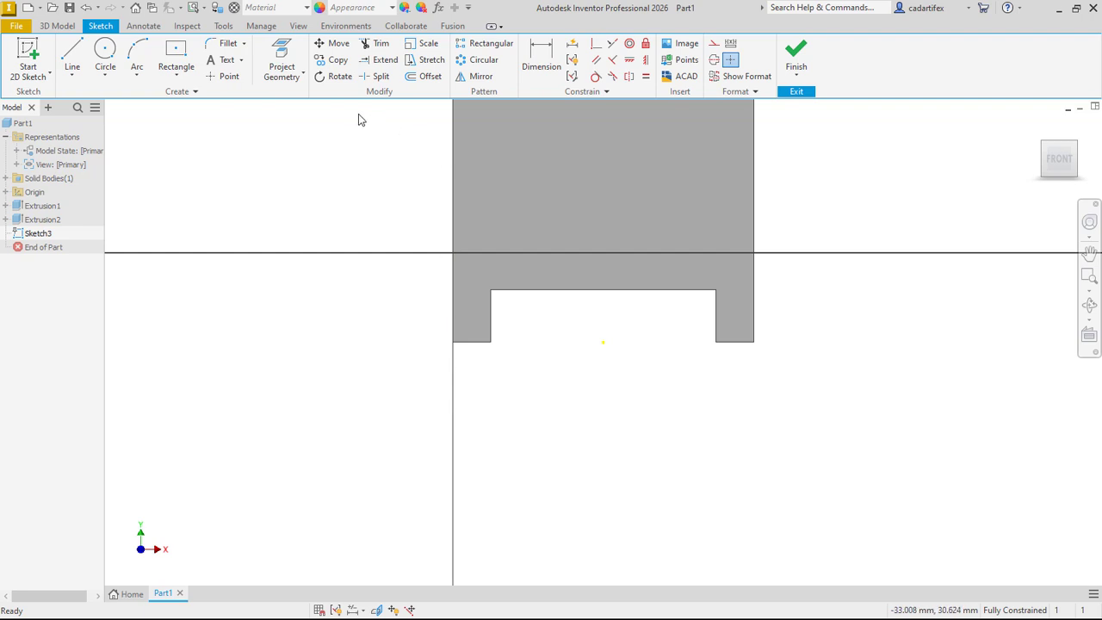
pyautogui.click(280, 55)
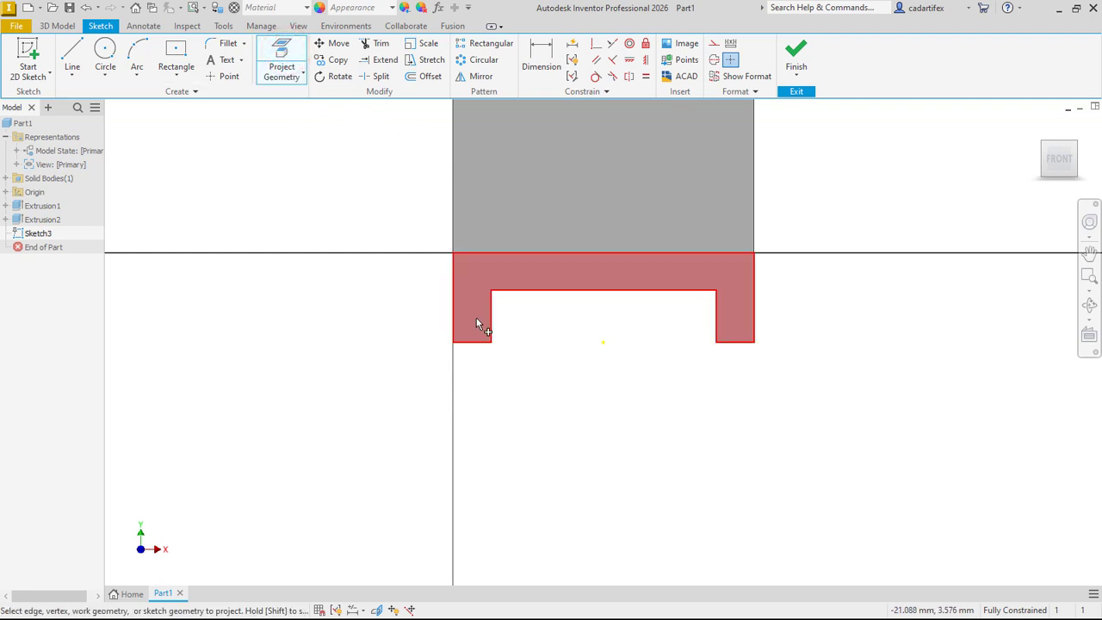
pyautogui.click(613, 291)
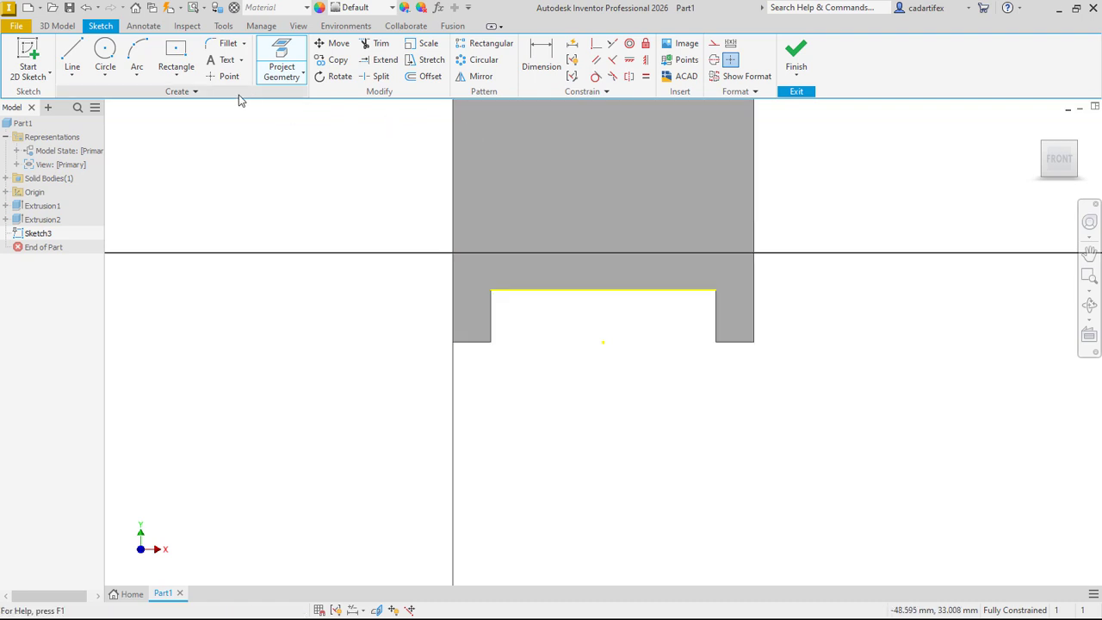
# Step: Draw a vertical center-to-center slot upward from the projected edge's midpoint, about 12.7 mm between centers with about 6 mm end radius
pyautogui.click(176, 74)
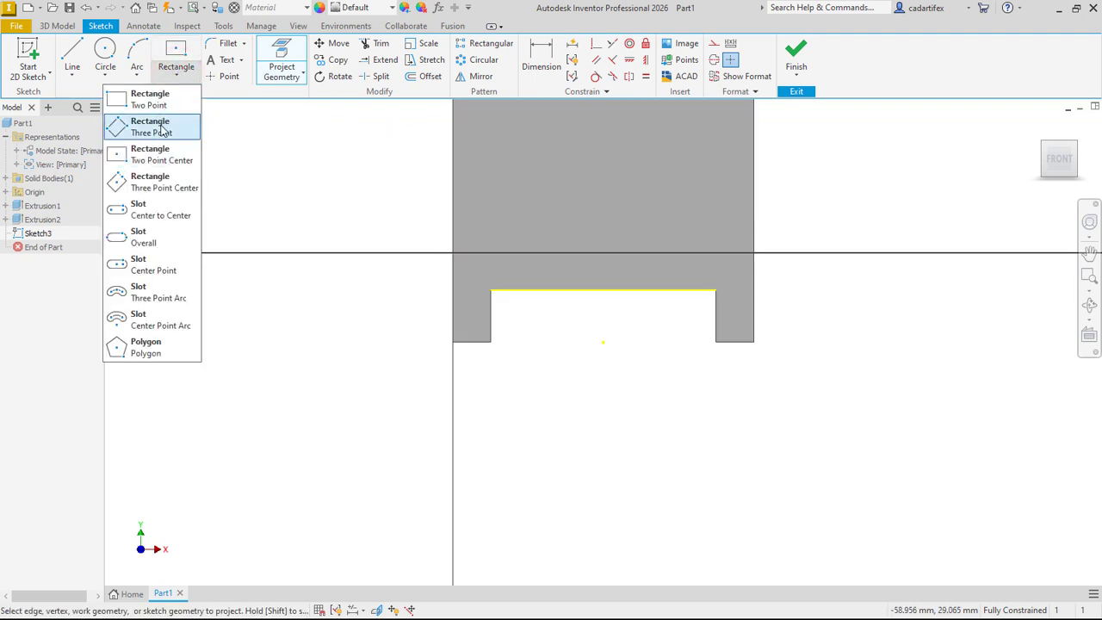
pyautogui.click(159, 212)
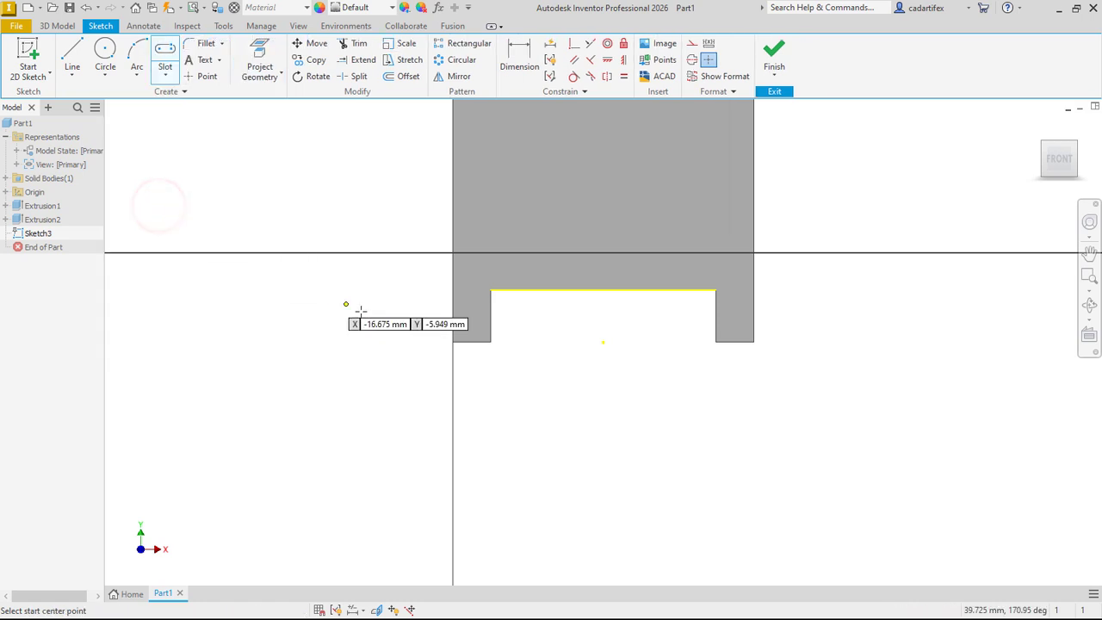
pyautogui.click(603, 290)
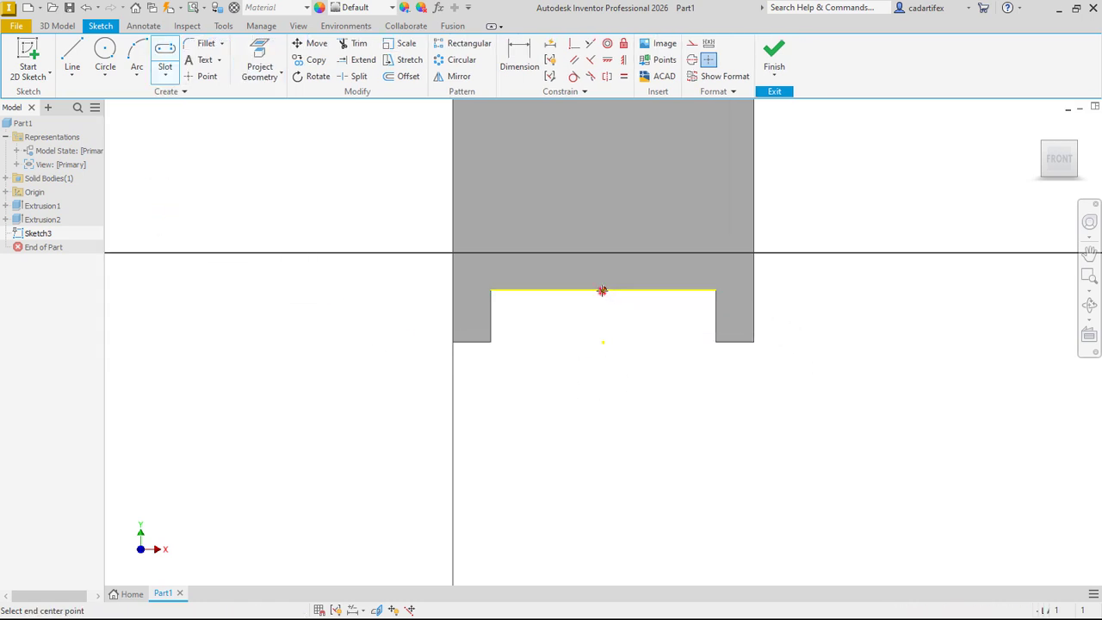
pyautogui.click(602, 194)
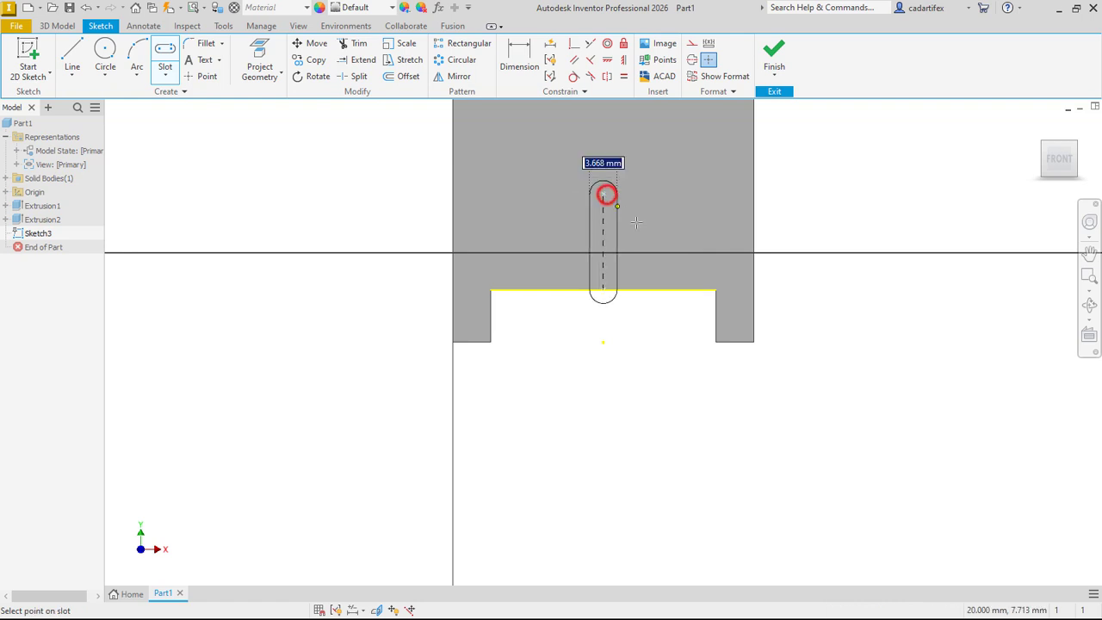
pyautogui.click(648, 239)
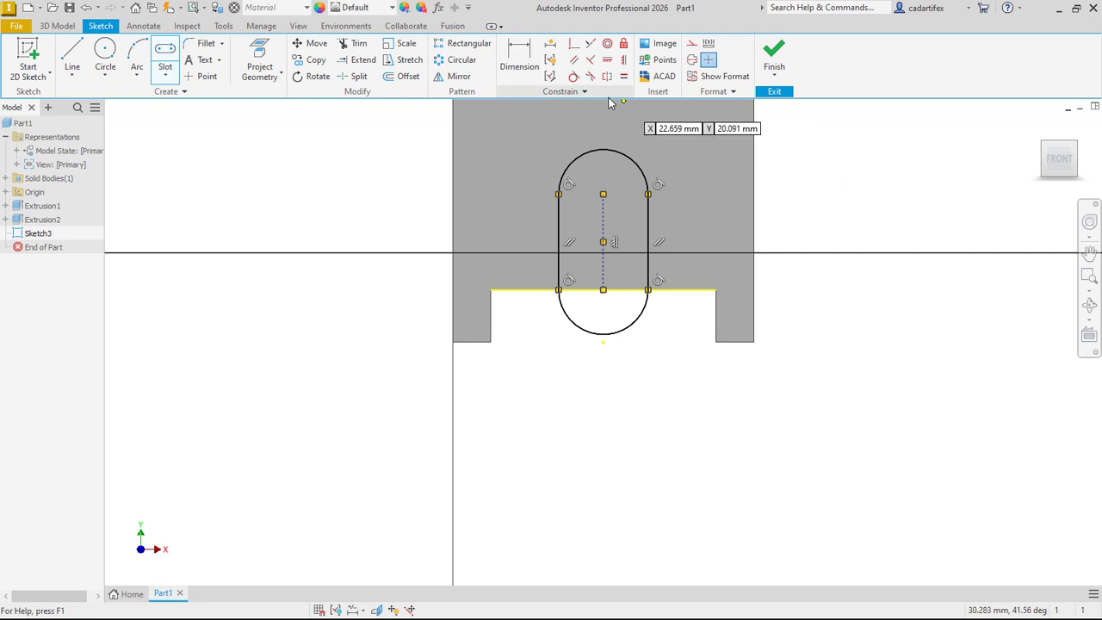
# Step: Dimension the slot's upper arc at a 7 mm radius
pyautogui.click(531, 67)
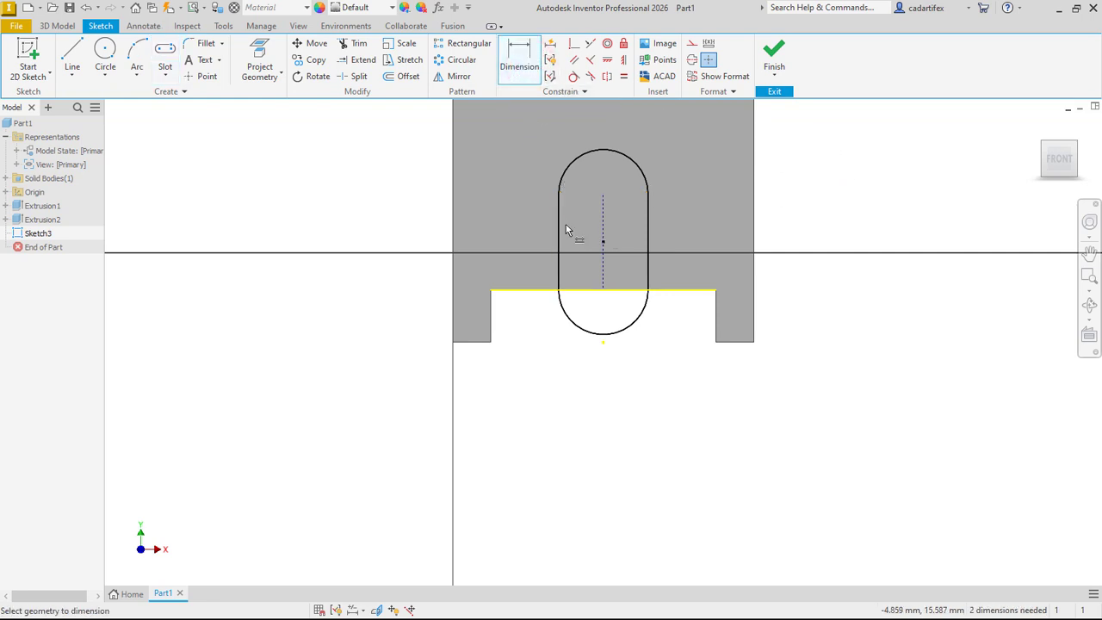
pyautogui.click(637, 163)
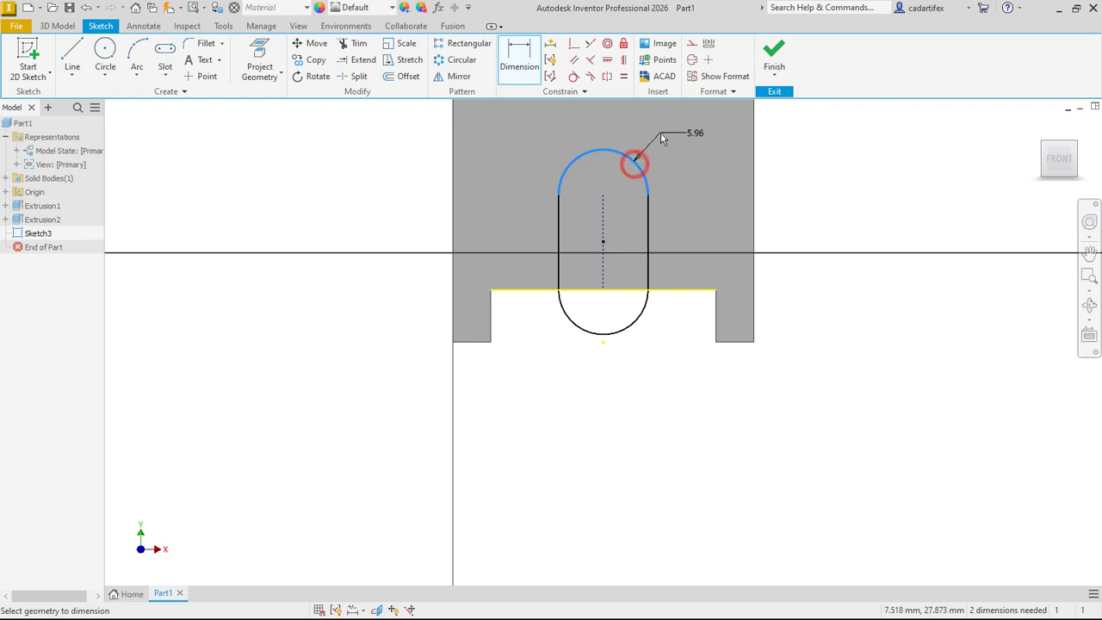
pyautogui.click(664, 119)
pyautogui.write('7')
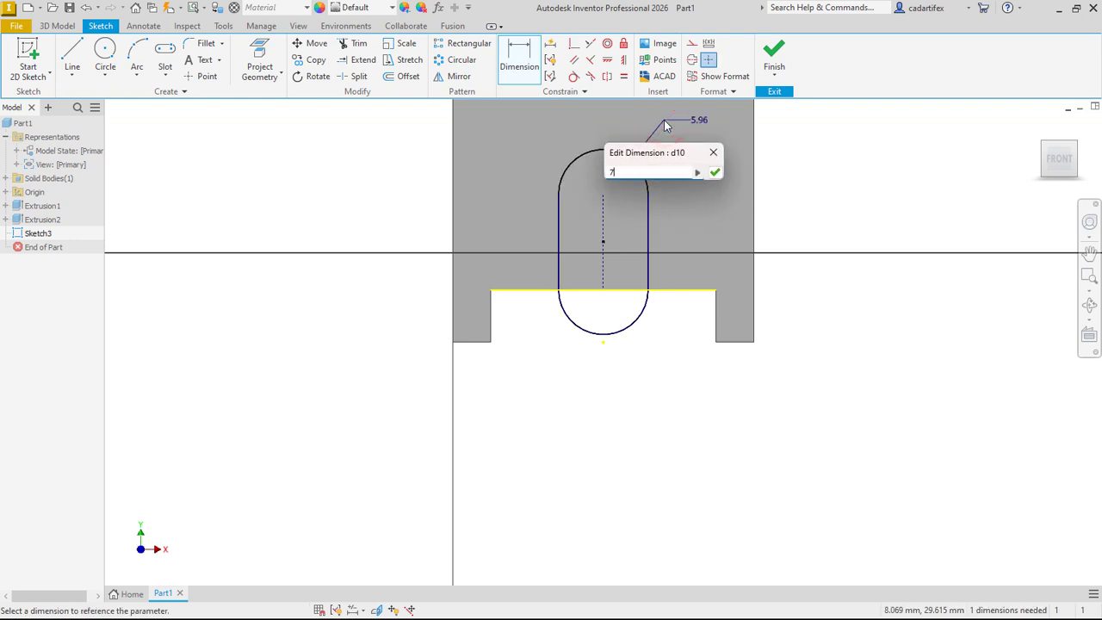
pyautogui.click(715, 172)
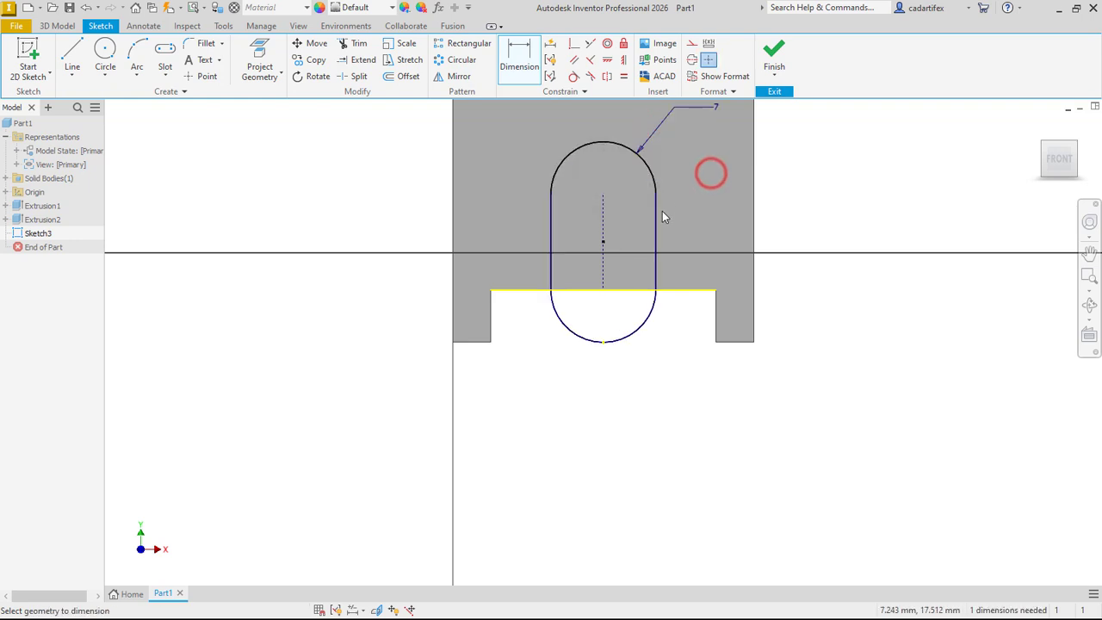
# Step: Dimension the slot's center-to-center distance at 10 mm
pyautogui.click(602, 214)
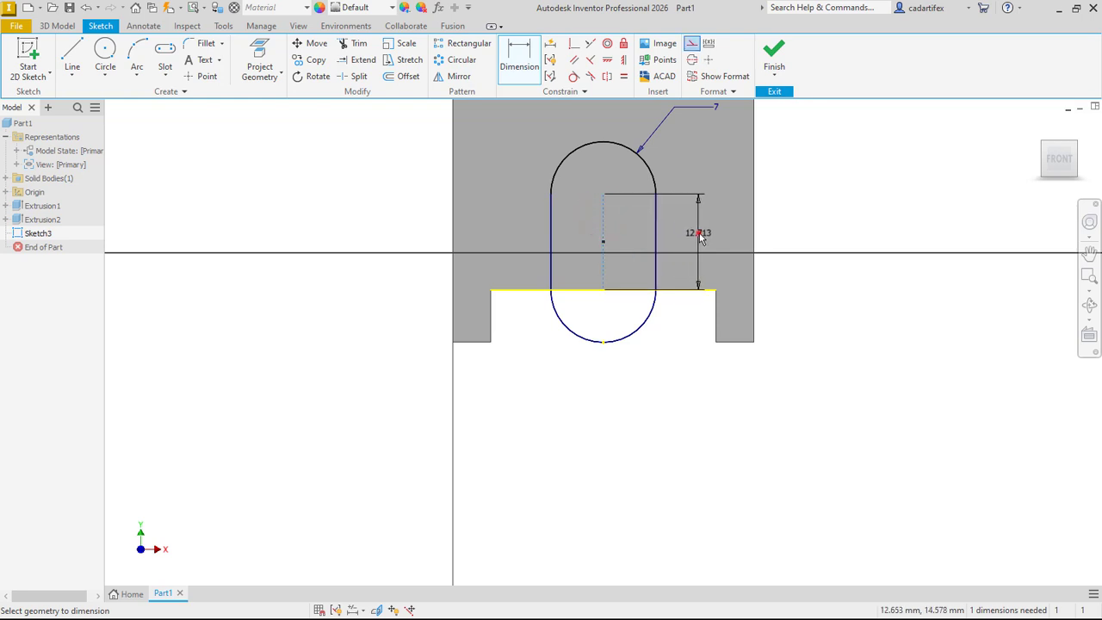
pyautogui.click(697, 233)
pyautogui.write('10')
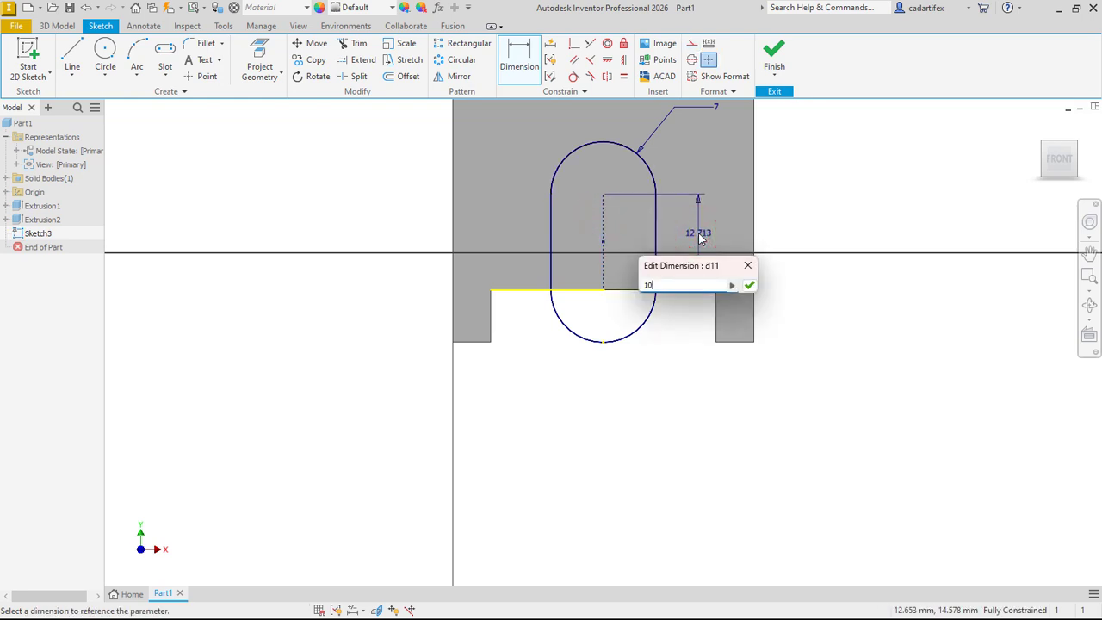
pyautogui.click(749, 287)
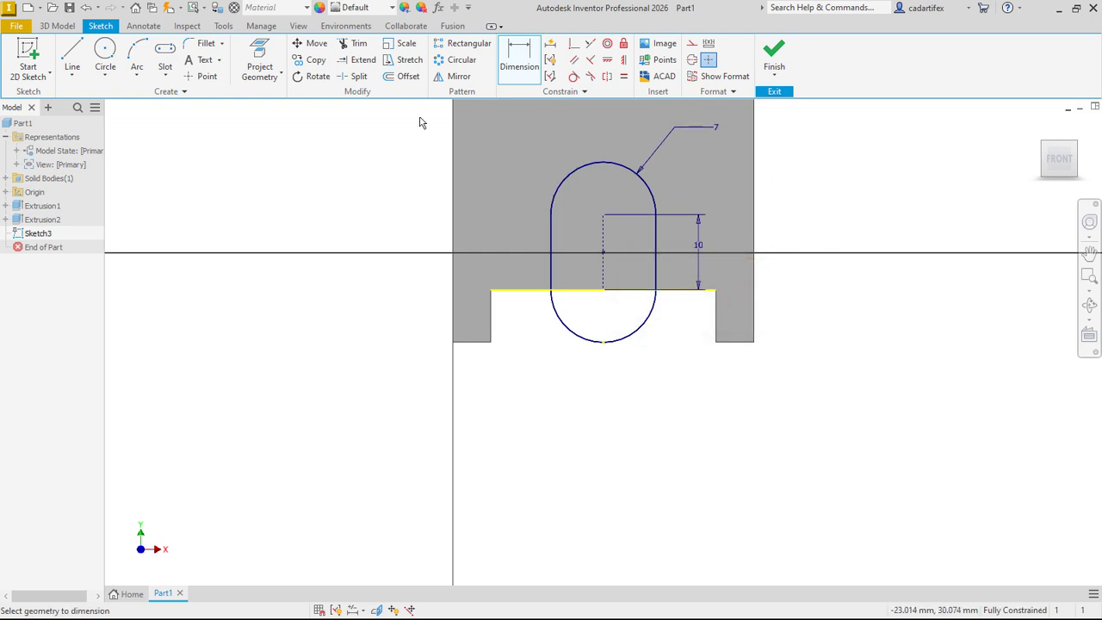
# Step: Extrude both halves of the slot profile backward to the upright's front face, joining them to the bracket
pyautogui.click(57, 25)
pyautogui.click(63, 50)
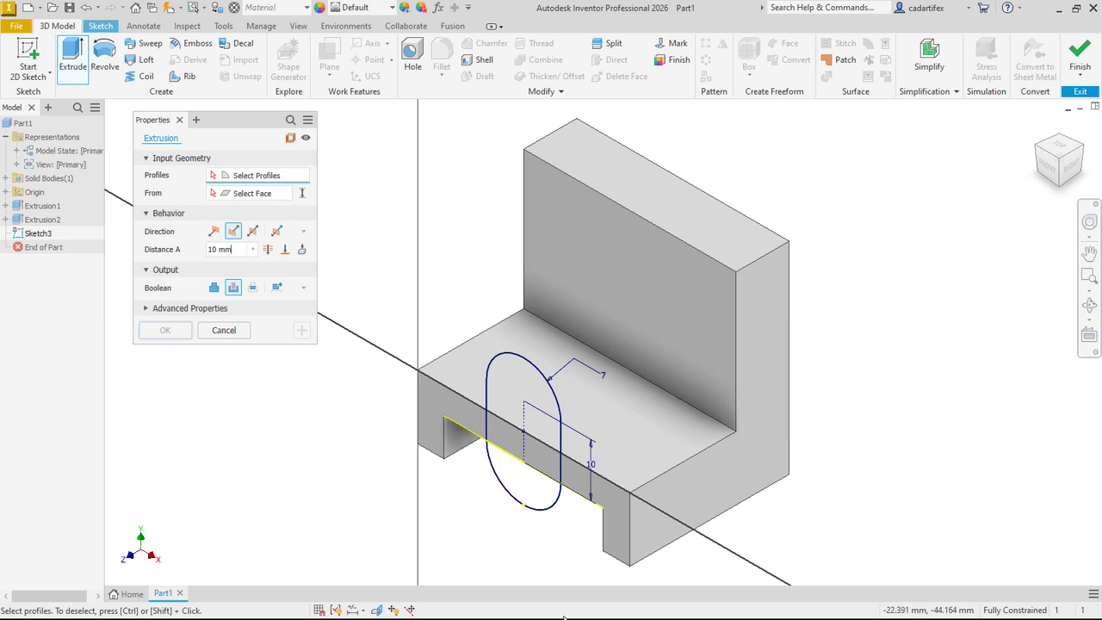
pyautogui.click(553, 511)
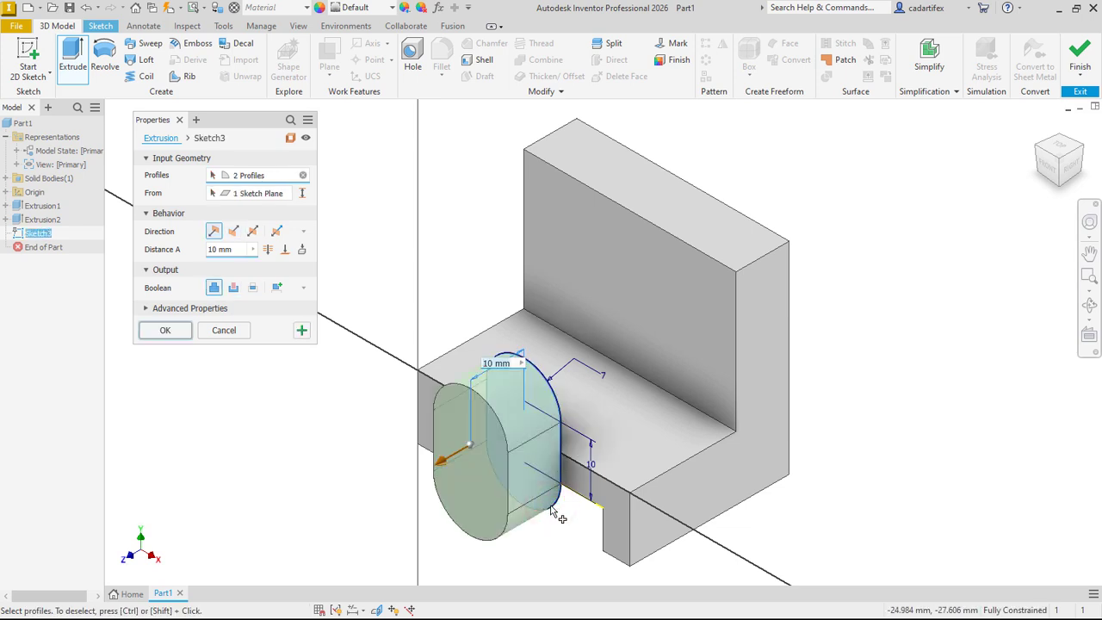
pyautogui.click(235, 231)
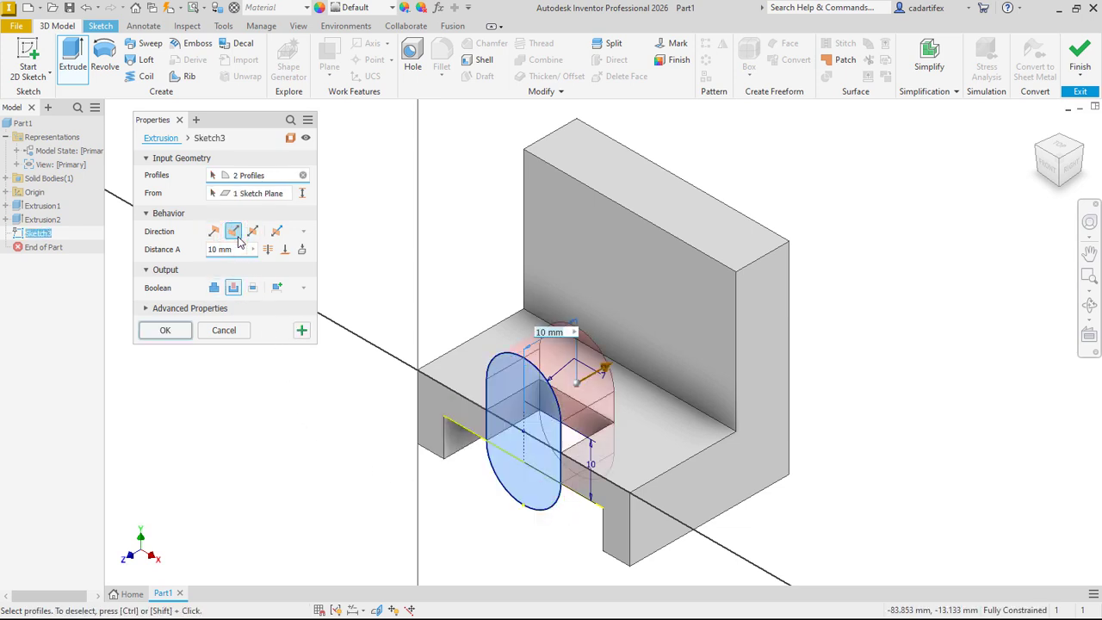
pyautogui.click(285, 249)
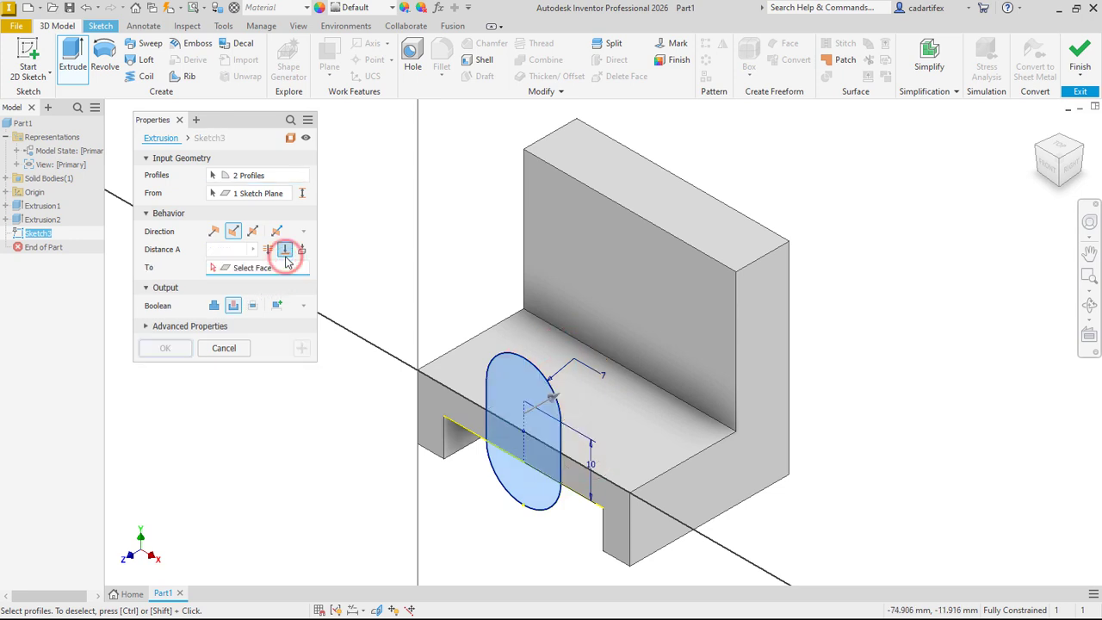
pyautogui.click(675, 397)
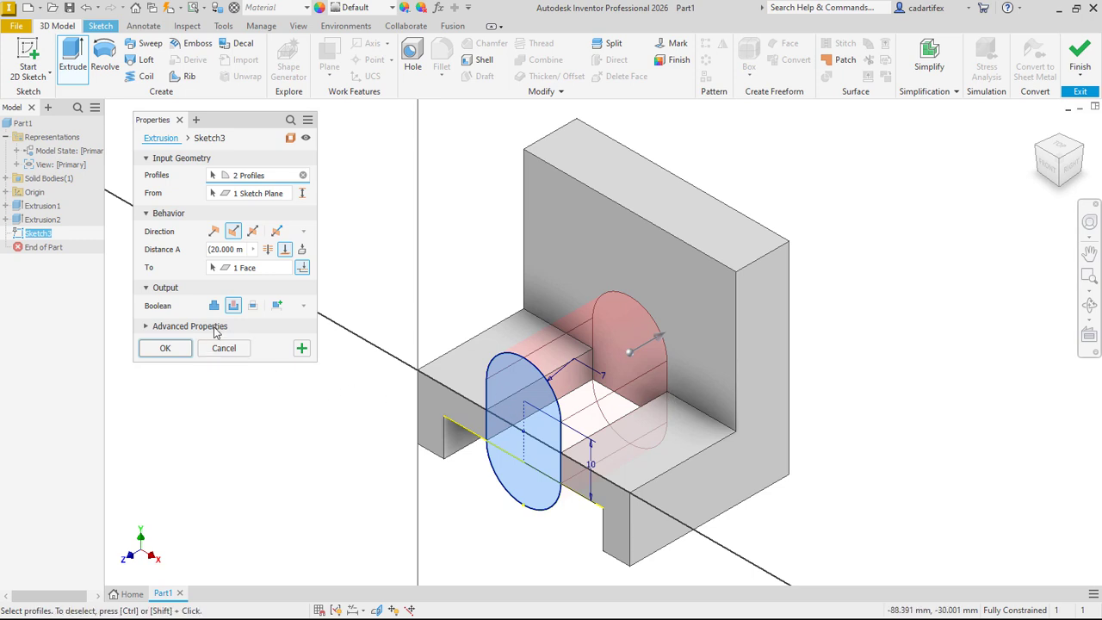
pyautogui.click(213, 307)
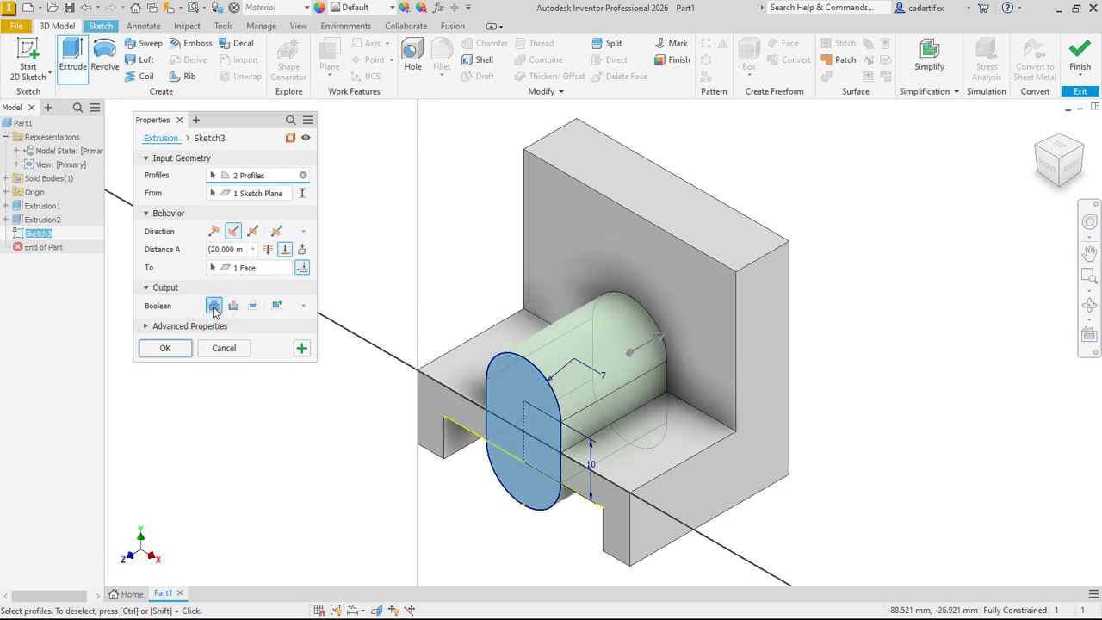
pyautogui.click(169, 348)
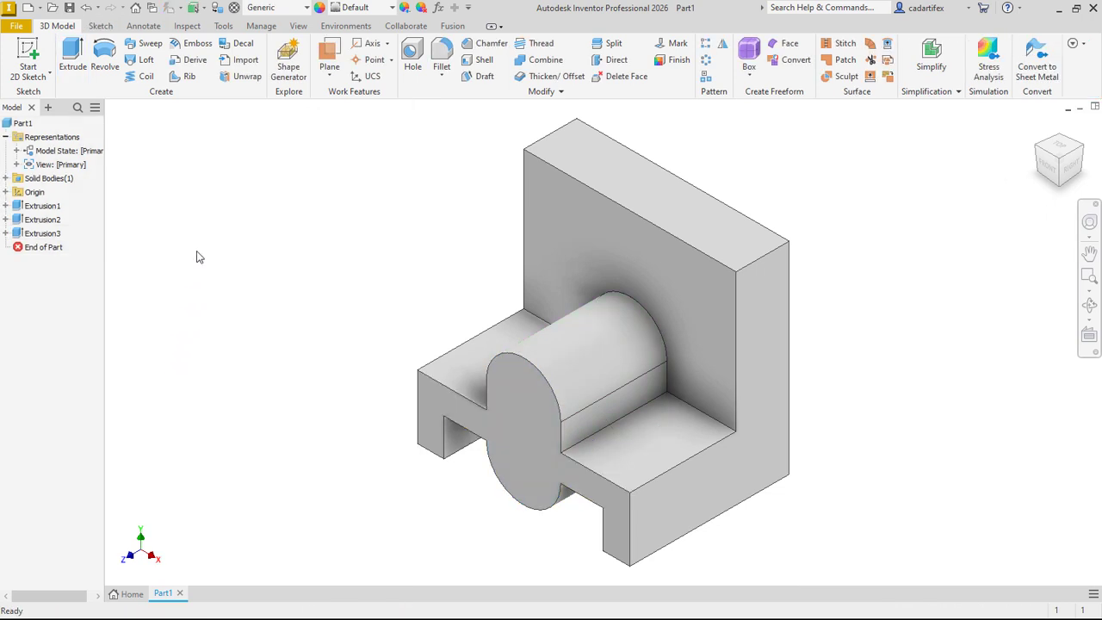
# Step: Start a 2D sketch on the slot-shaped boss's front face and project its lower and upper arcs
pyautogui.click(43, 62)
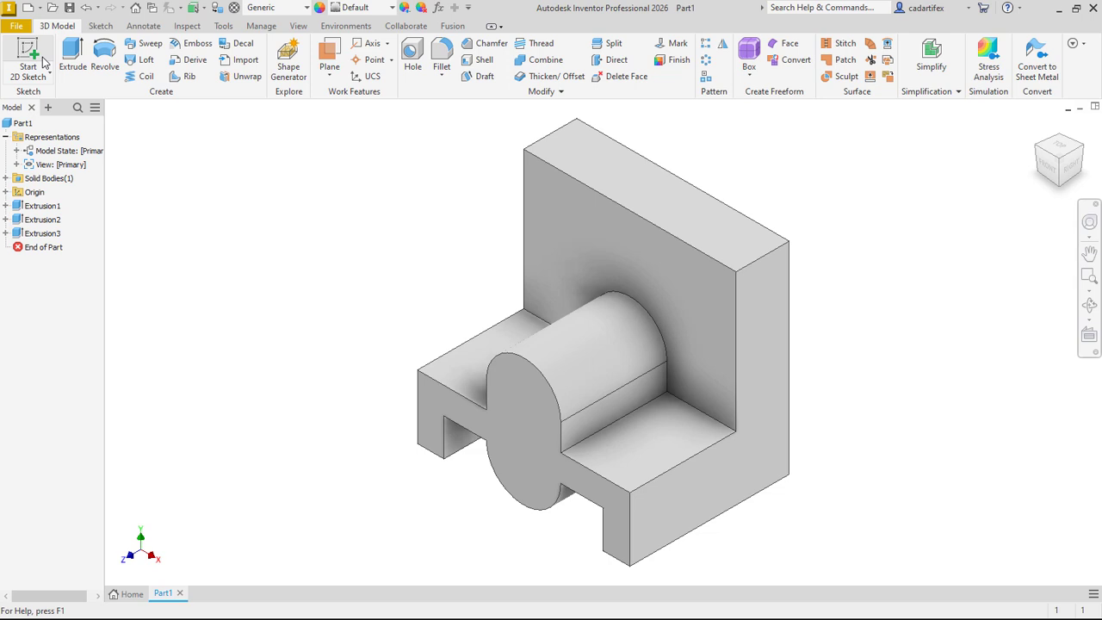
pyautogui.click(506, 474)
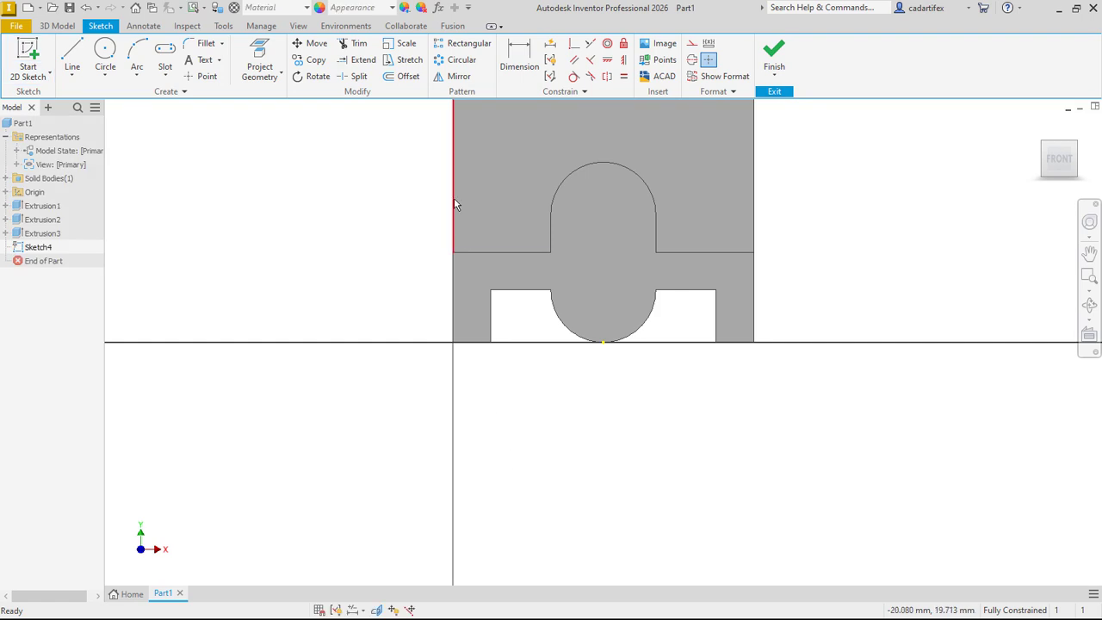
pyautogui.click(257, 61)
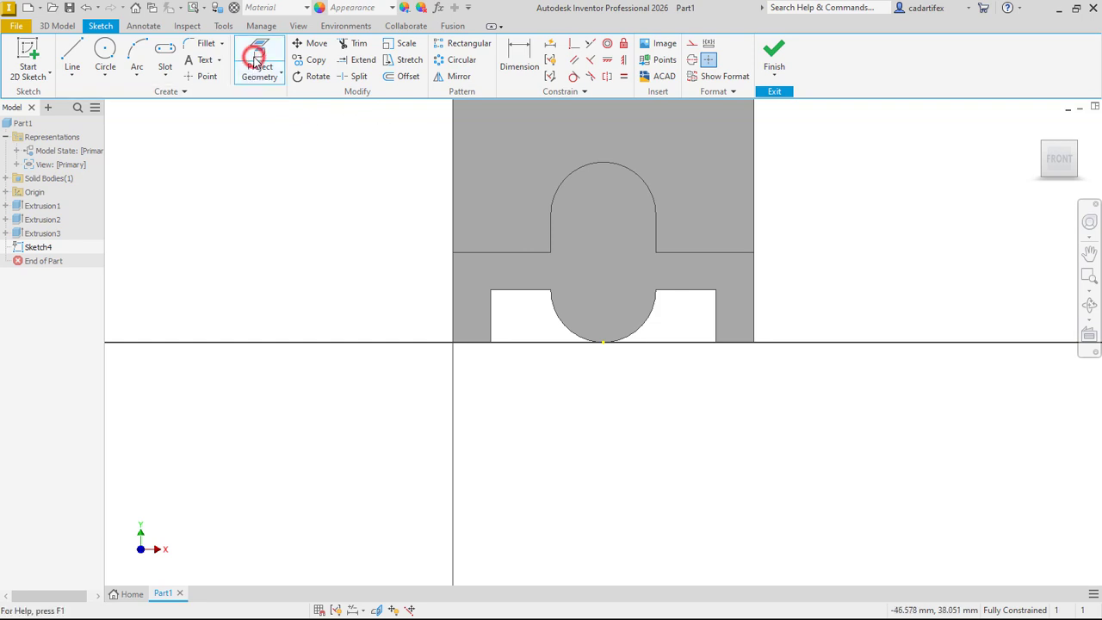
pyautogui.click(647, 320)
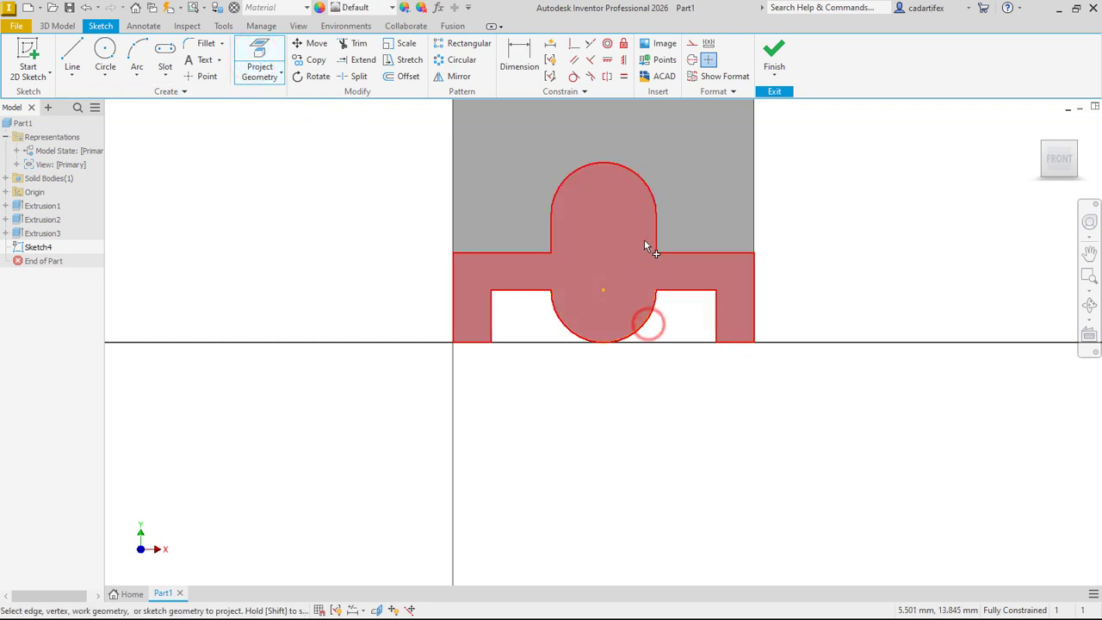
pyautogui.click(645, 179)
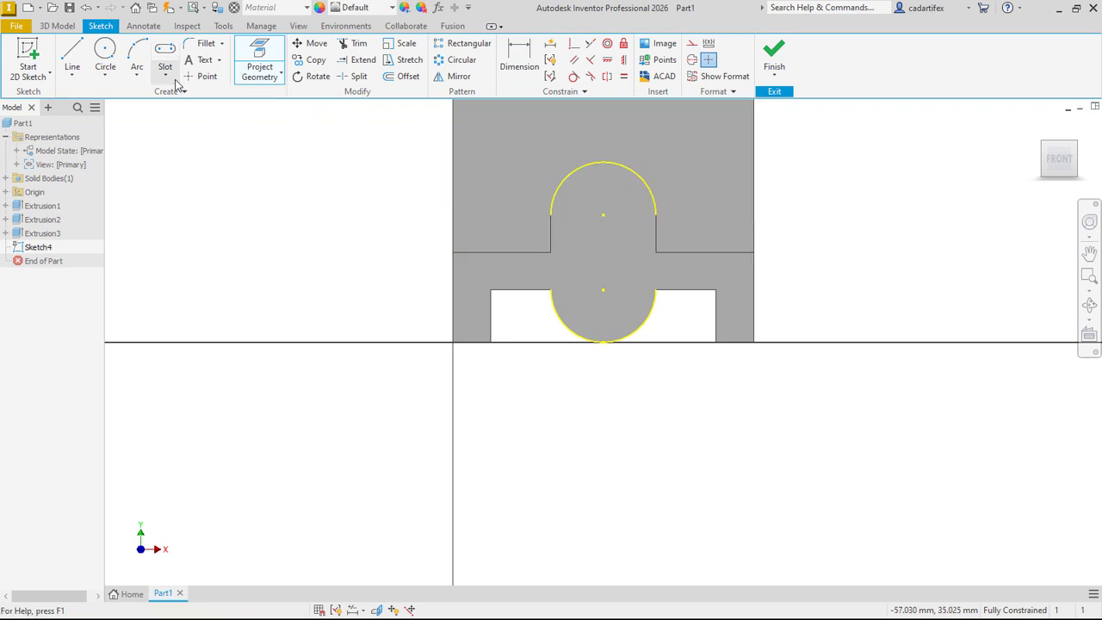
# Step: Draw a center-to-center slot between the two projected arc centers, with about 4 mm end radius
pyautogui.click(165, 52)
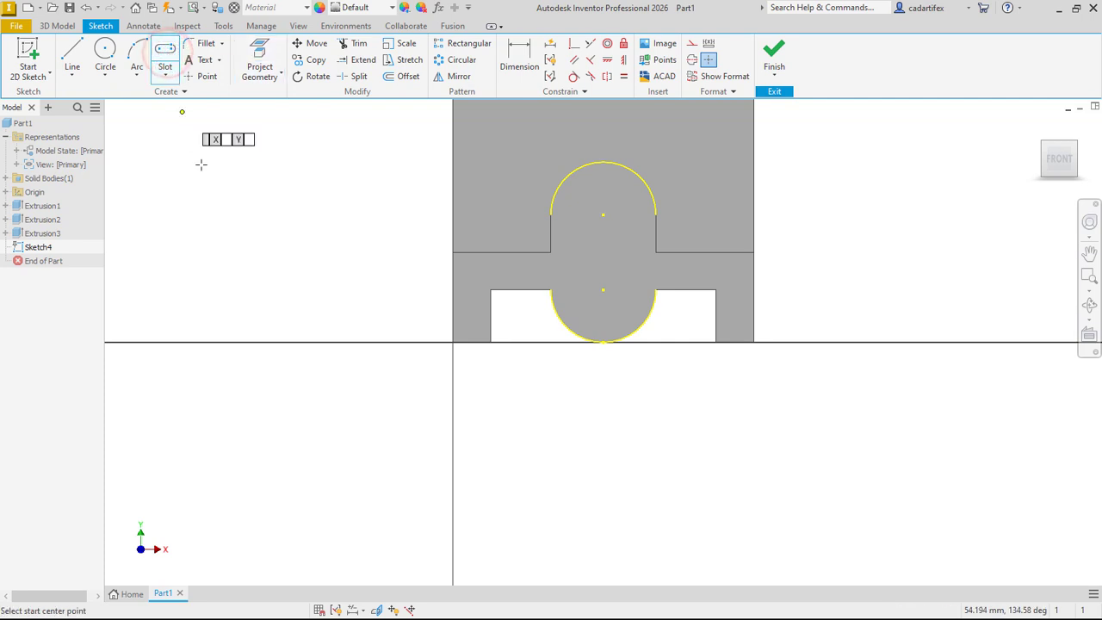
pyautogui.click(603, 290)
pyautogui.click(602, 216)
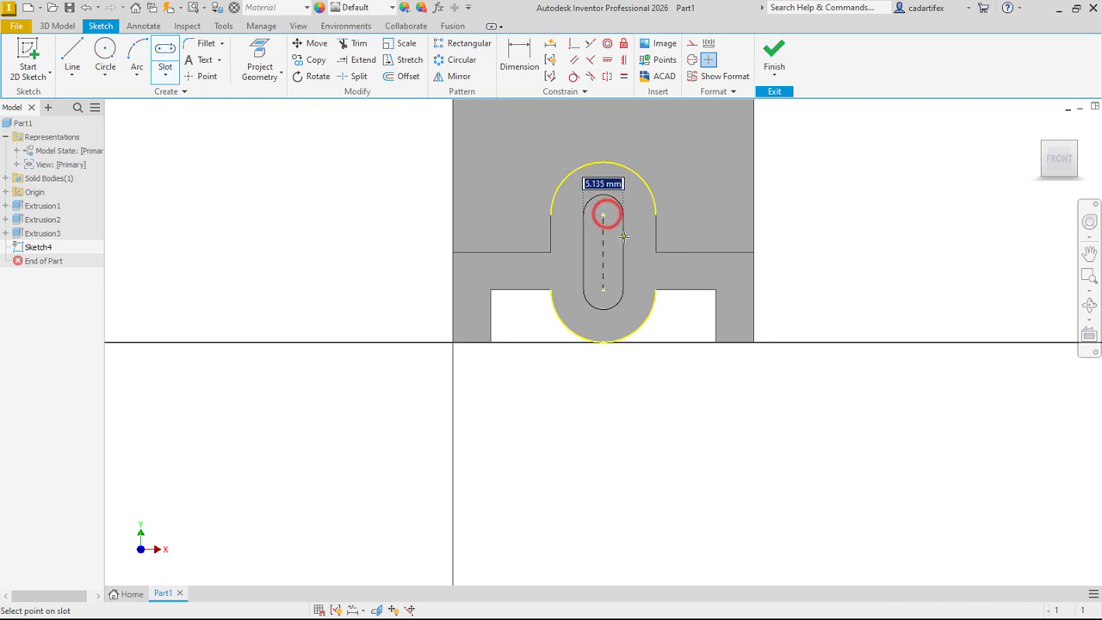
pyautogui.click(632, 247)
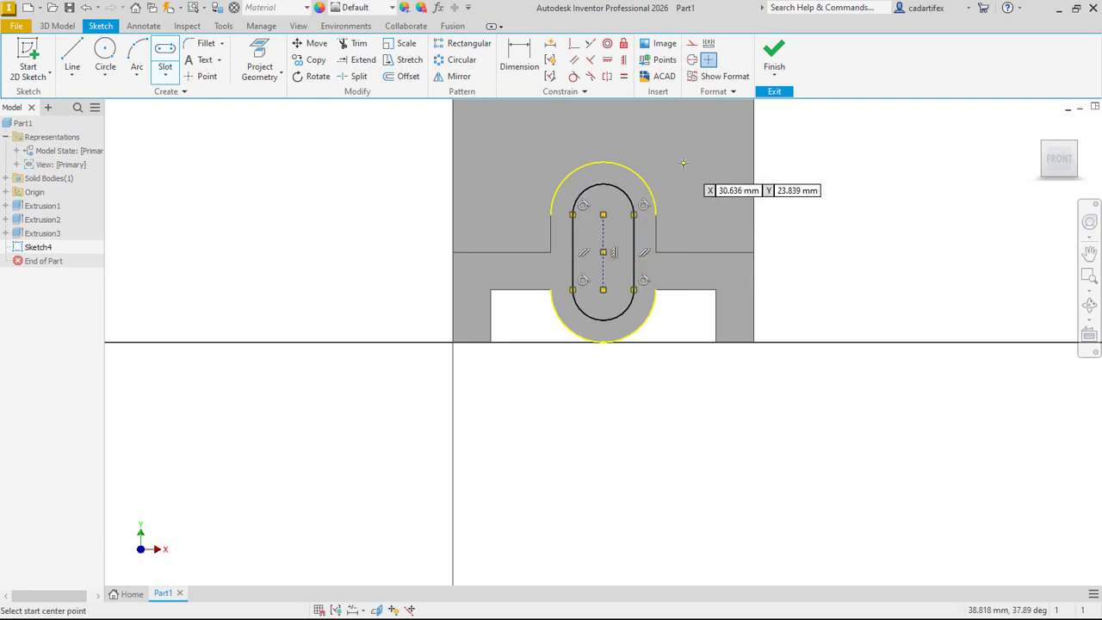
# Step: Dimension the inner slot's upper arc at a 4 mm radius
pyautogui.click(523, 62)
pyautogui.click(618, 189)
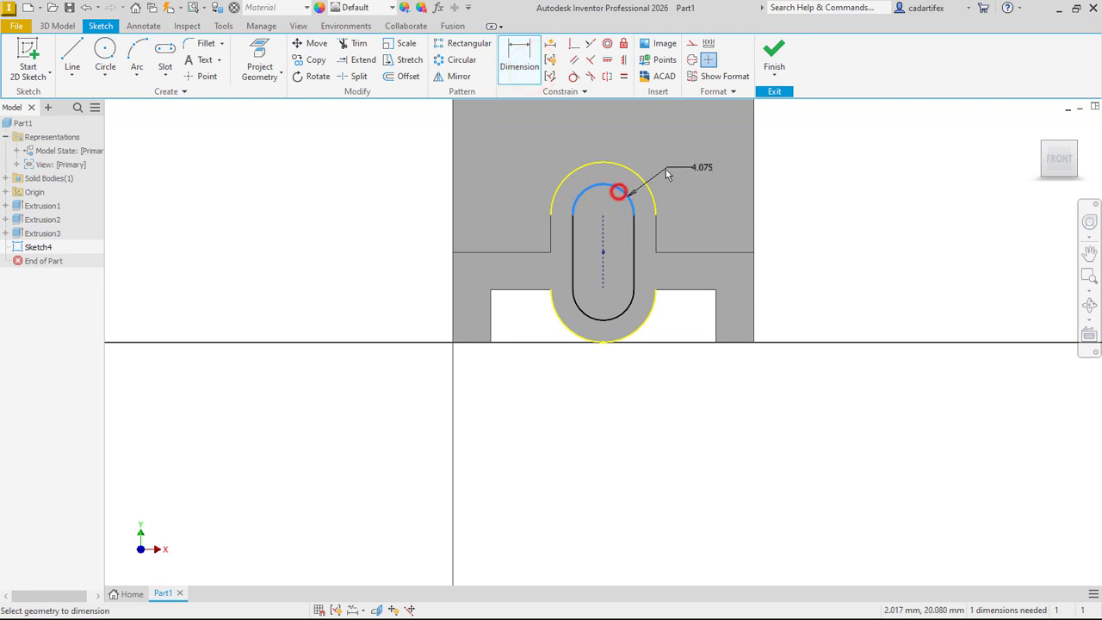
pyautogui.click(686, 144)
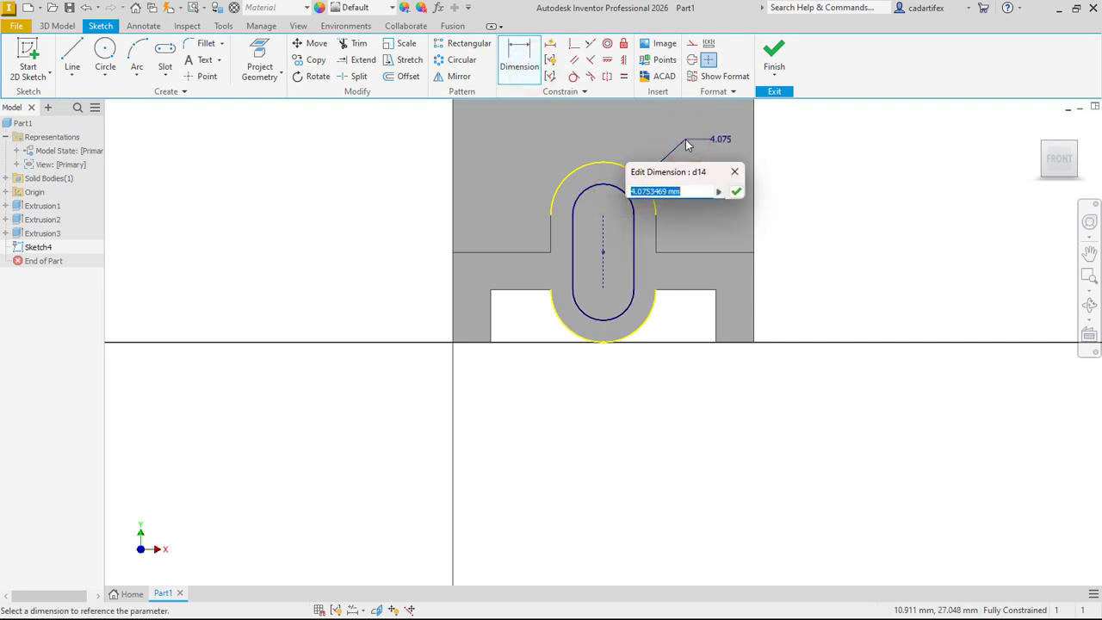
pyautogui.write('4')
pyautogui.click(737, 192)
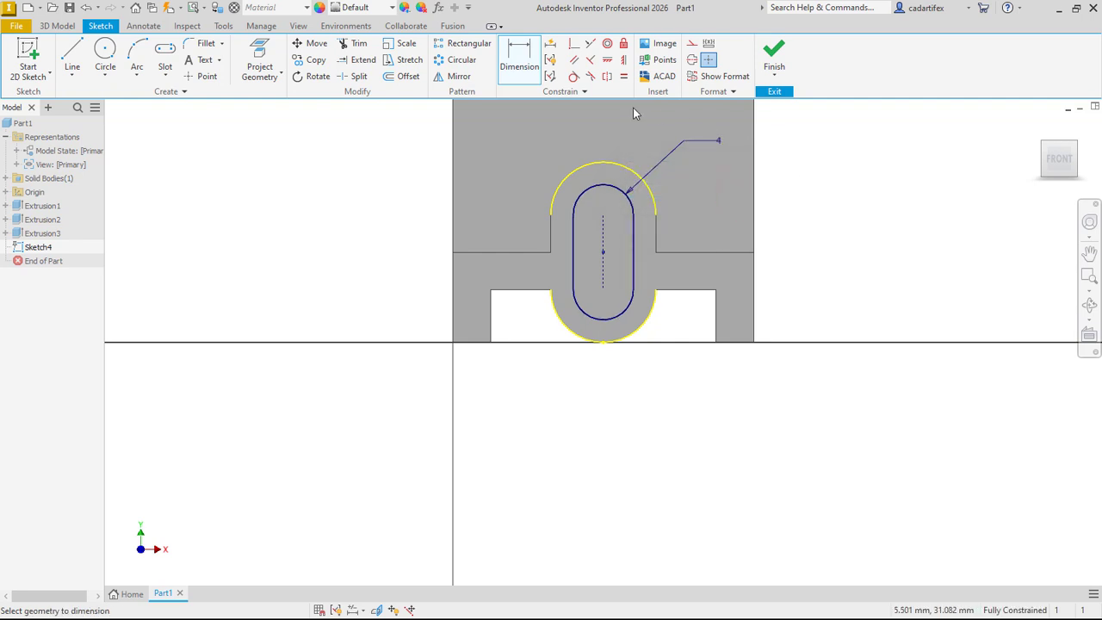
# Step: Cut the inner slot profile backward through all of the boss and upright
pyautogui.click(72, 27)
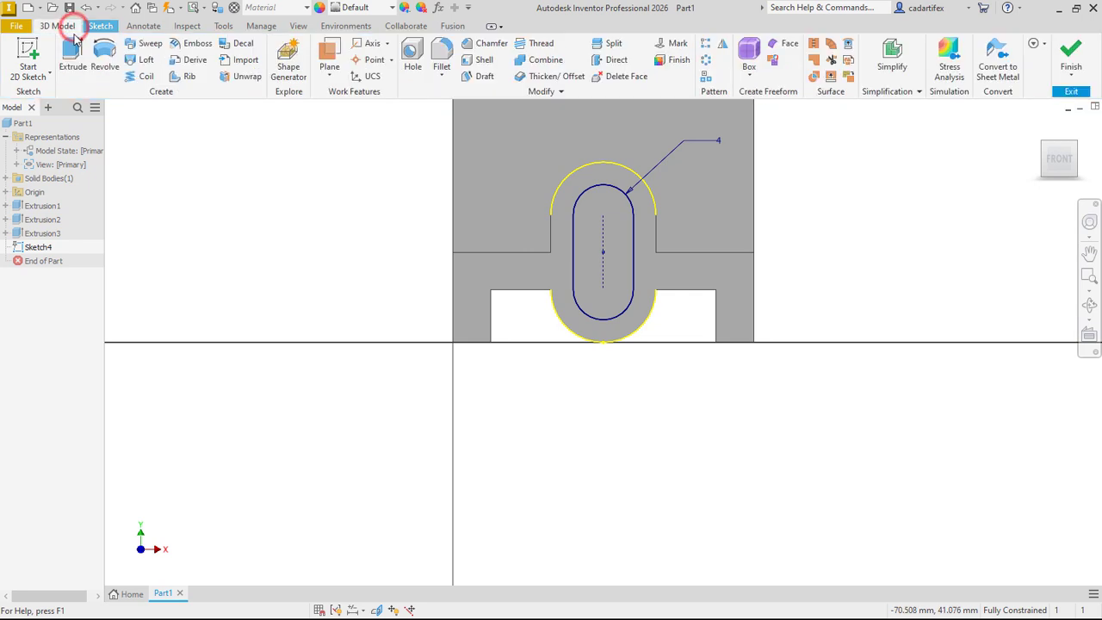
pyautogui.click(75, 48)
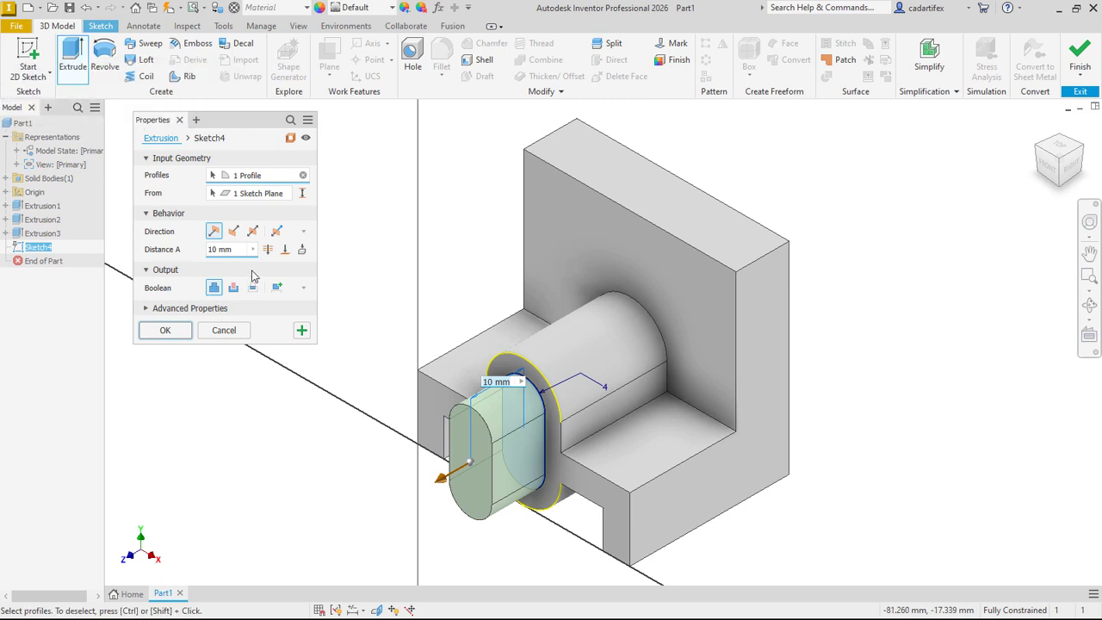
pyautogui.click(233, 231)
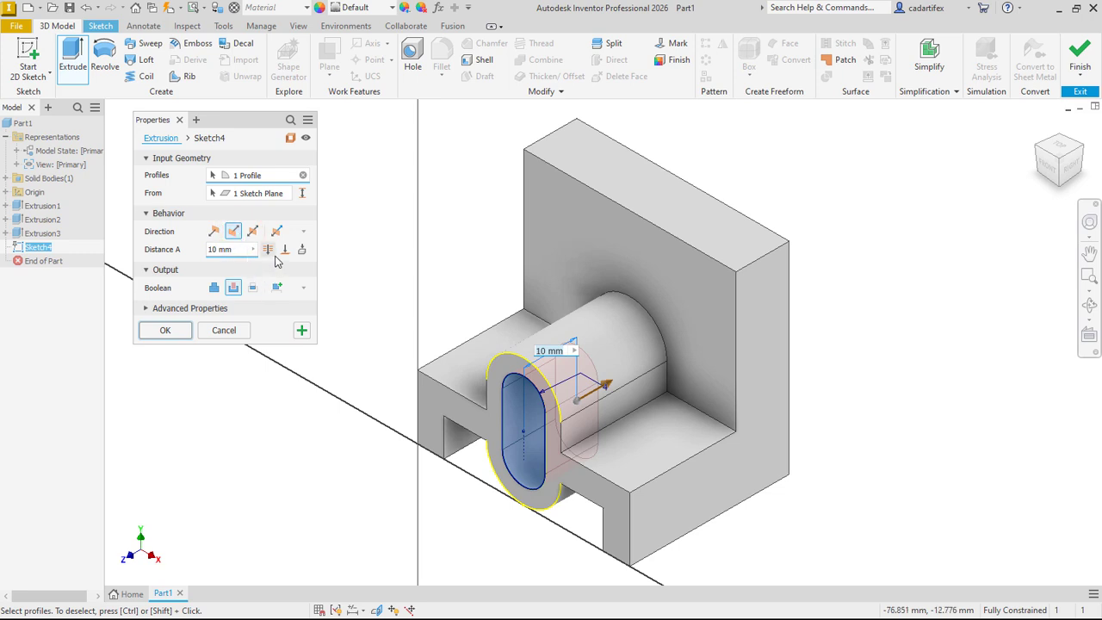
pyautogui.click(268, 249)
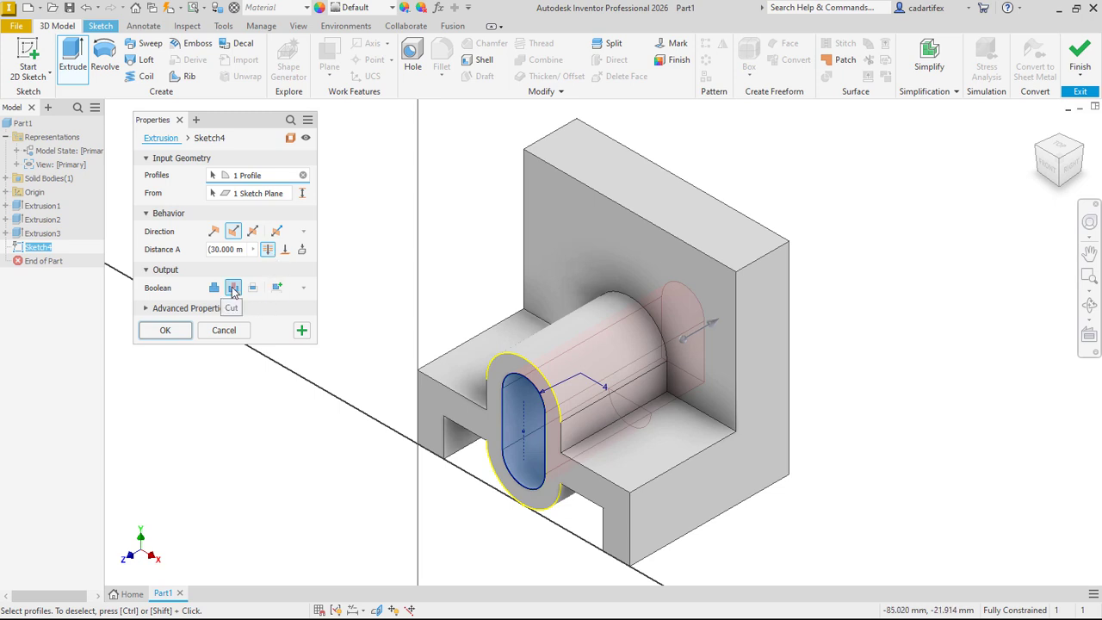
pyautogui.click(163, 328)
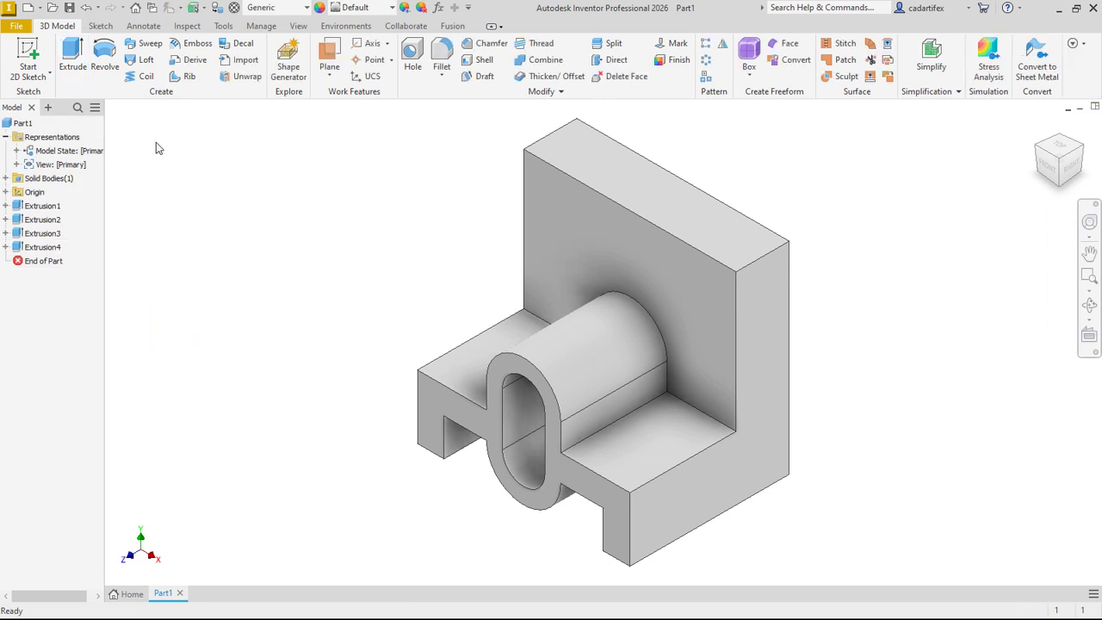
# Step: Start a 2D sketch on the upright's top face and project its rear edge into it
pyautogui.click(29, 53)
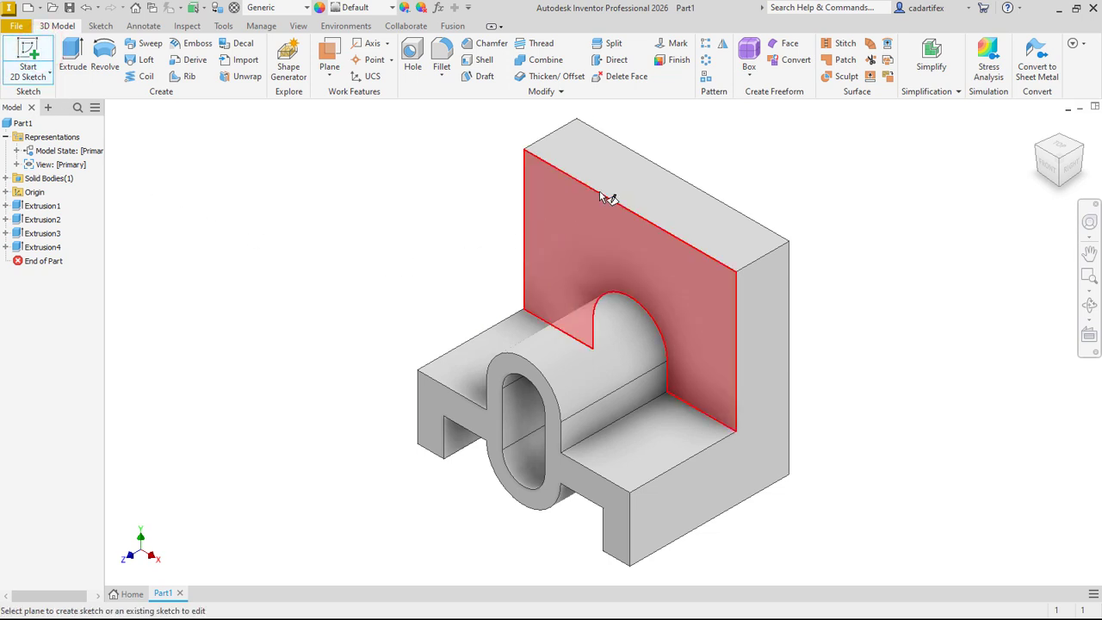
pyautogui.click(630, 185)
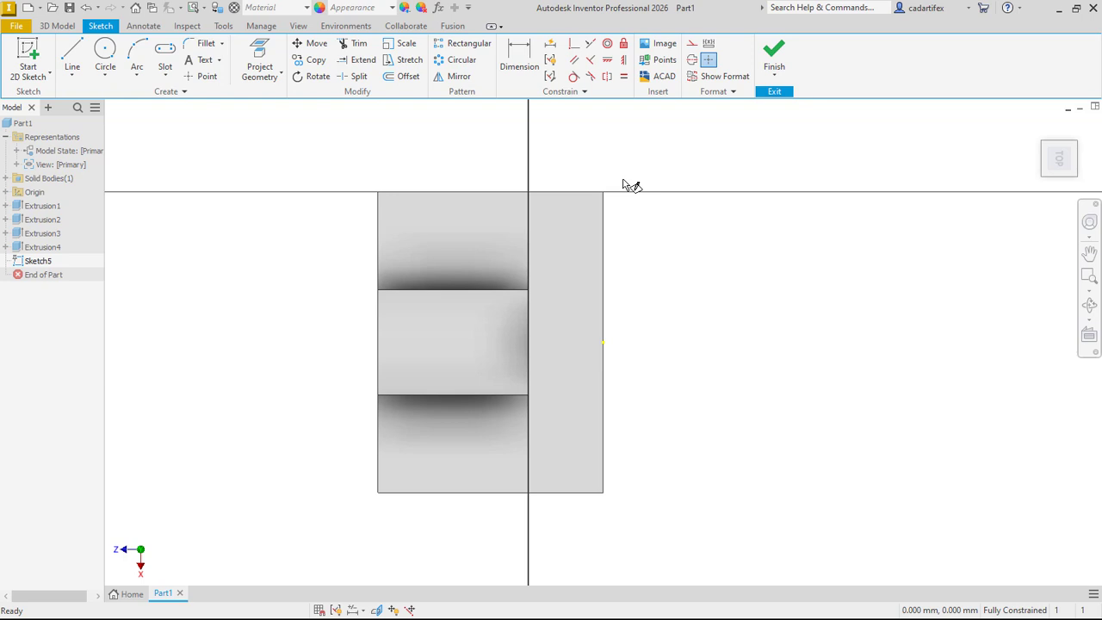
pyautogui.click(259, 57)
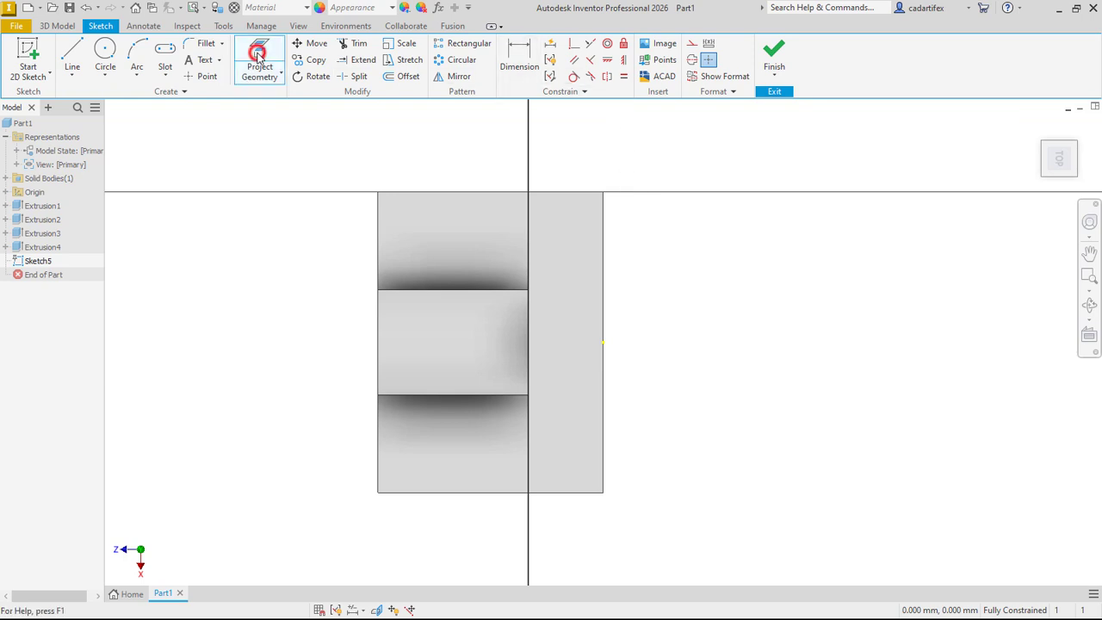
pyautogui.click(607, 285)
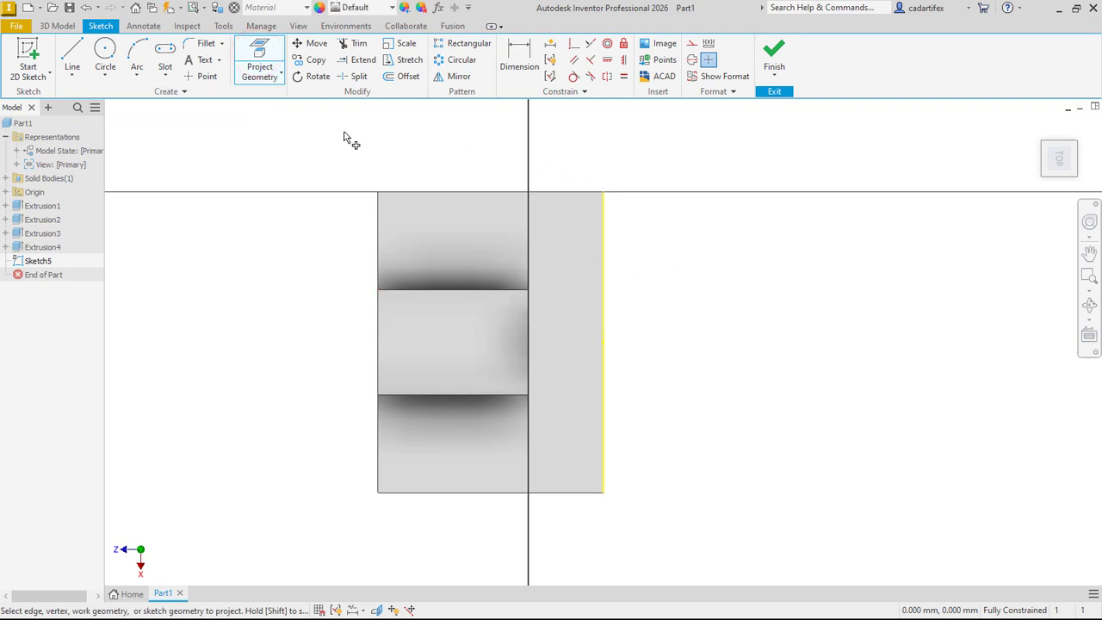
# Step: Draw a two-point center rectangle about 30 mm long on the upright's top face, with one corner on the projected rear edge
pyautogui.click(167, 71)
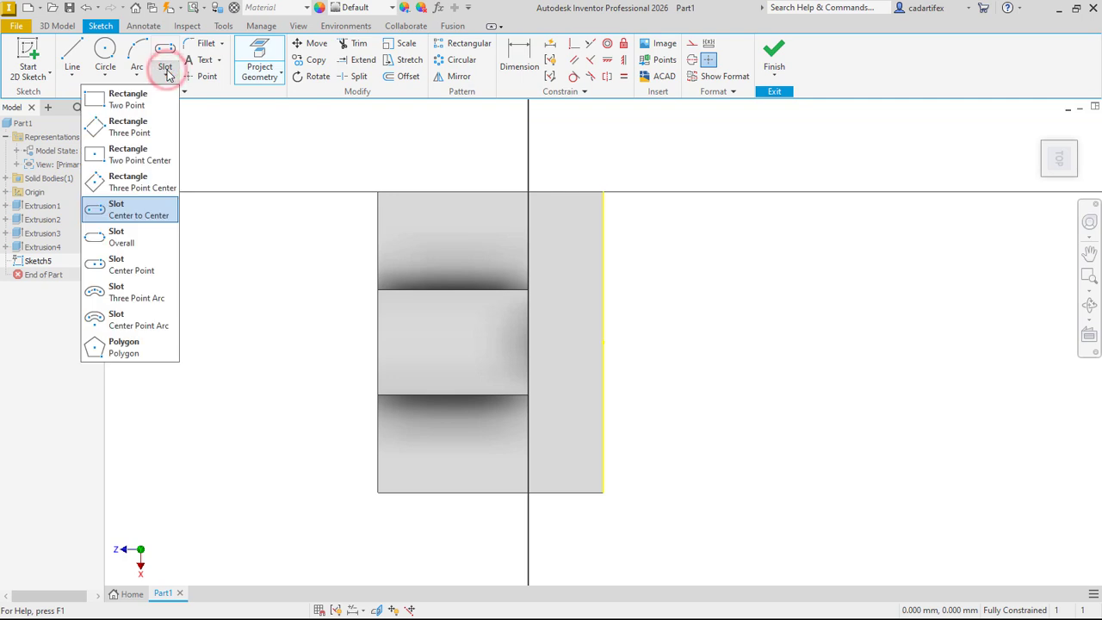
pyautogui.click(143, 153)
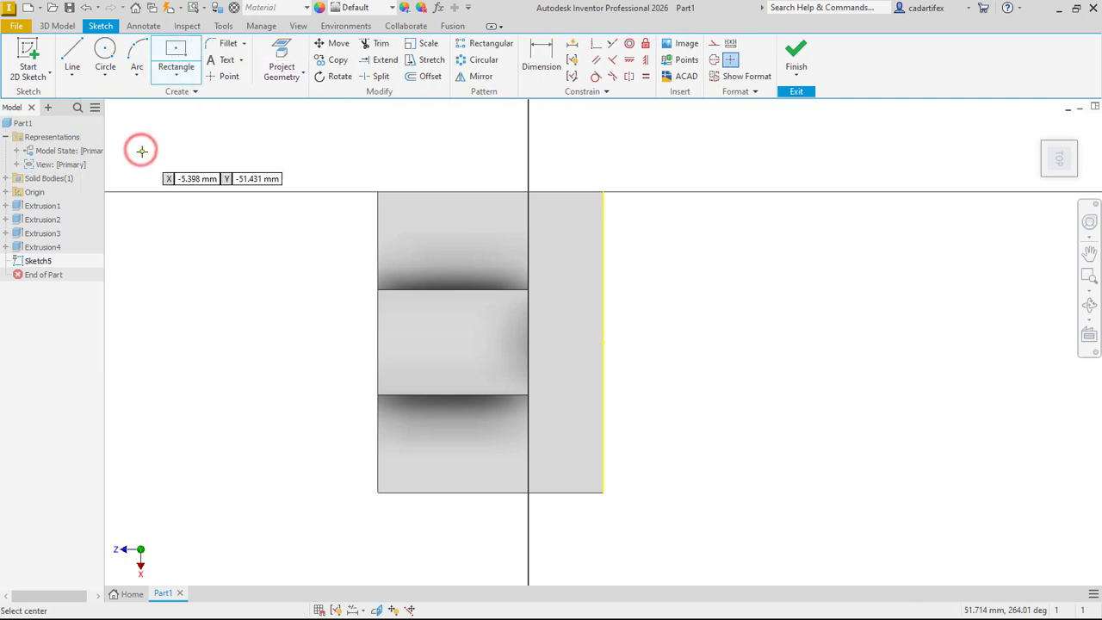
pyautogui.click(582, 343)
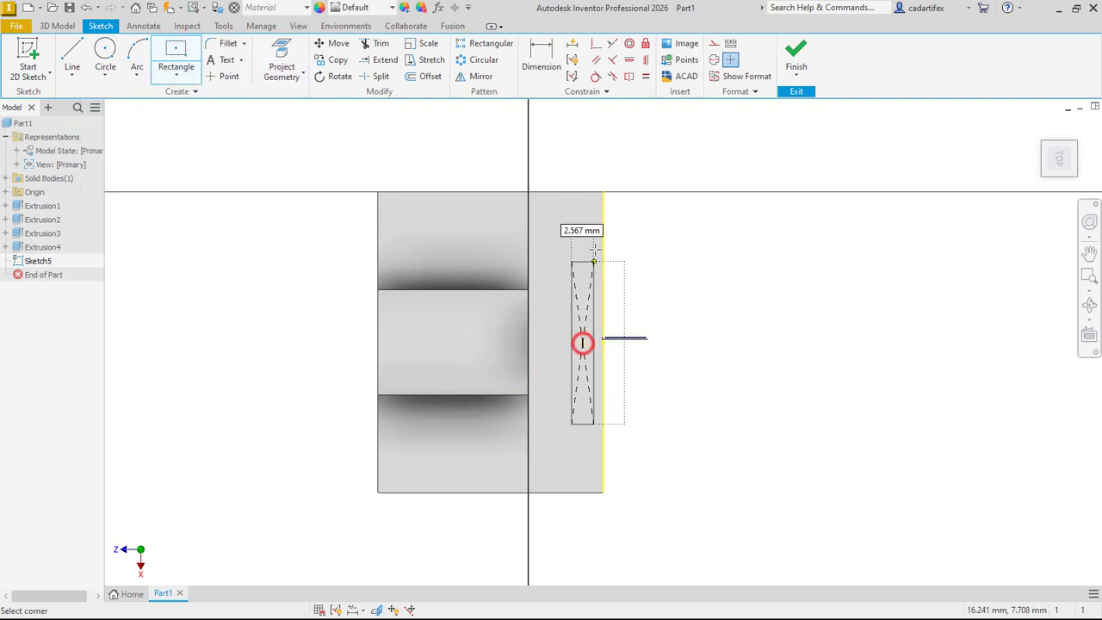
pyautogui.click(603, 230)
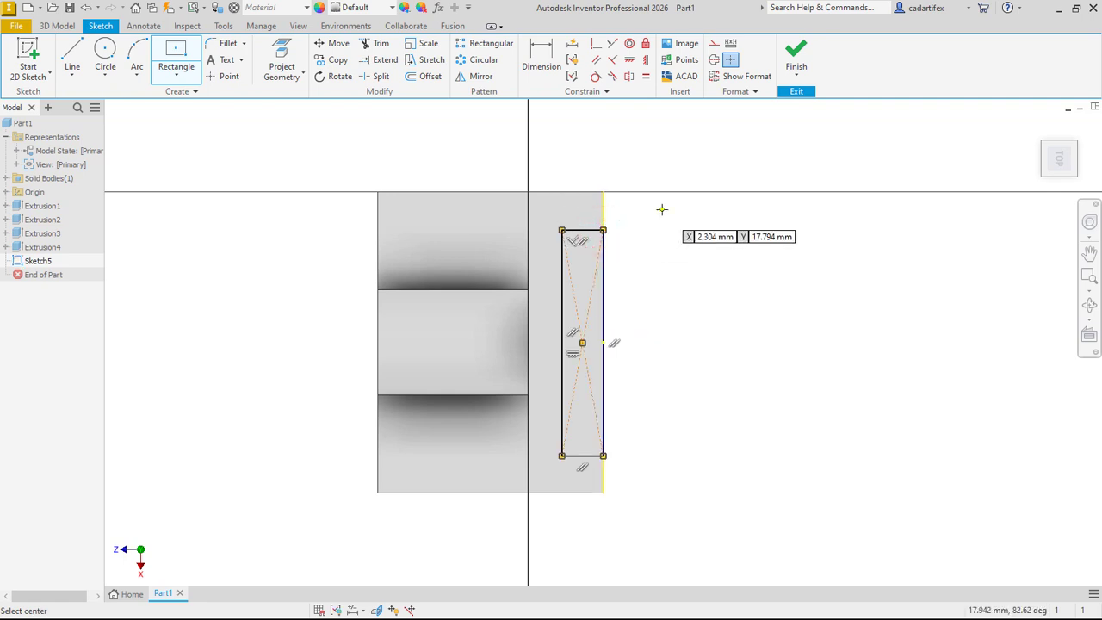
# Step: Align the rectangle's center with the projected rear edge's midpoint using a vertical constraint
pyautogui.click(646, 60)
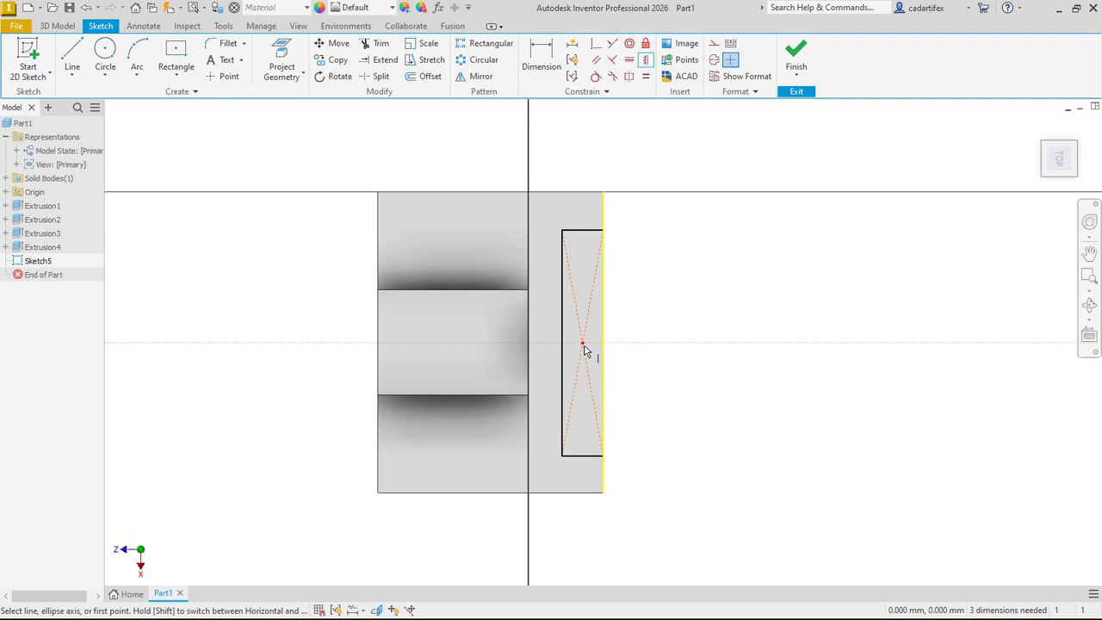
pyautogui.click(582, 344)
pyautogui.click(603, 342)
# Step: Dimension the rectangle on the upright's top face to 30 mm long and 5 mm wide
pyautogui.click(549, 57)
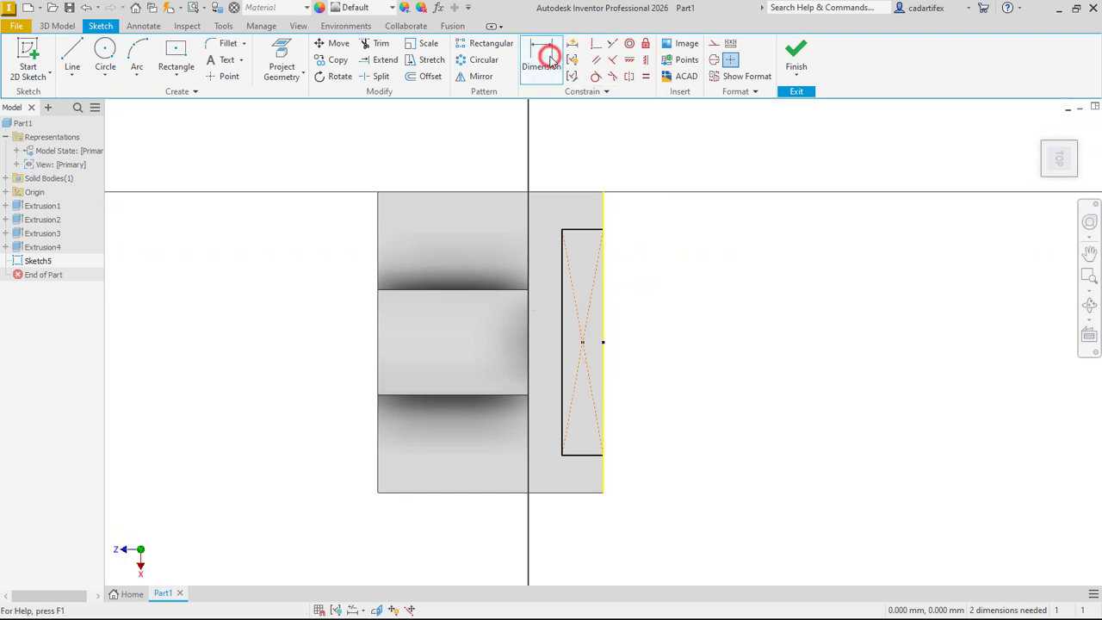
pyautogui.click(563, 286)
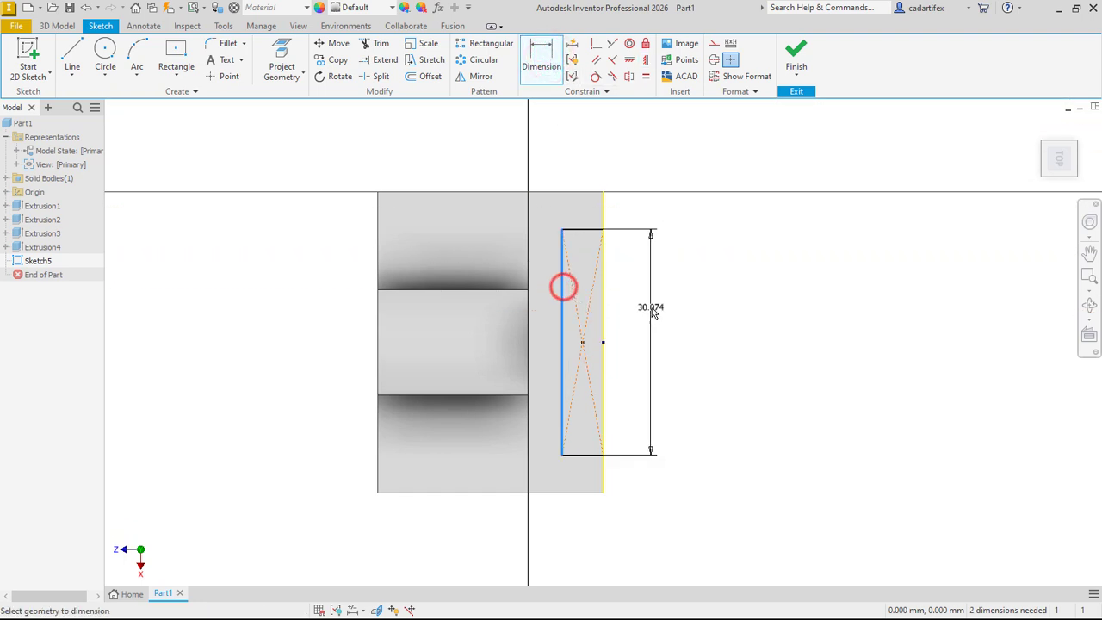
pyautogui.click(641, 353)
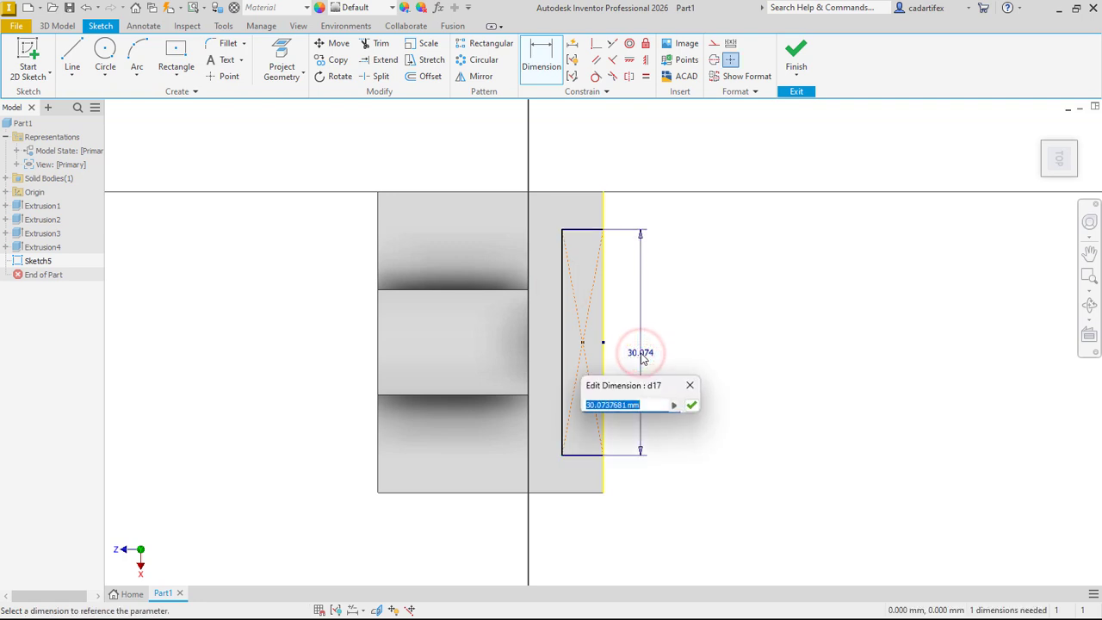
pyautogui.write('30')
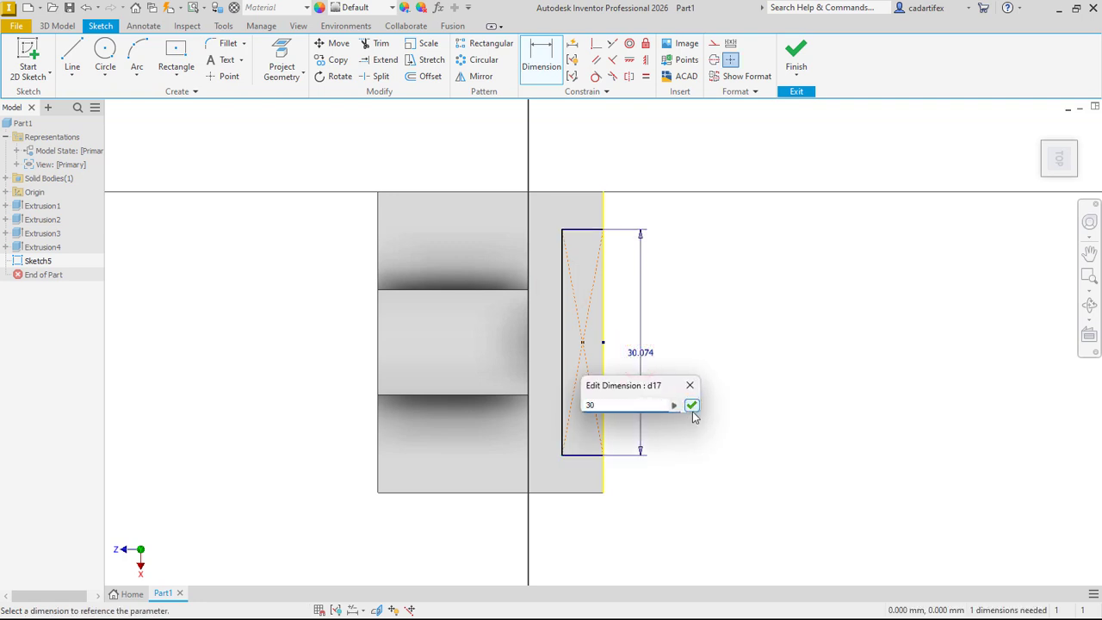
pyautogui.click(693, 406)
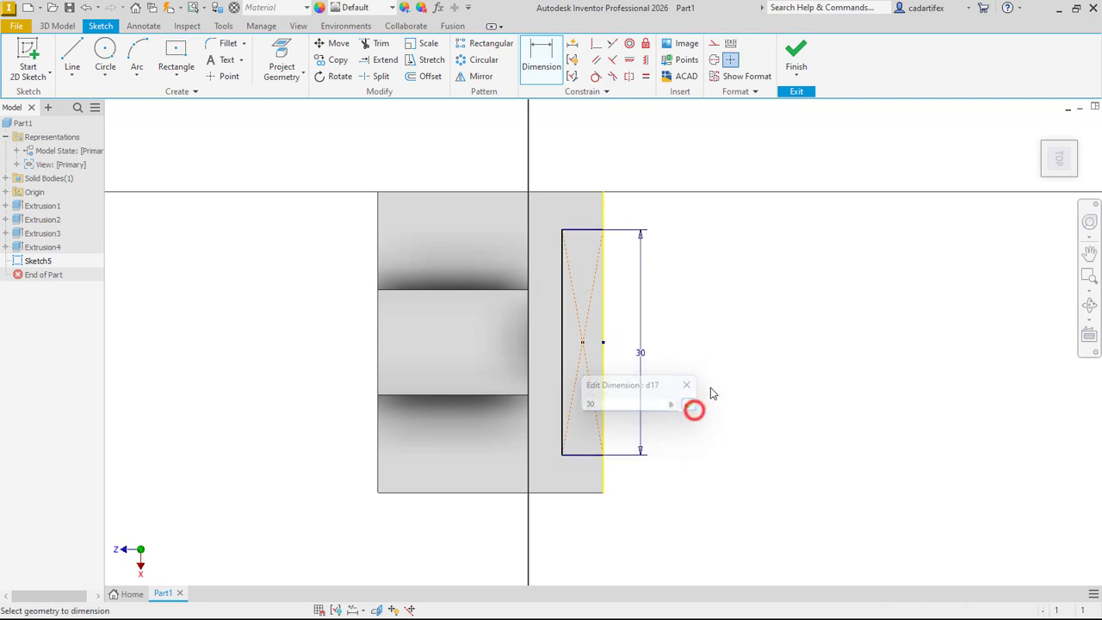
pyautogui.click(589, 229)
pyautogui.click(587, 180)
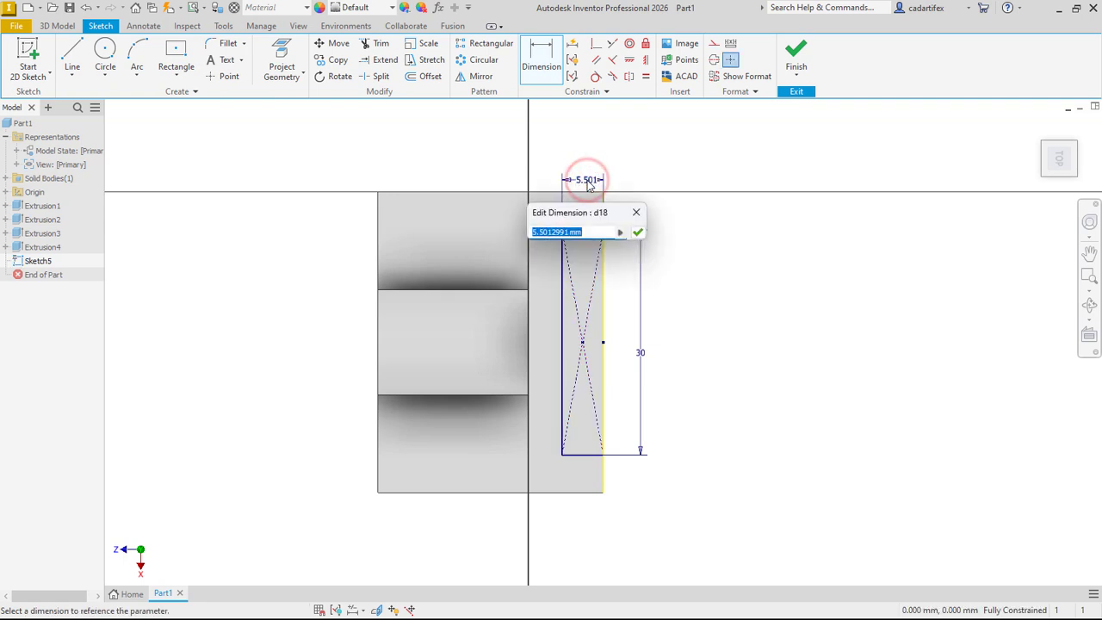
pyautogui.write('5')
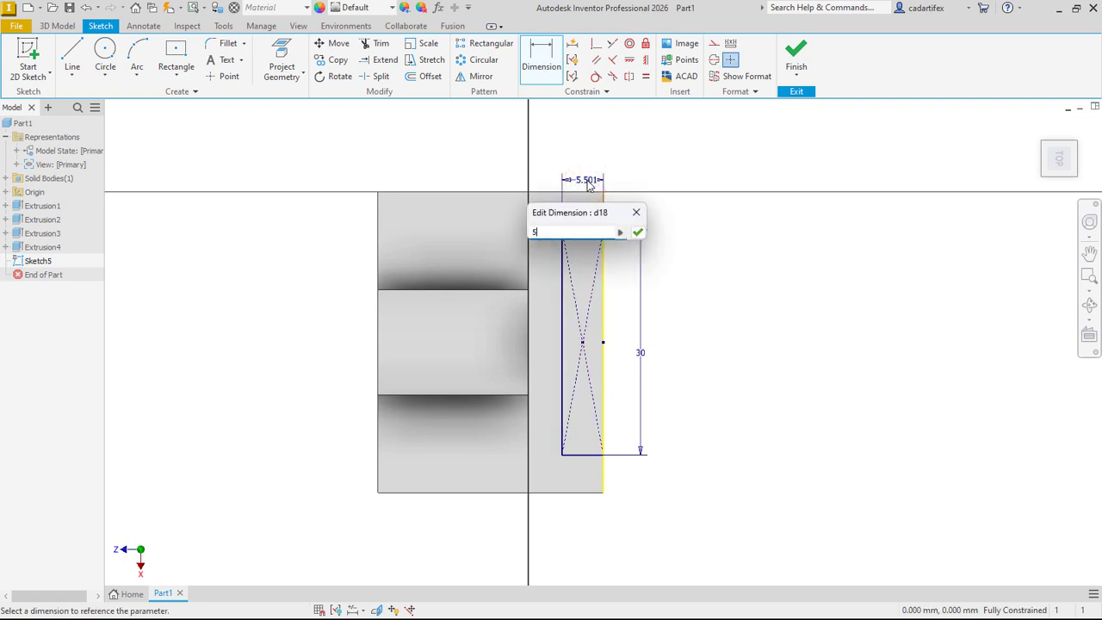
pyautogui.click(636, 232)
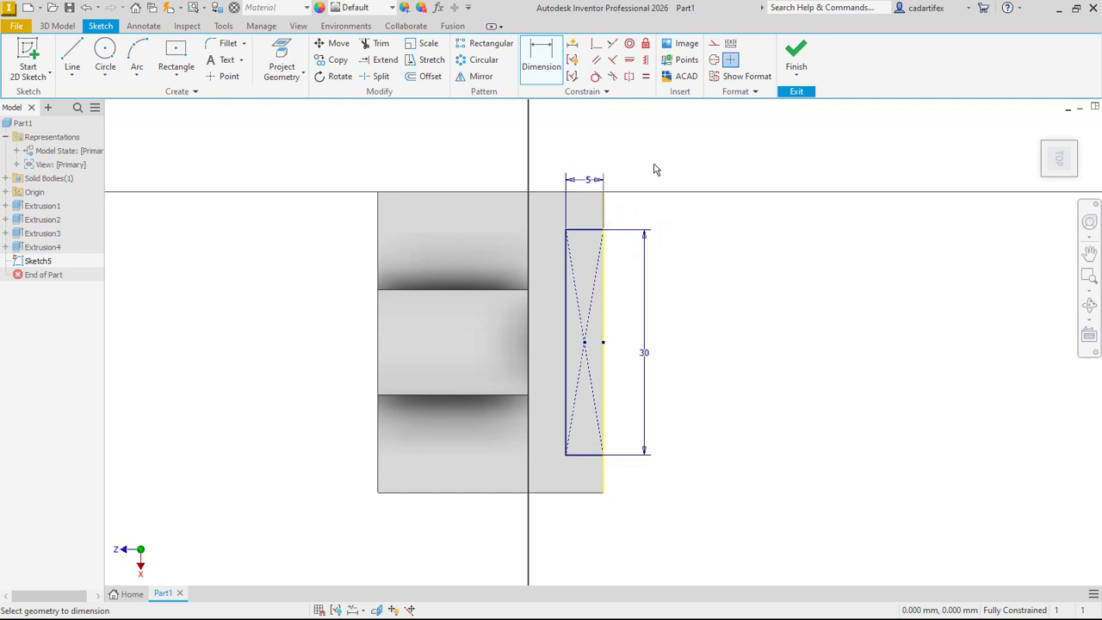
# Step: Extrude the rectangle downward as a through-all cut to form a recess in the upright's rear face
pyautogui.click(59, 26)
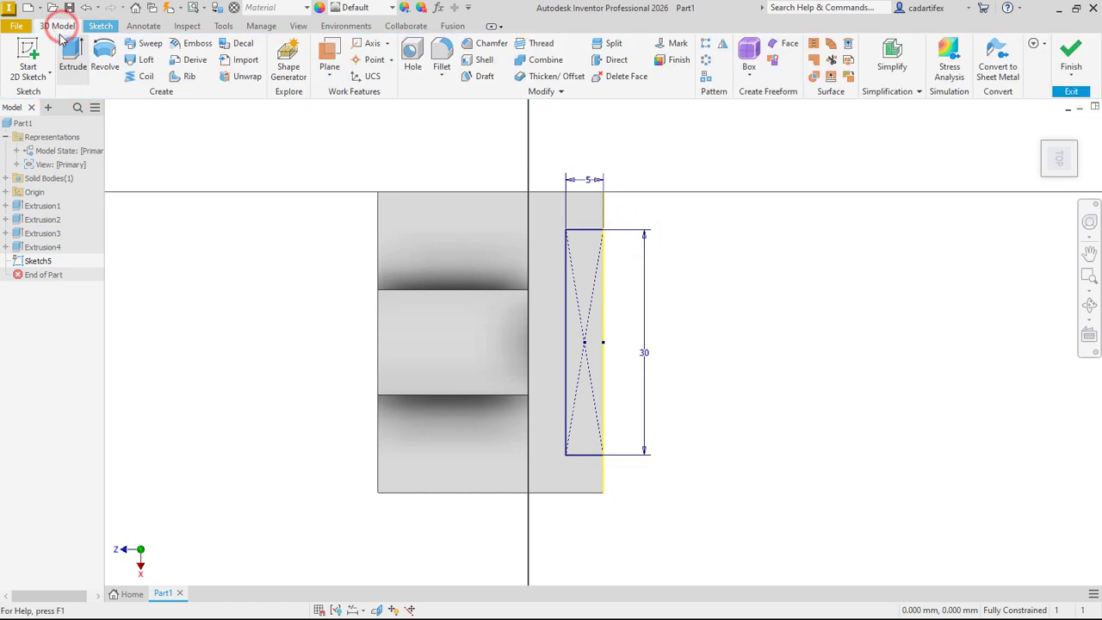
pyautogui.click(66, 50)
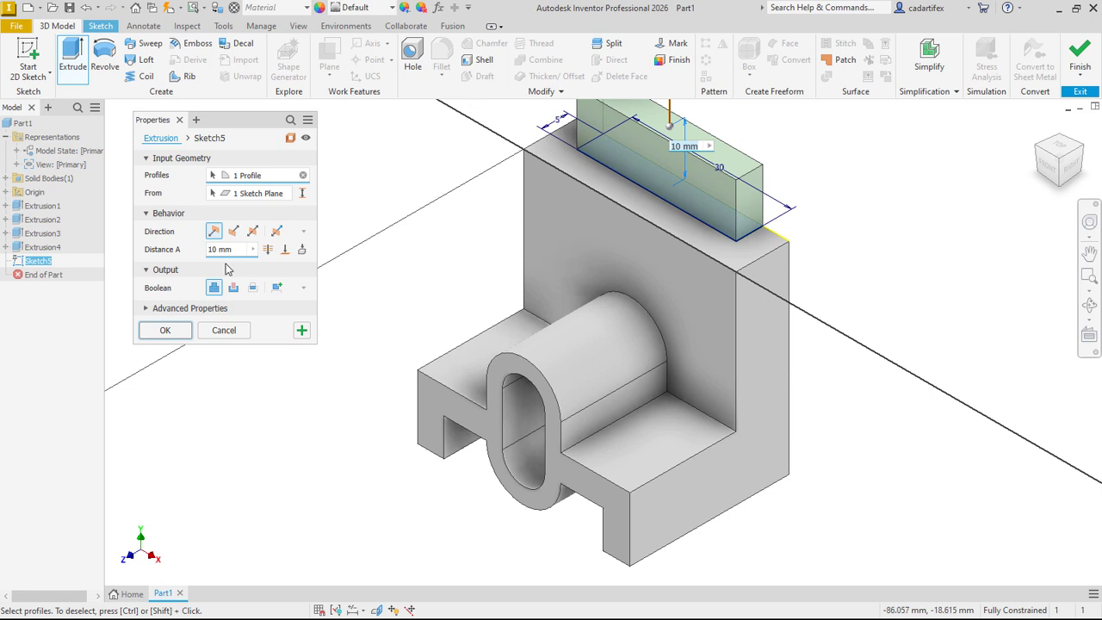
pyautogui.click(233, 230)
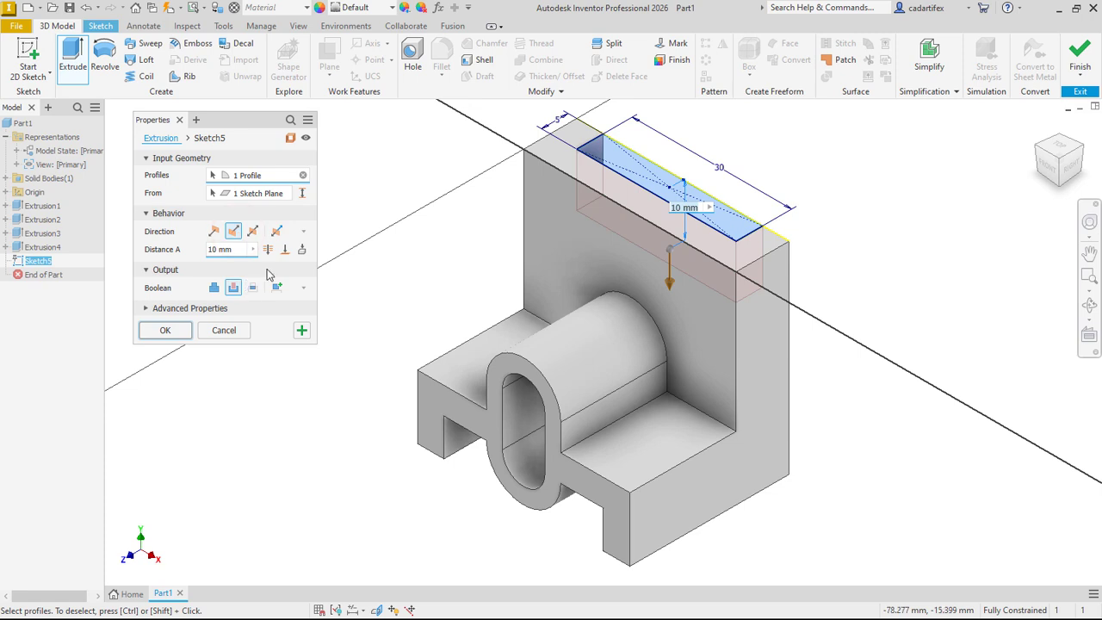
pyautogui.click(268, 249)
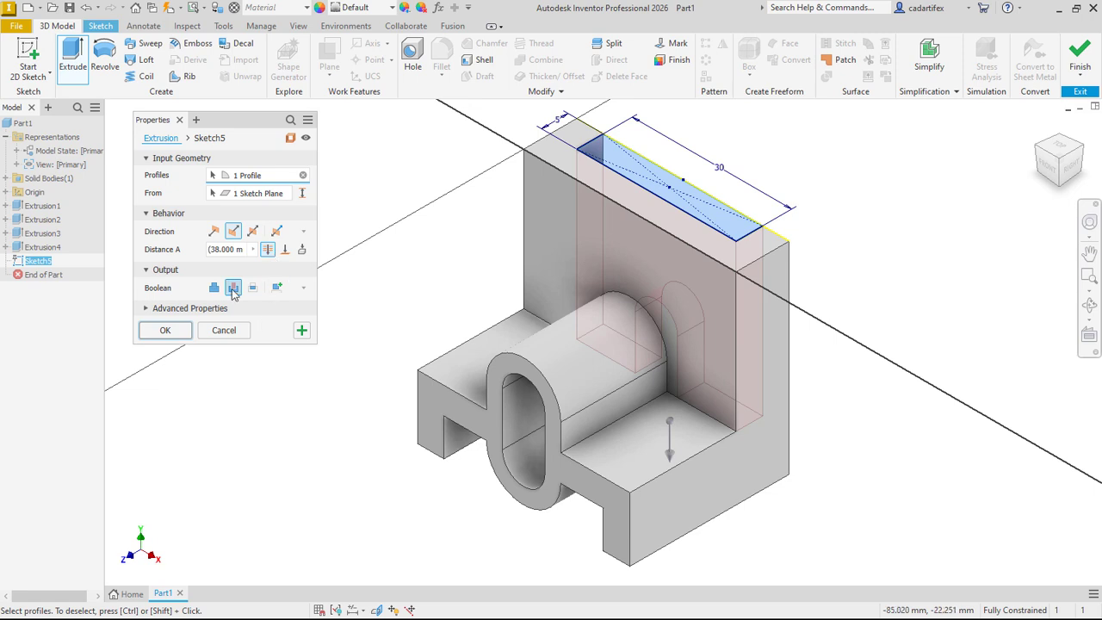
pyautogui.click(165, 331)
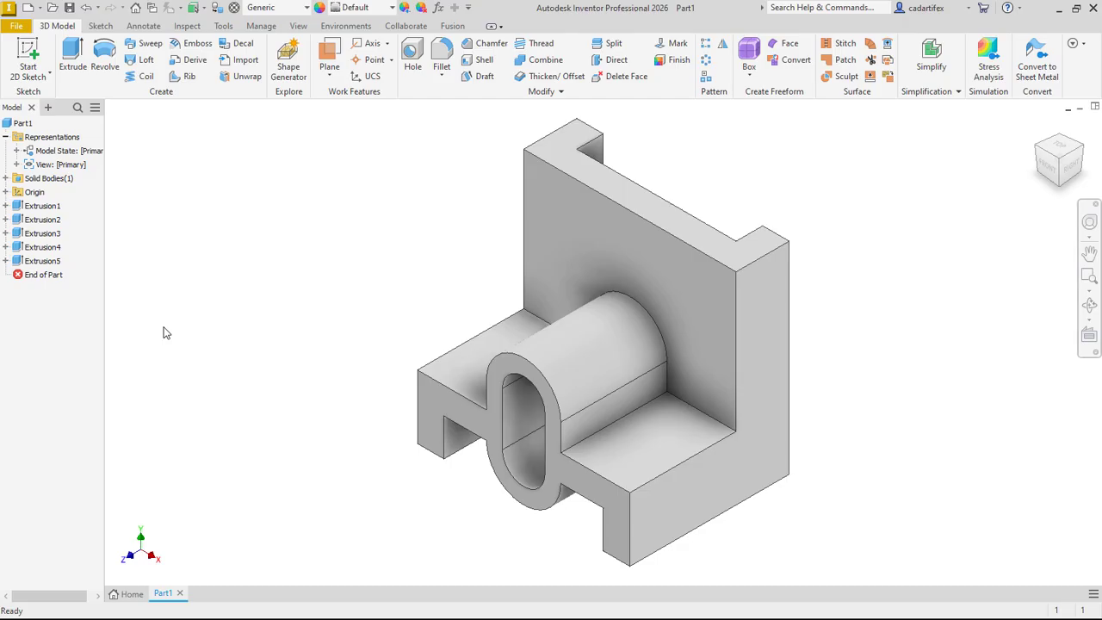
# Step: Start a sketch on the YZ plane and draw a line from the upright's top front corner to the boss's top edge, about 48° from the upright
pyautogui.click(43, 54)
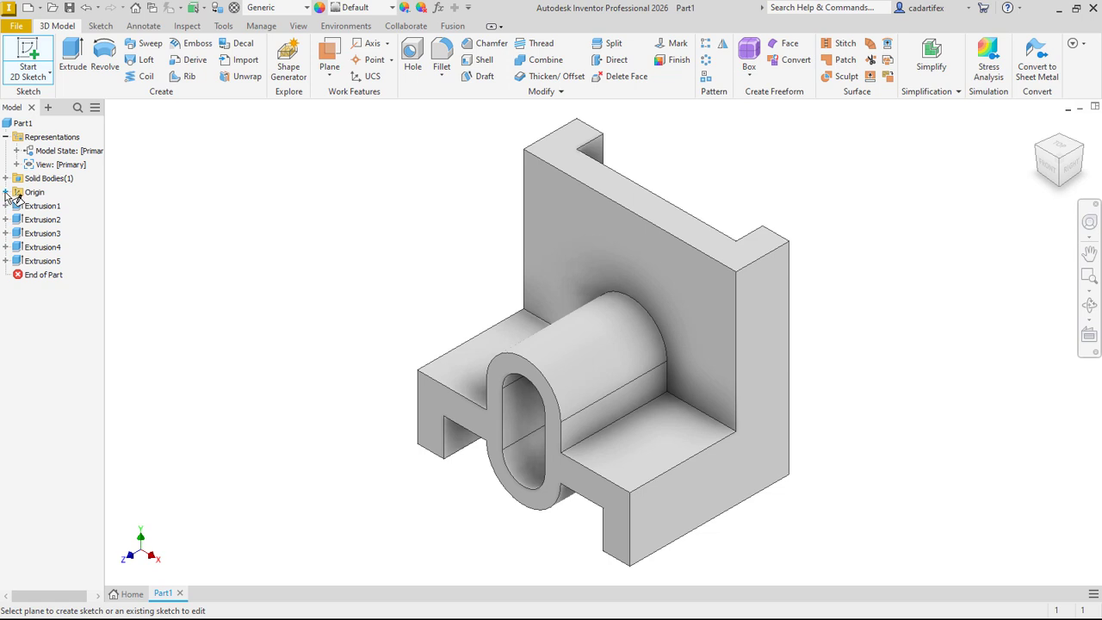
pyautogui.click(6, 192)
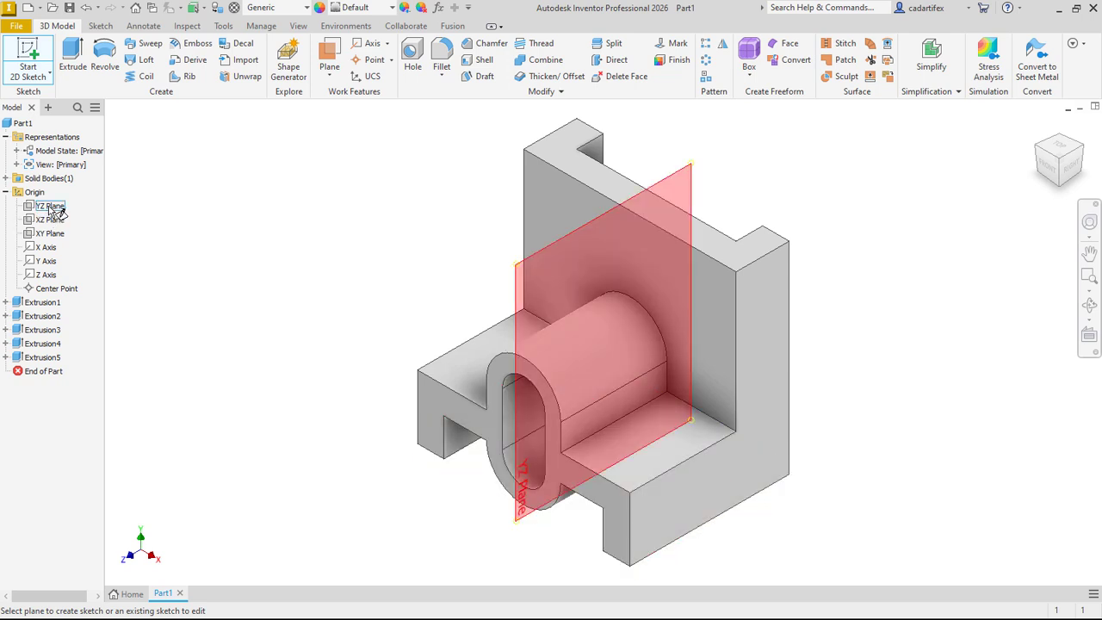
pyautogui.click(50, 207)
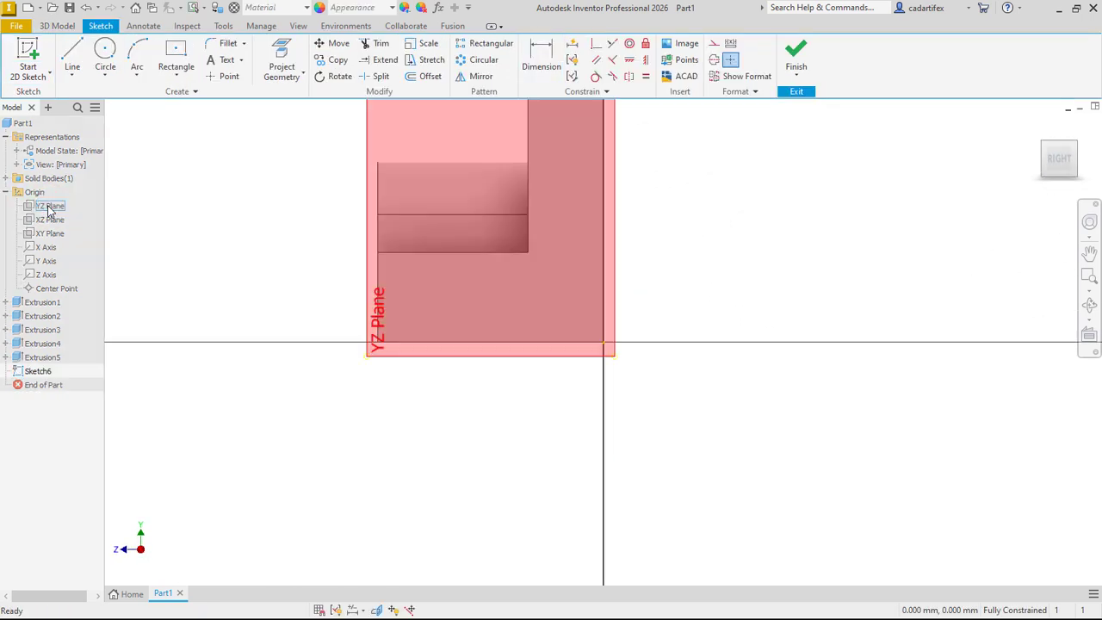
pyautogui.moveTo(394, 315); pyautogui.dragTo(379, 401, button='middle')
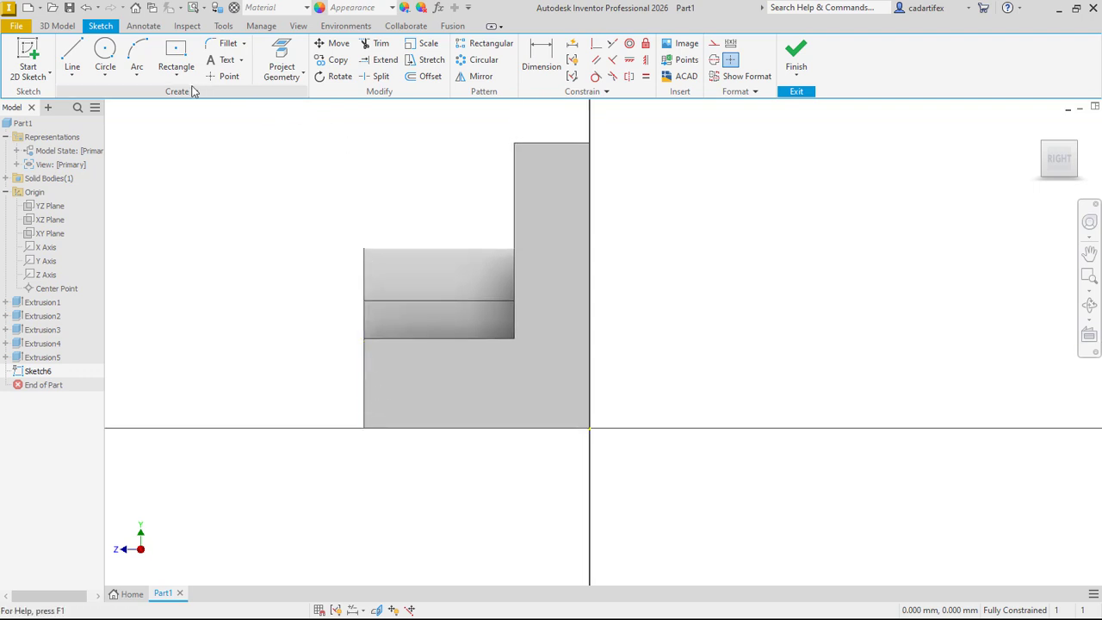
pyautogui.click(75, 55)
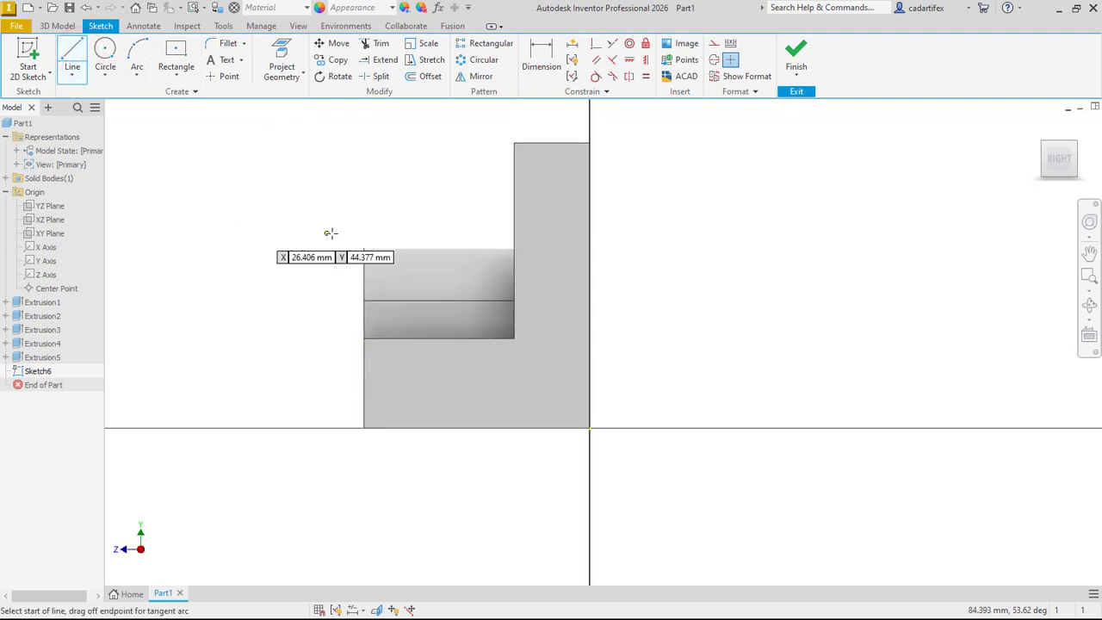
pyautogui.click(513, 145)
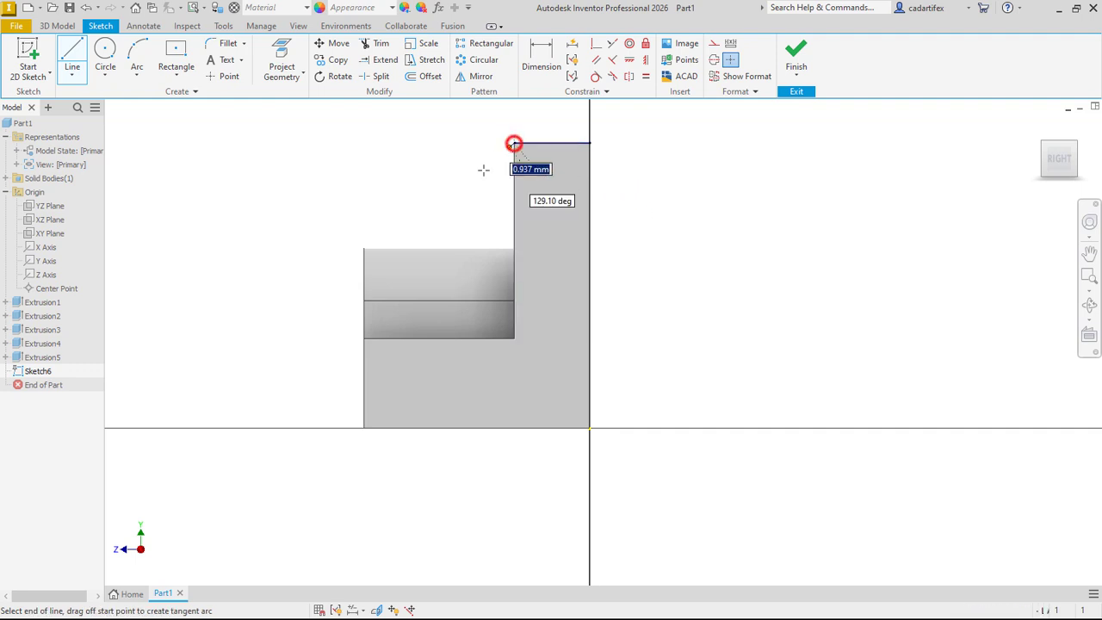
pyautogui.doubleClick(394, 247)
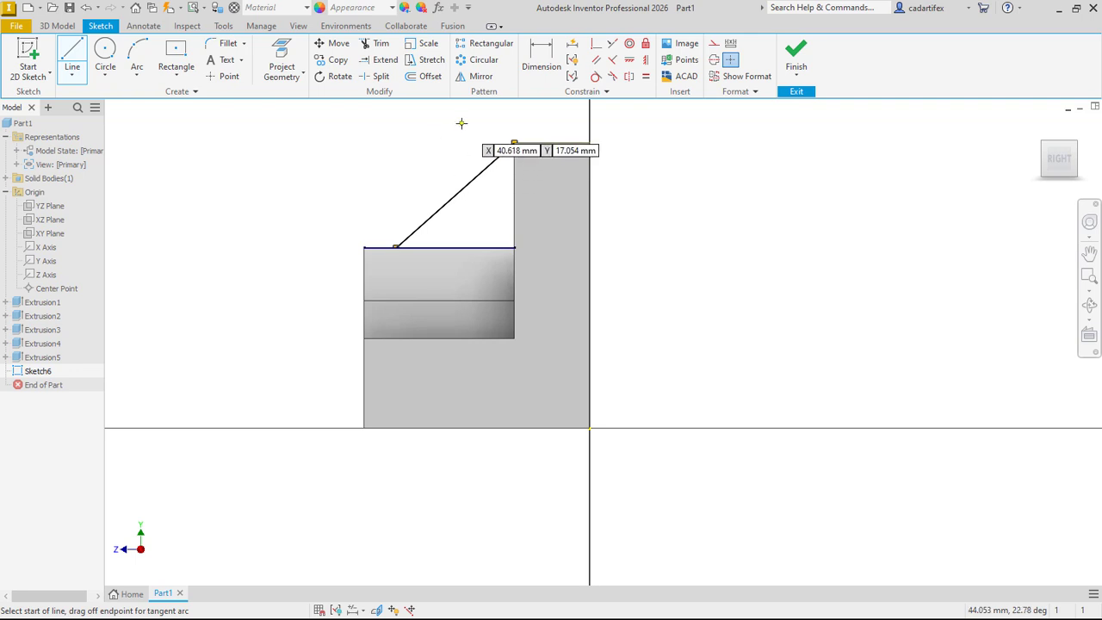
# Step: Set the angle between the sloped line and the upright's front face to 45°
pyautogui.click(539, 58)
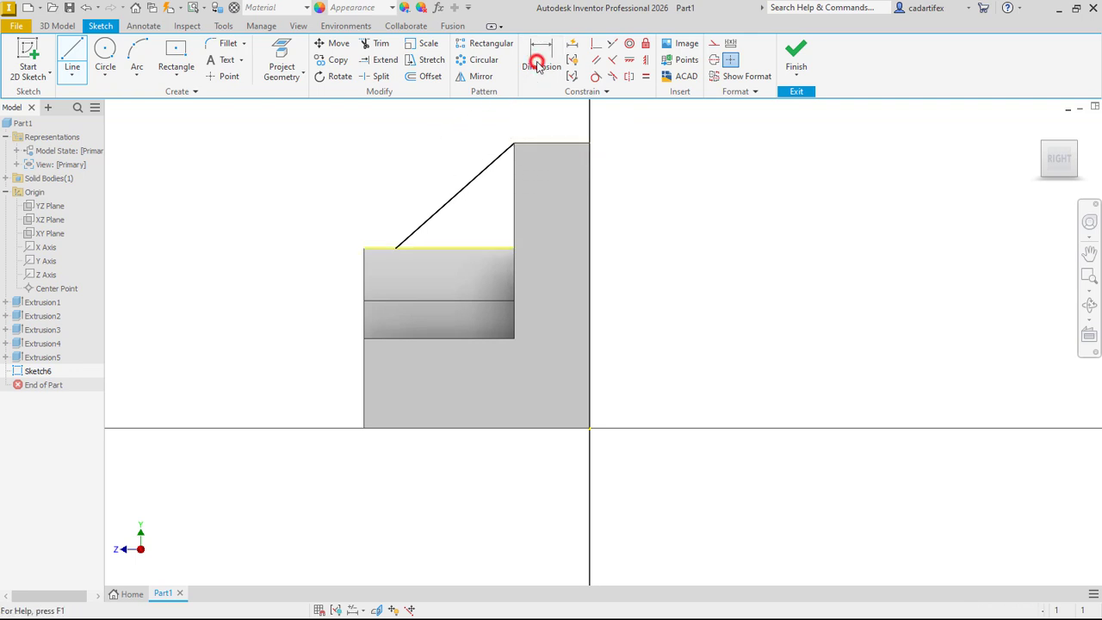
pyautogui.click(466, 188)
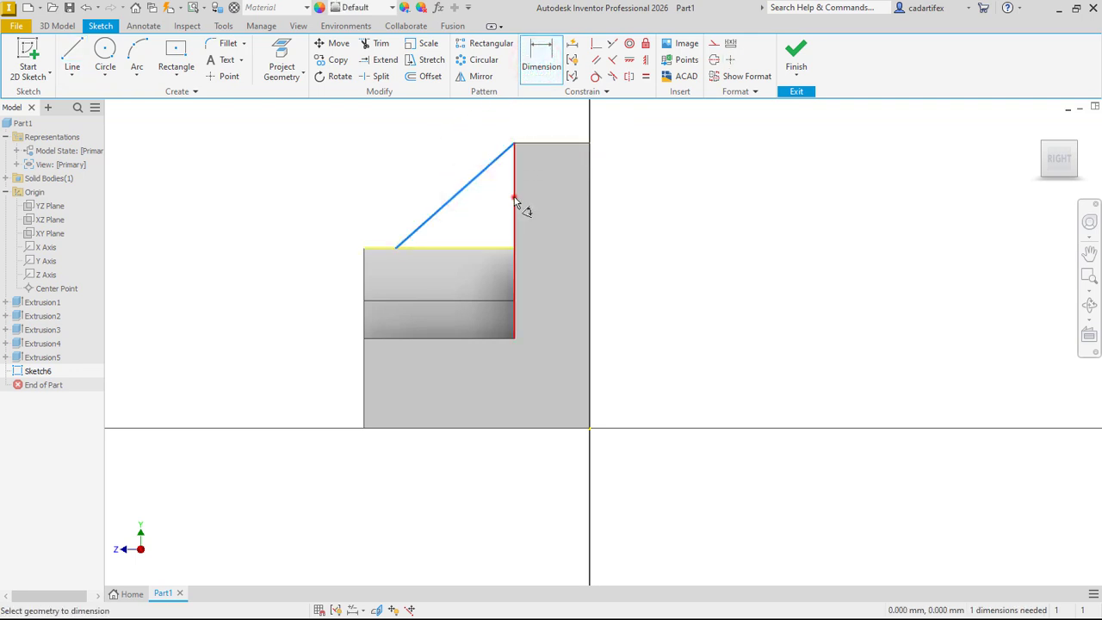
pyautogui.click(514, 198)
pyautogui.click(485, 214)
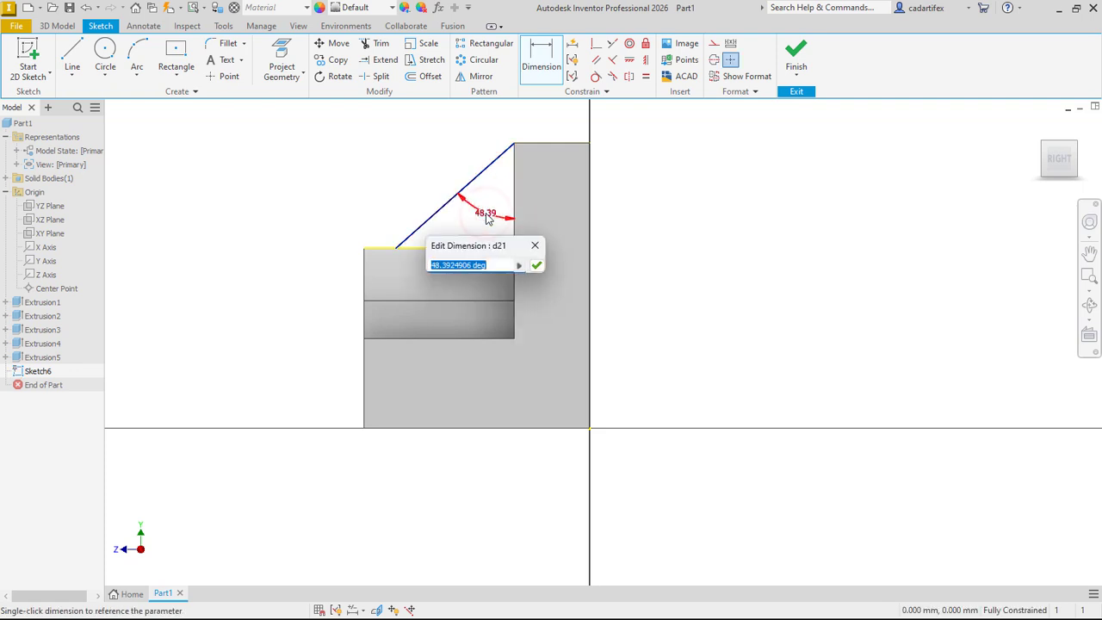
pyautogui.write('45')
pyautogui.click(537, 265)
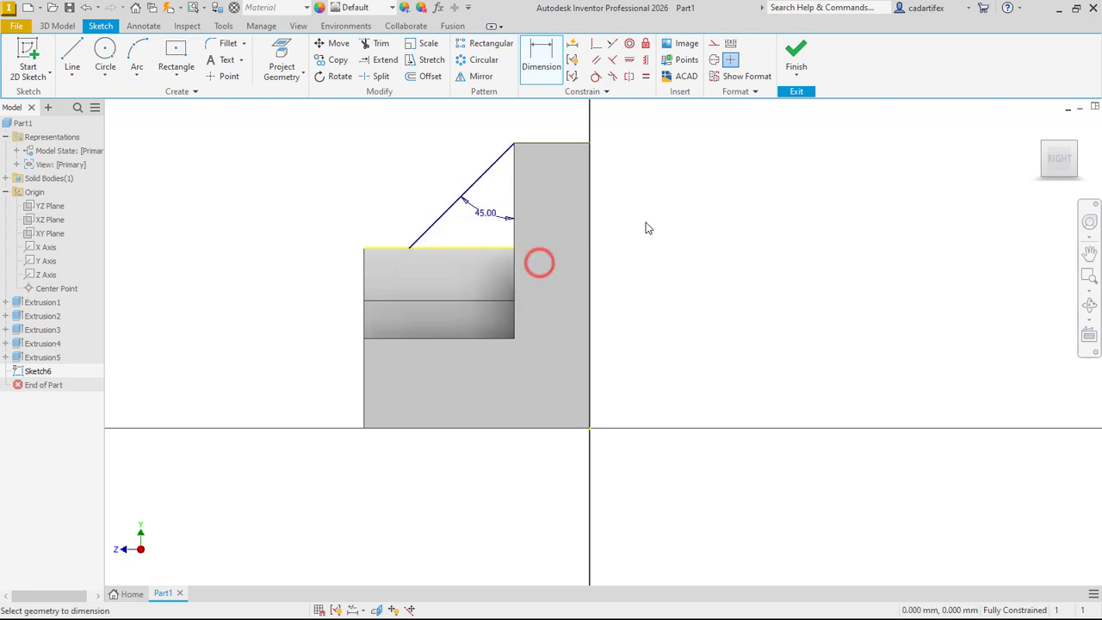
# Step: Add a driven vertical dimension for the sloped line's height beside the upright
pyautogui.click(487, 169)
pyautogui.click(346, 194)
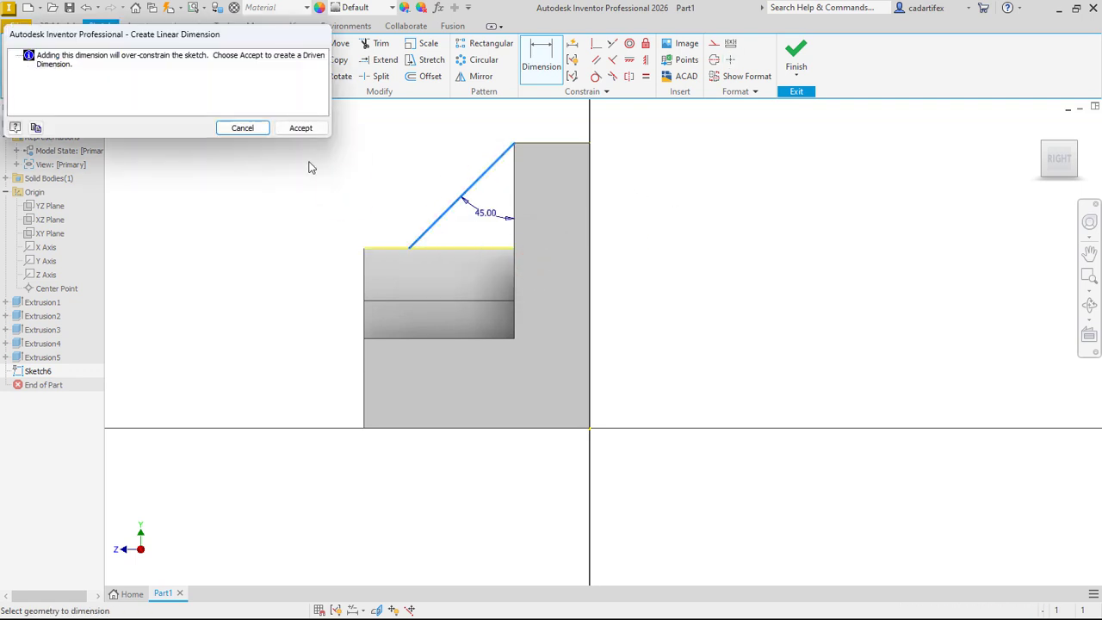
pyautogui.click(303, 133)
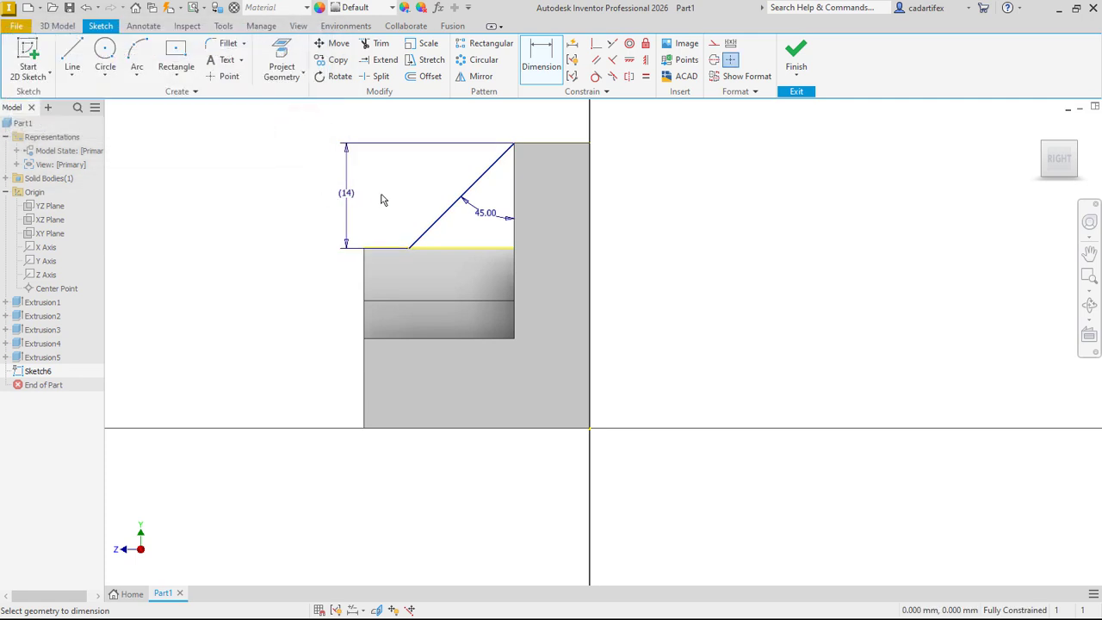
# Step: Create a rib parallel to the sketch plane from the sloped line, 5 mm thick and symmetric, joining the upright to the boss
pyautogui.click(63, 27)
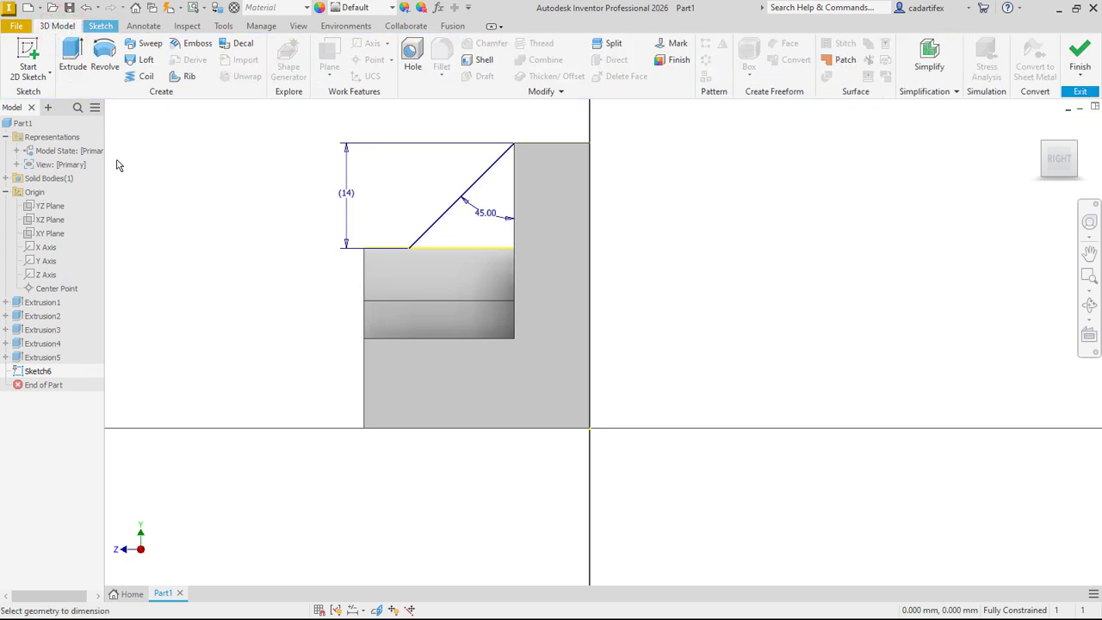
pyautogui.click(188, 77)
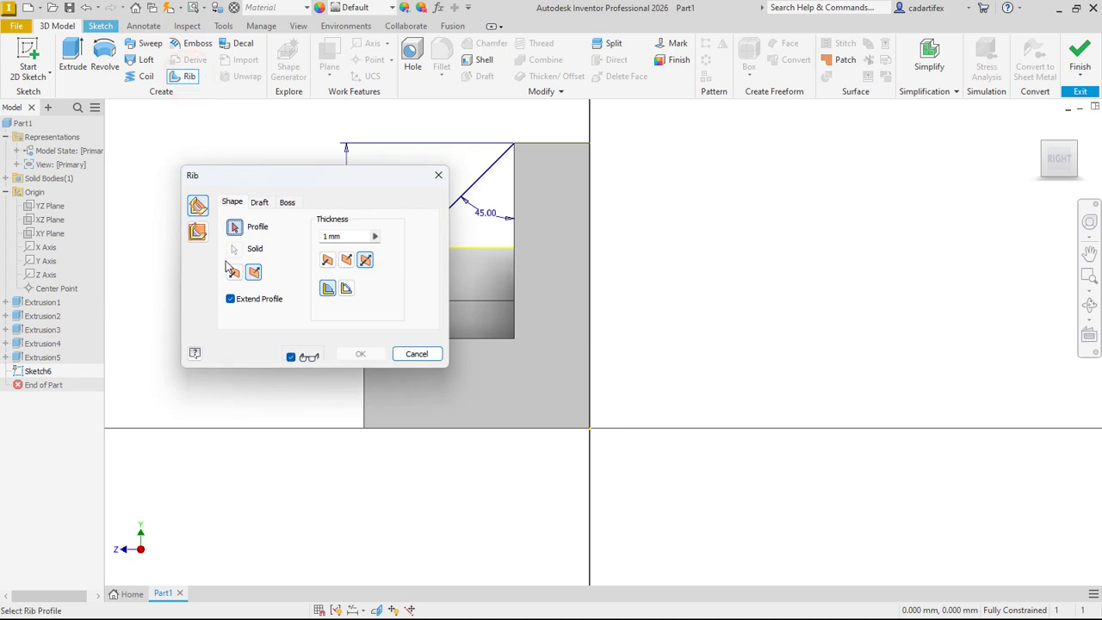
pyautogui.moveTo(297, 180); pyautogui.dragTo(177, 166)
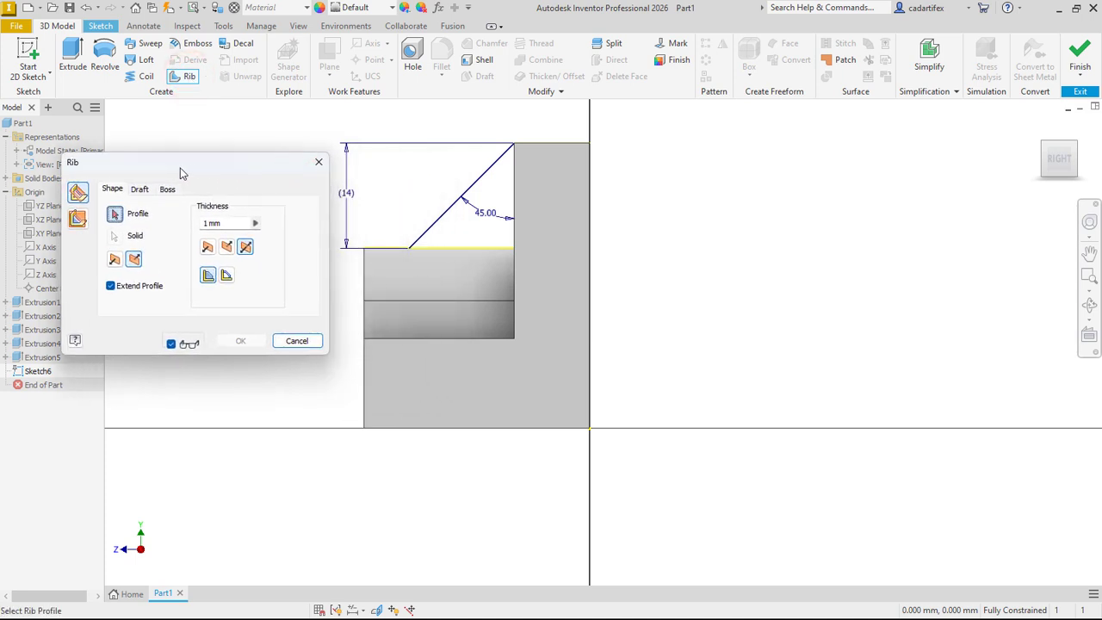
pyautogui.click(78, 220)
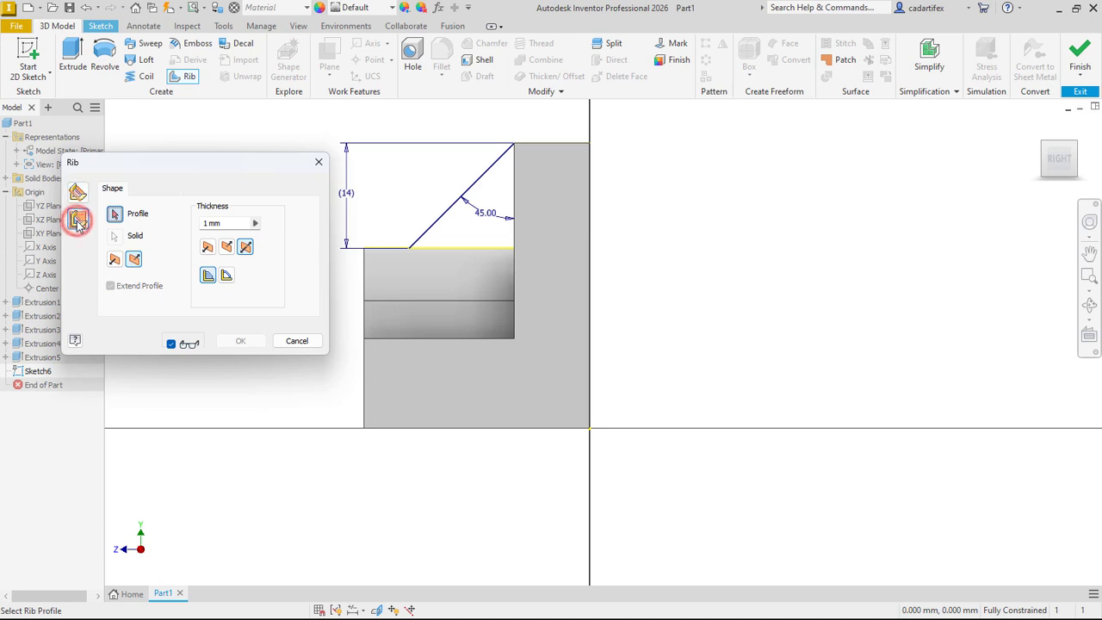
pyautogui.click(442, 219)
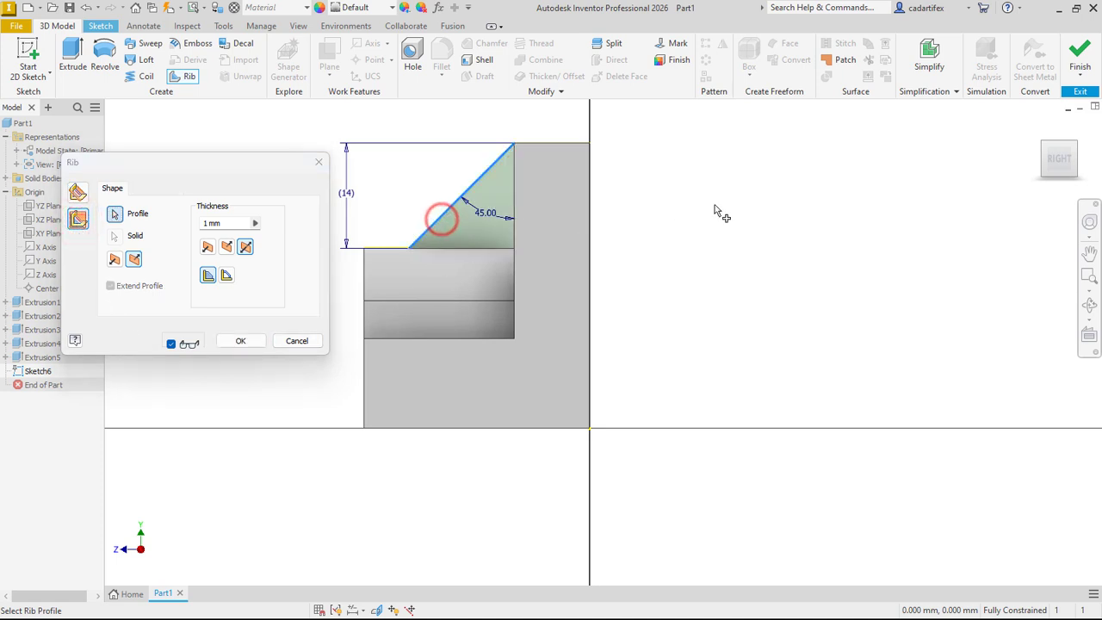
pyautogui.click(1036, 138)
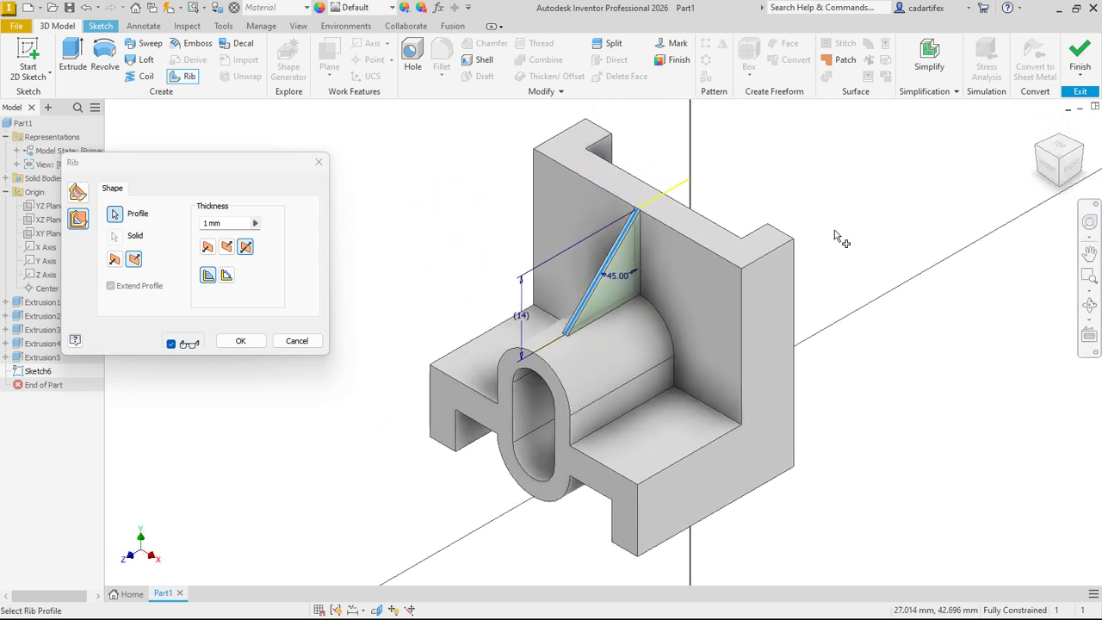
pyautogui.click(228, 223)
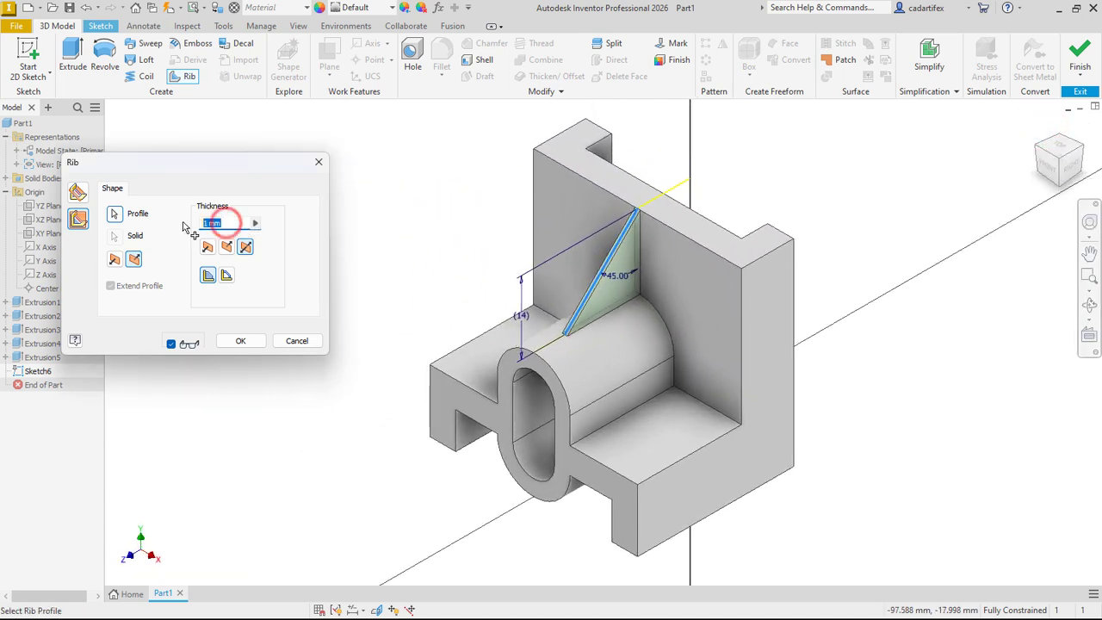
pyautogui.write('5')
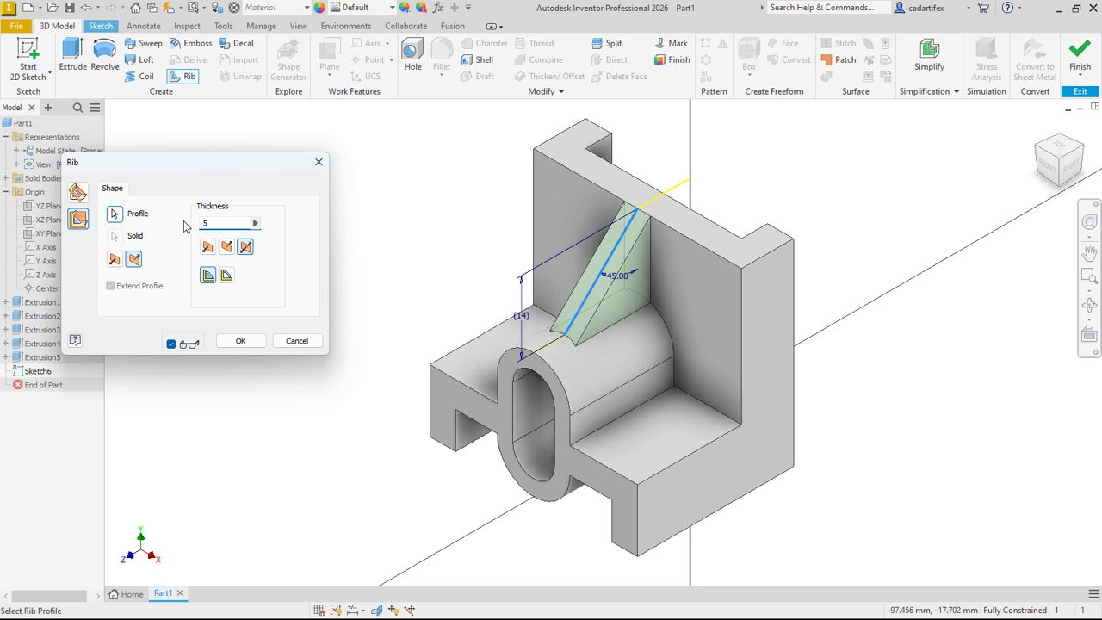
pyautogui.click(241, 341)
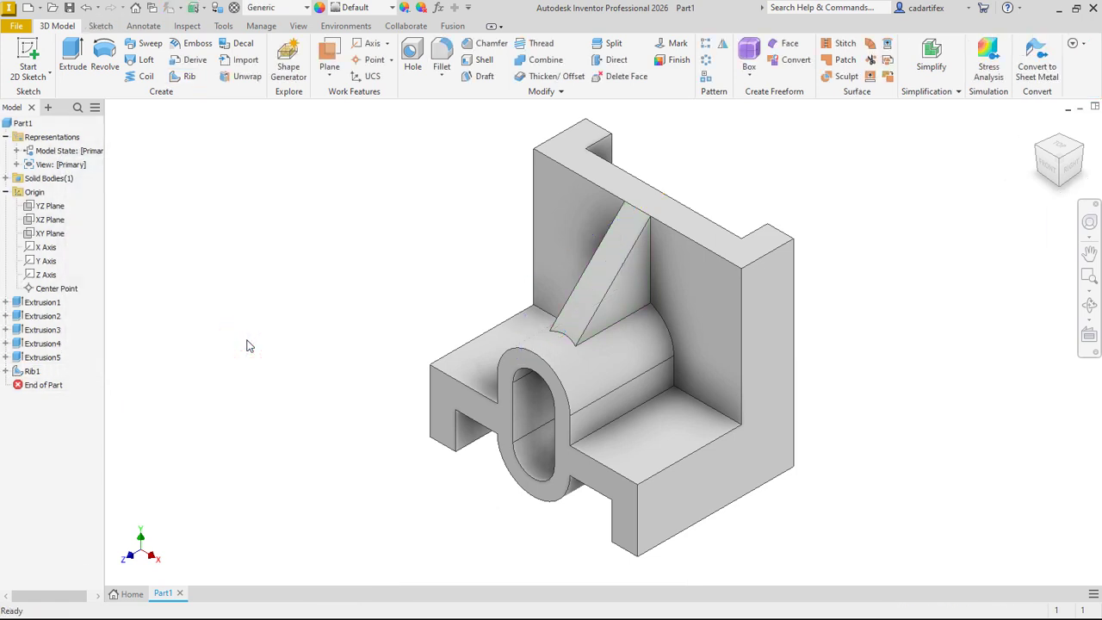
# Step: Assign the Steel, Alloy material from the Metal category of the Inventor Material Library to the part
pyautogui.click(227, 26)
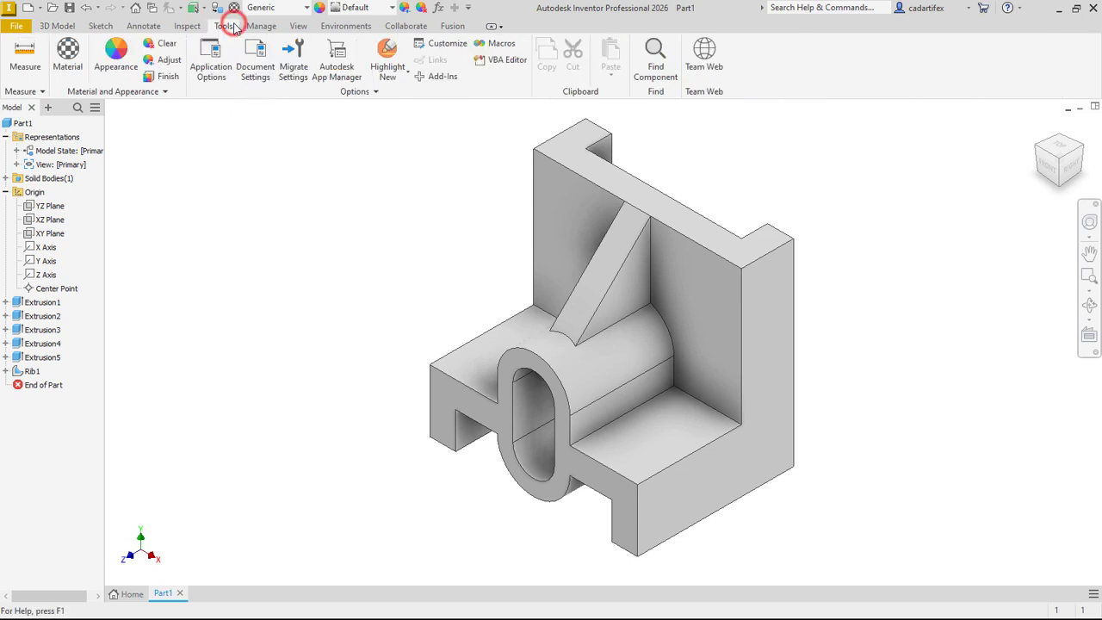
pyautogui.click(71, 57)
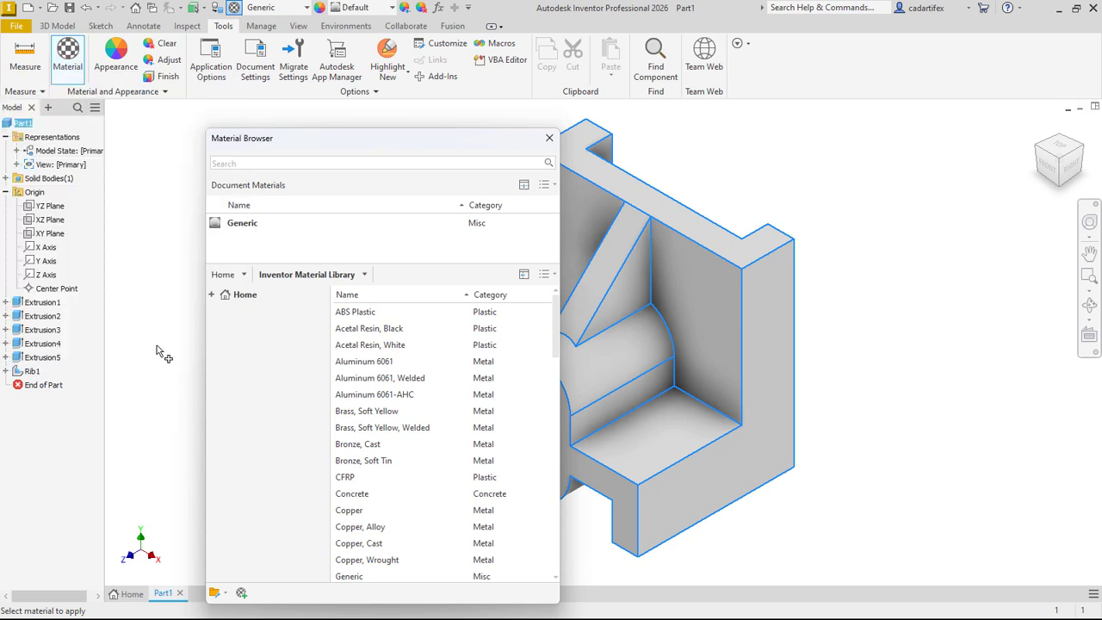
pyautogui.click(365, 276)
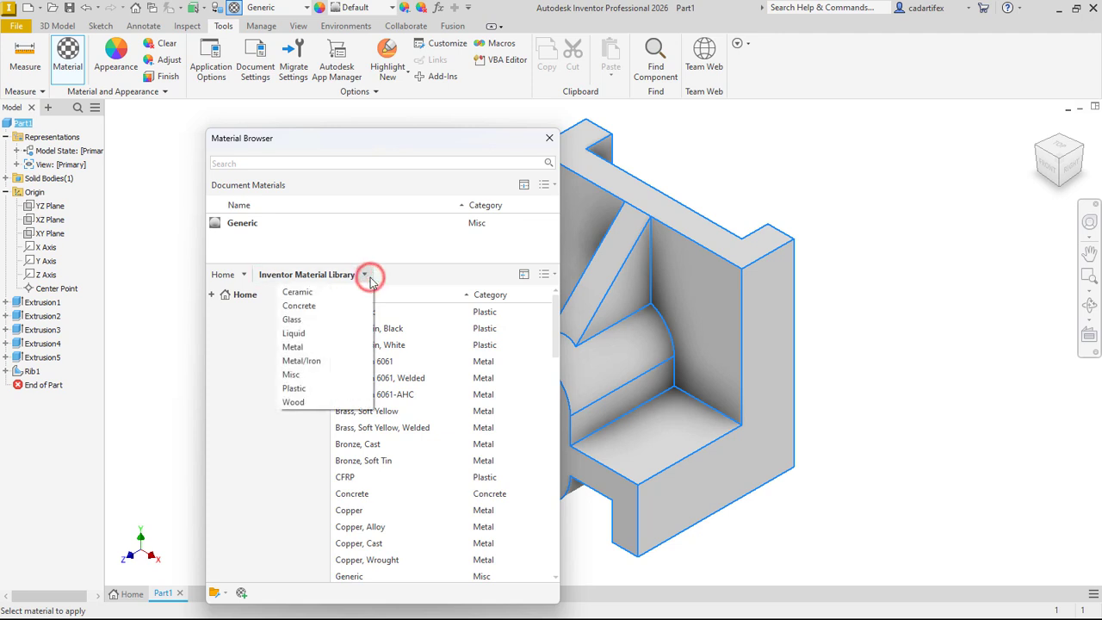
pyautogui.click(331, 348)
pyautogui.scroll(-5, 371, 357)
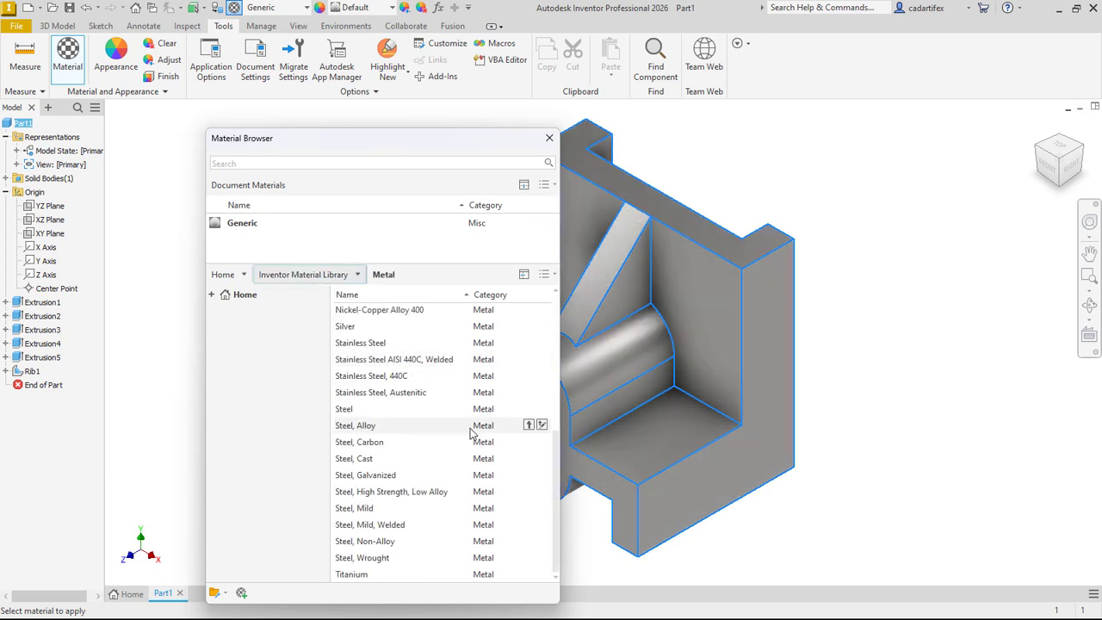
pyautogui.click(528, 425)
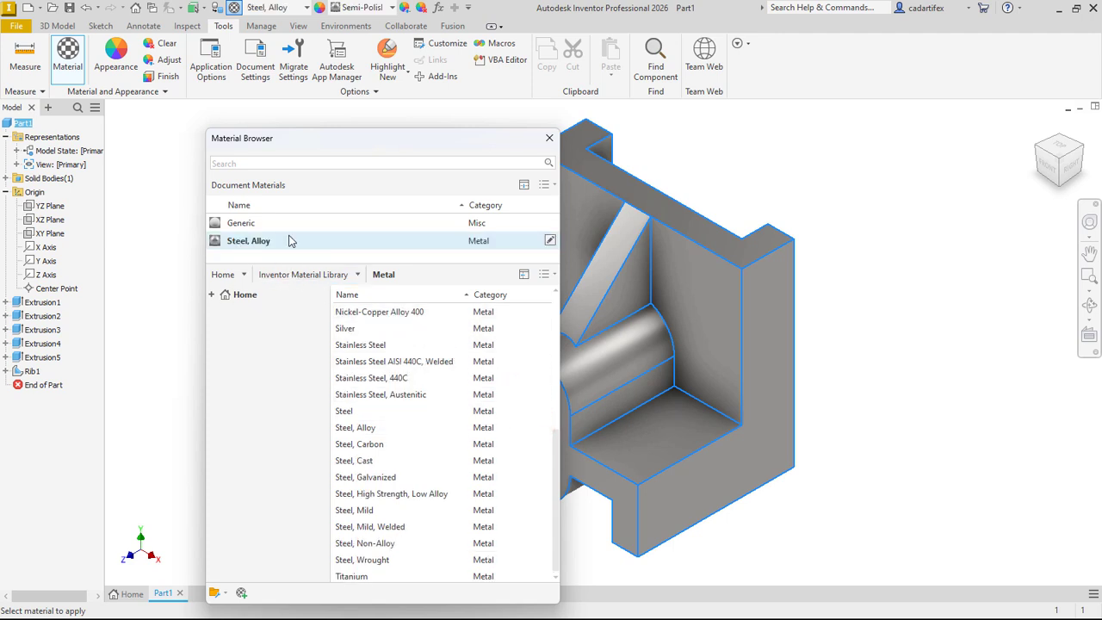
pyautogui.click(550, 138)
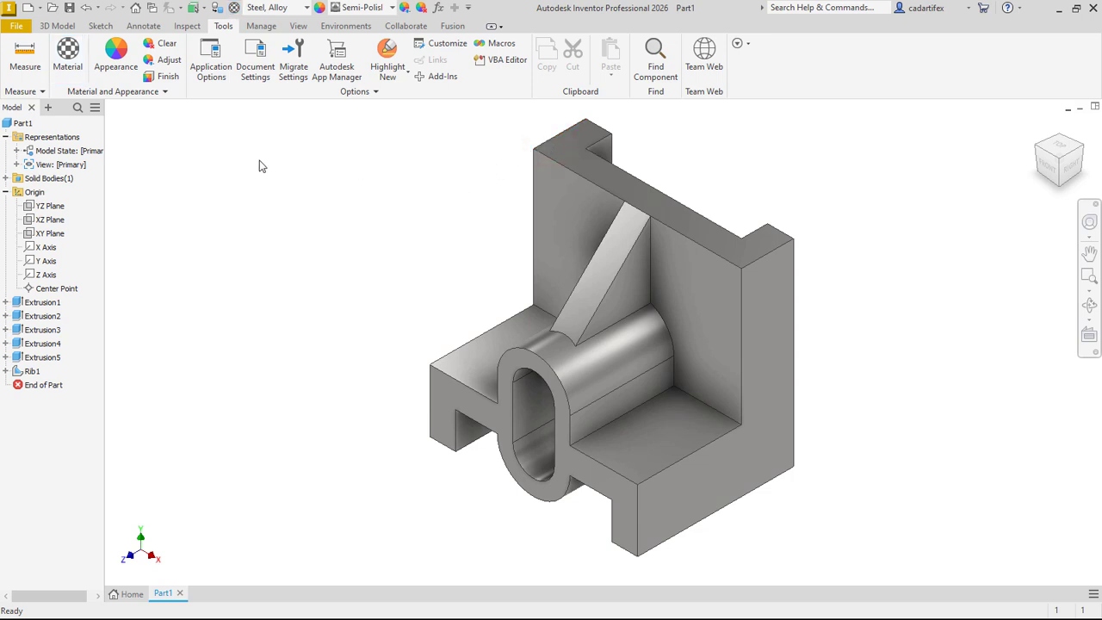
# Step: Calculate the part's physical properties in iProperties and check its mass, area, volume and centre of gravity
pyautogui.click(20, 123)
pyautogui.rightClick(23, 124)
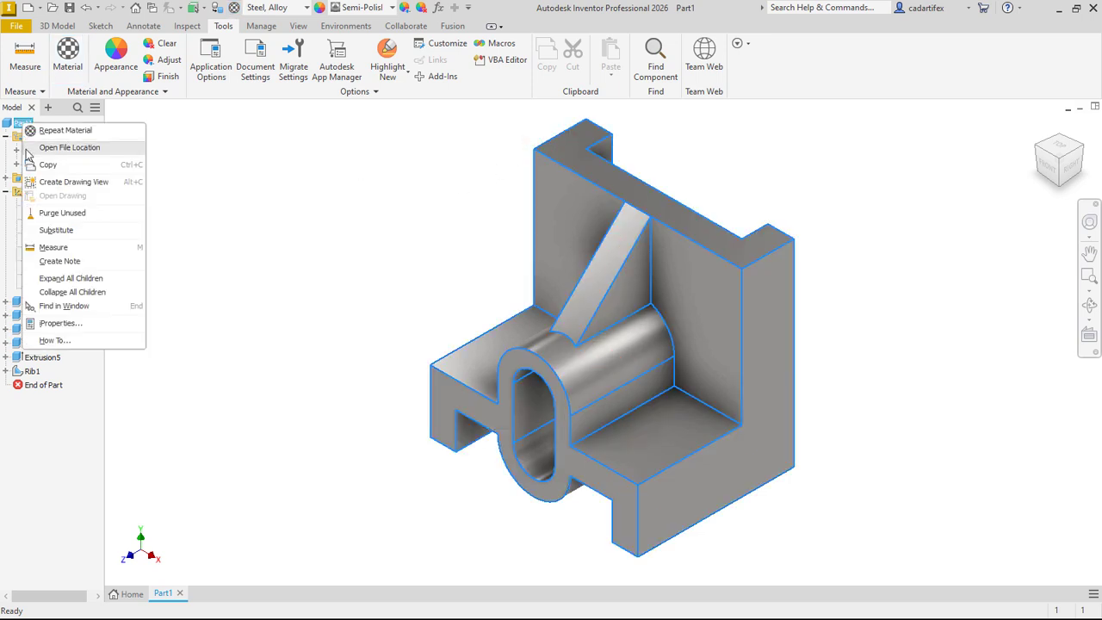
pyautogui.click(56, 324)
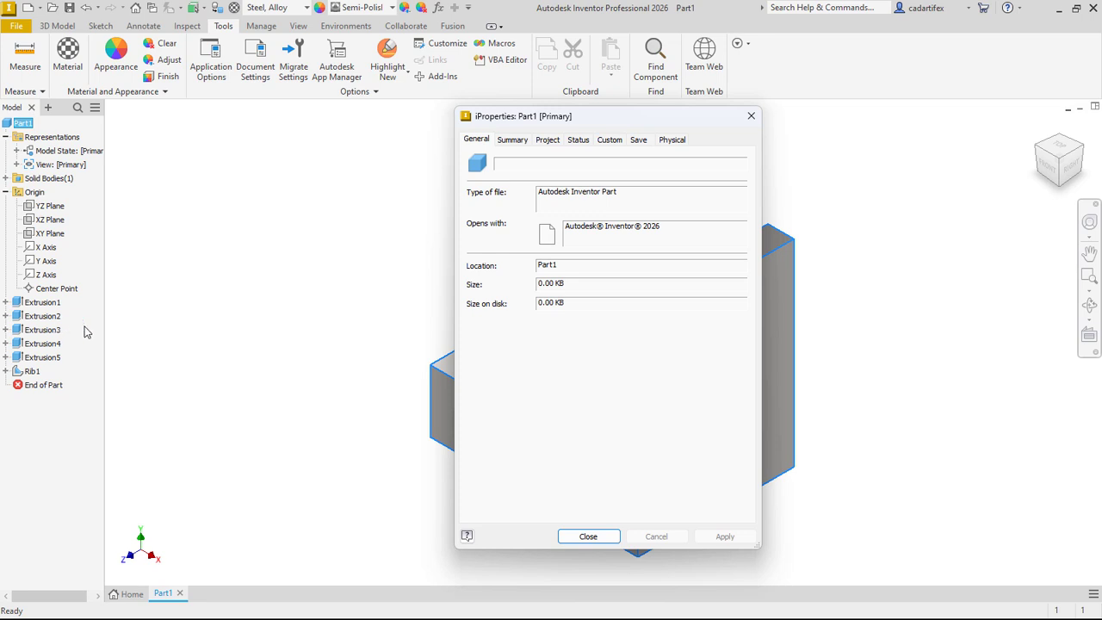
pyautogui.click(677, 142)
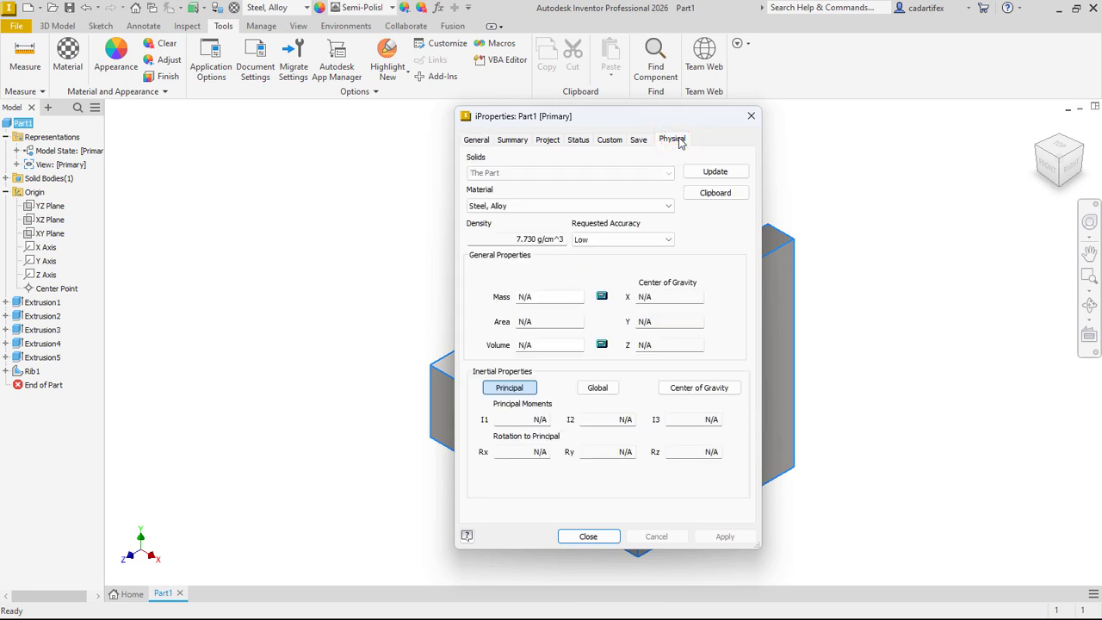
pyautogui.click(723, 176)
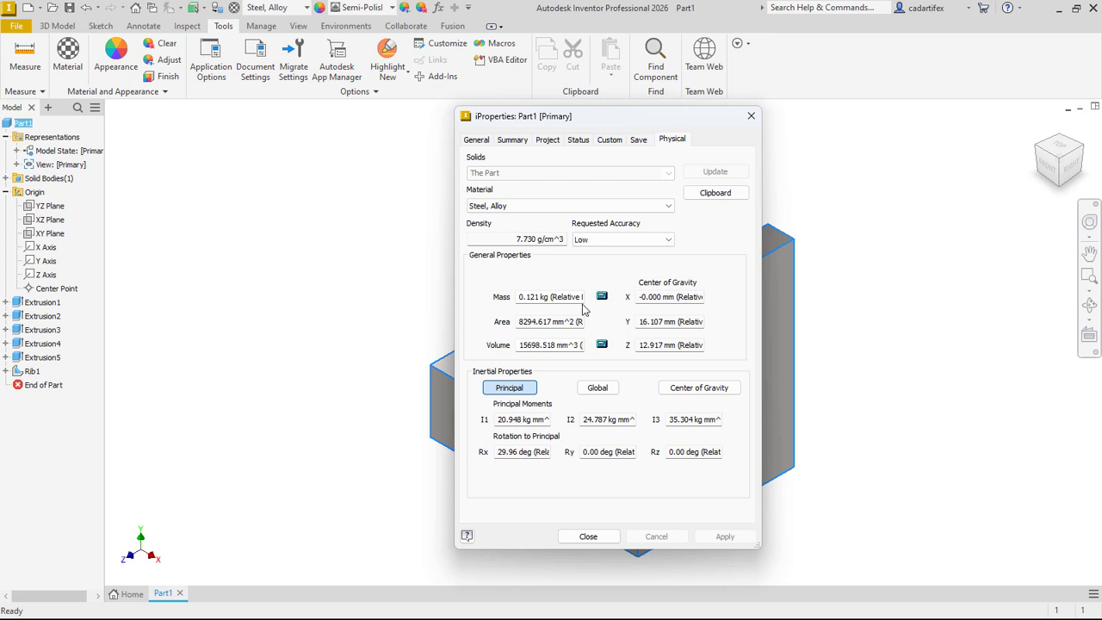
pyautogui.click(587, 537)
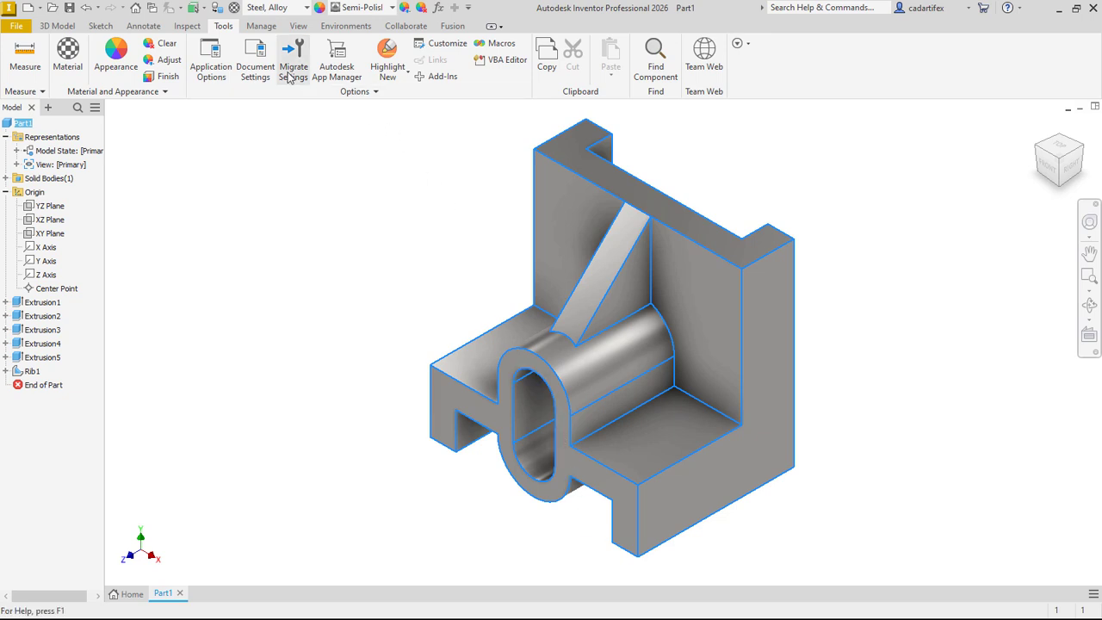
# Step: Save the part as Exercise 3 in the D:\Autodesk Inventor Exerises folder
pyautogui.click(70, 7)
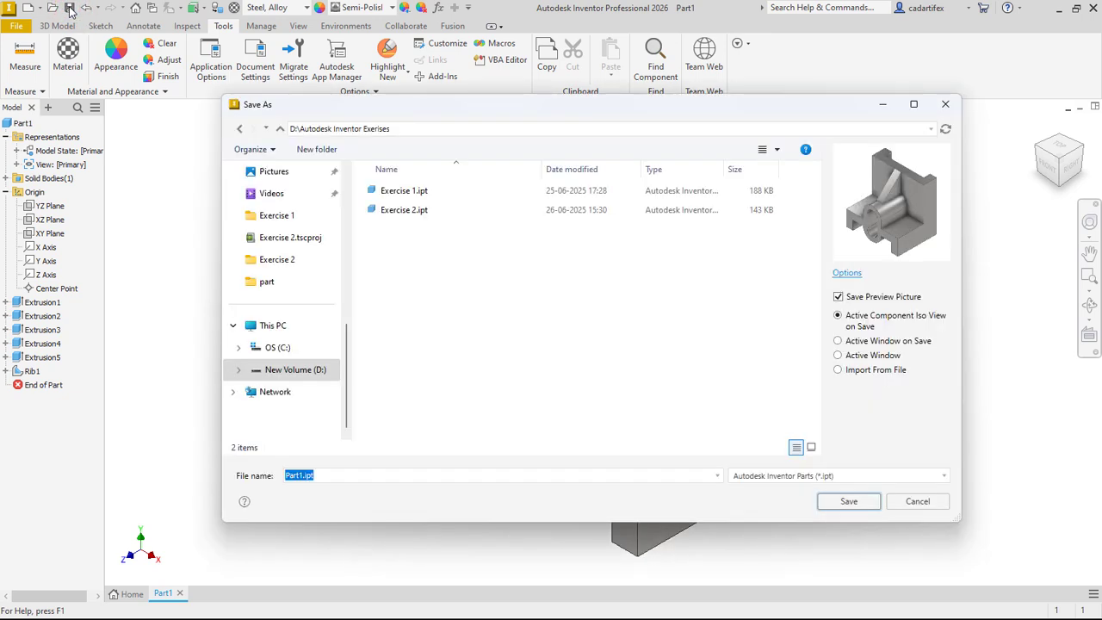
pyautogui.write('Exerc')
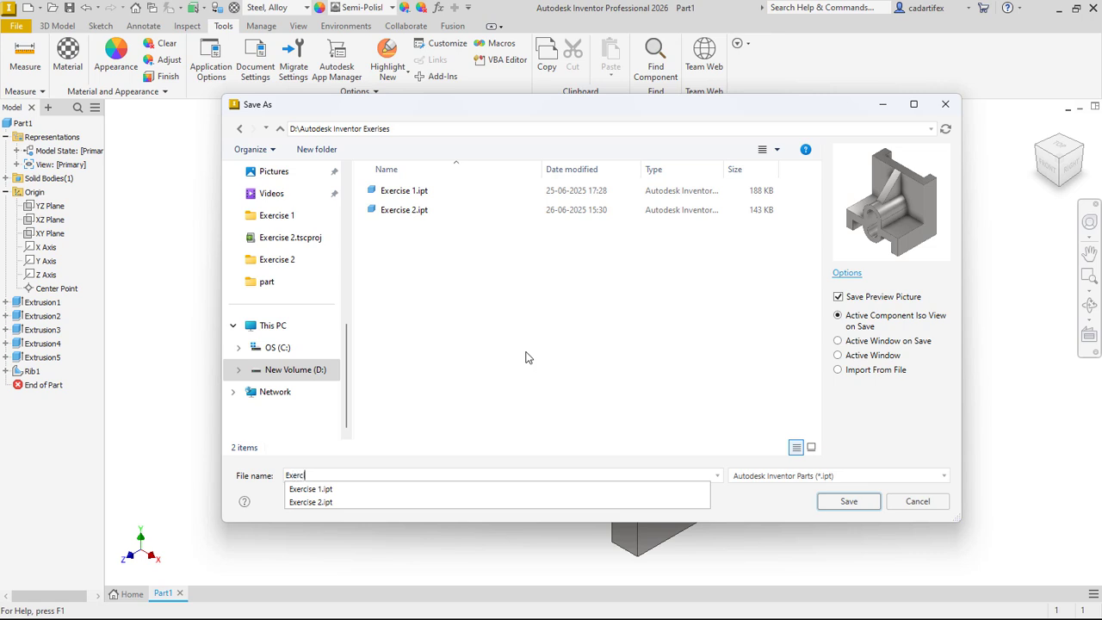
pyautogui.write('ise 3')
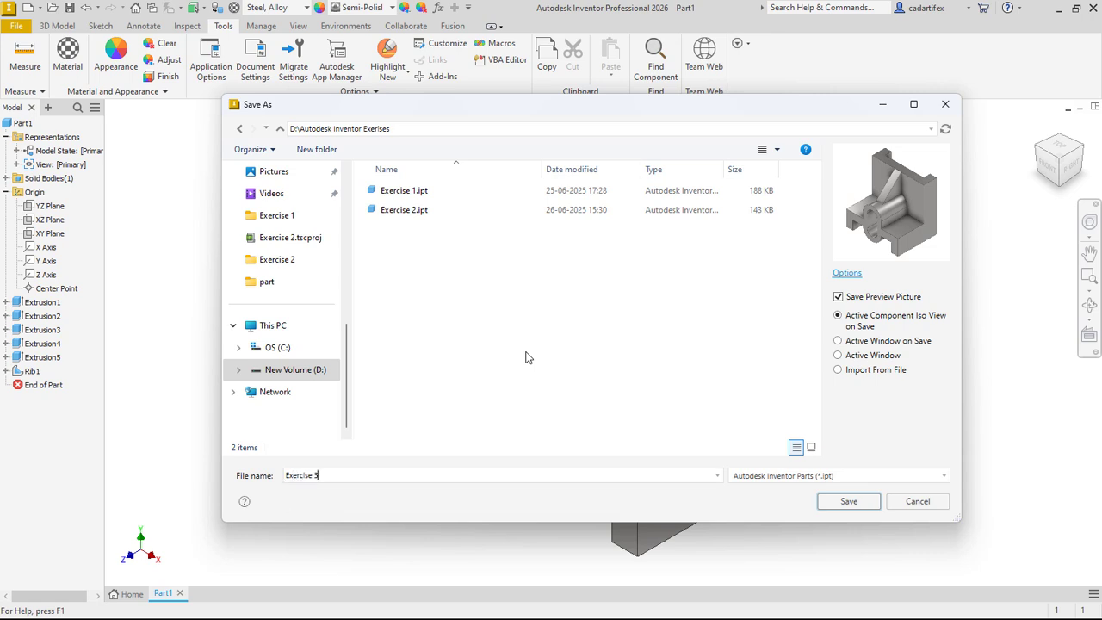
pyautogui.click(840, 504)
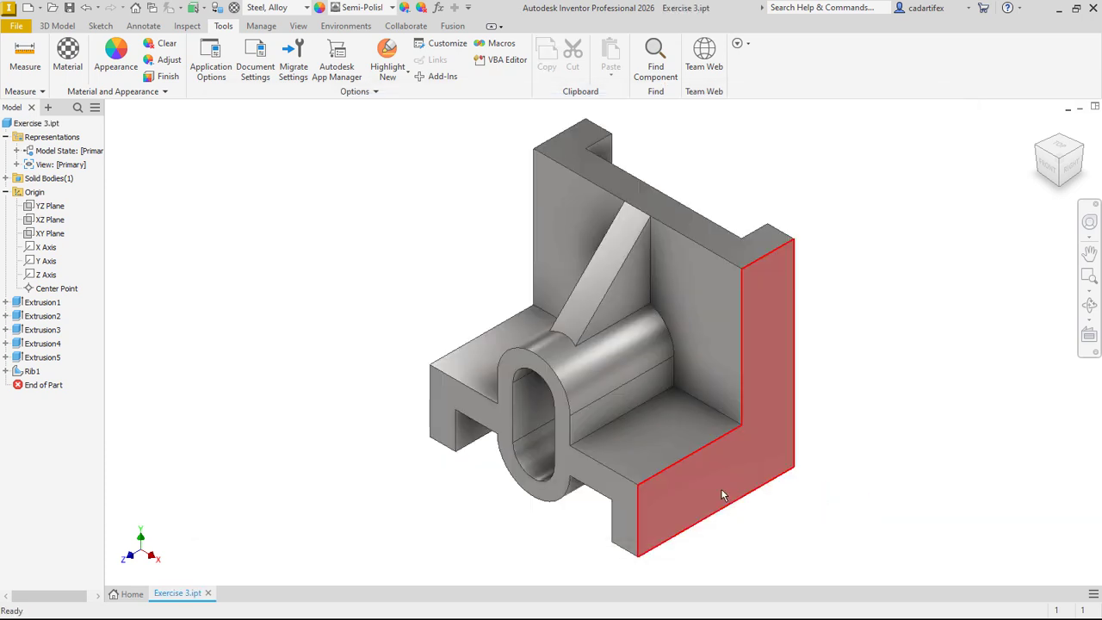